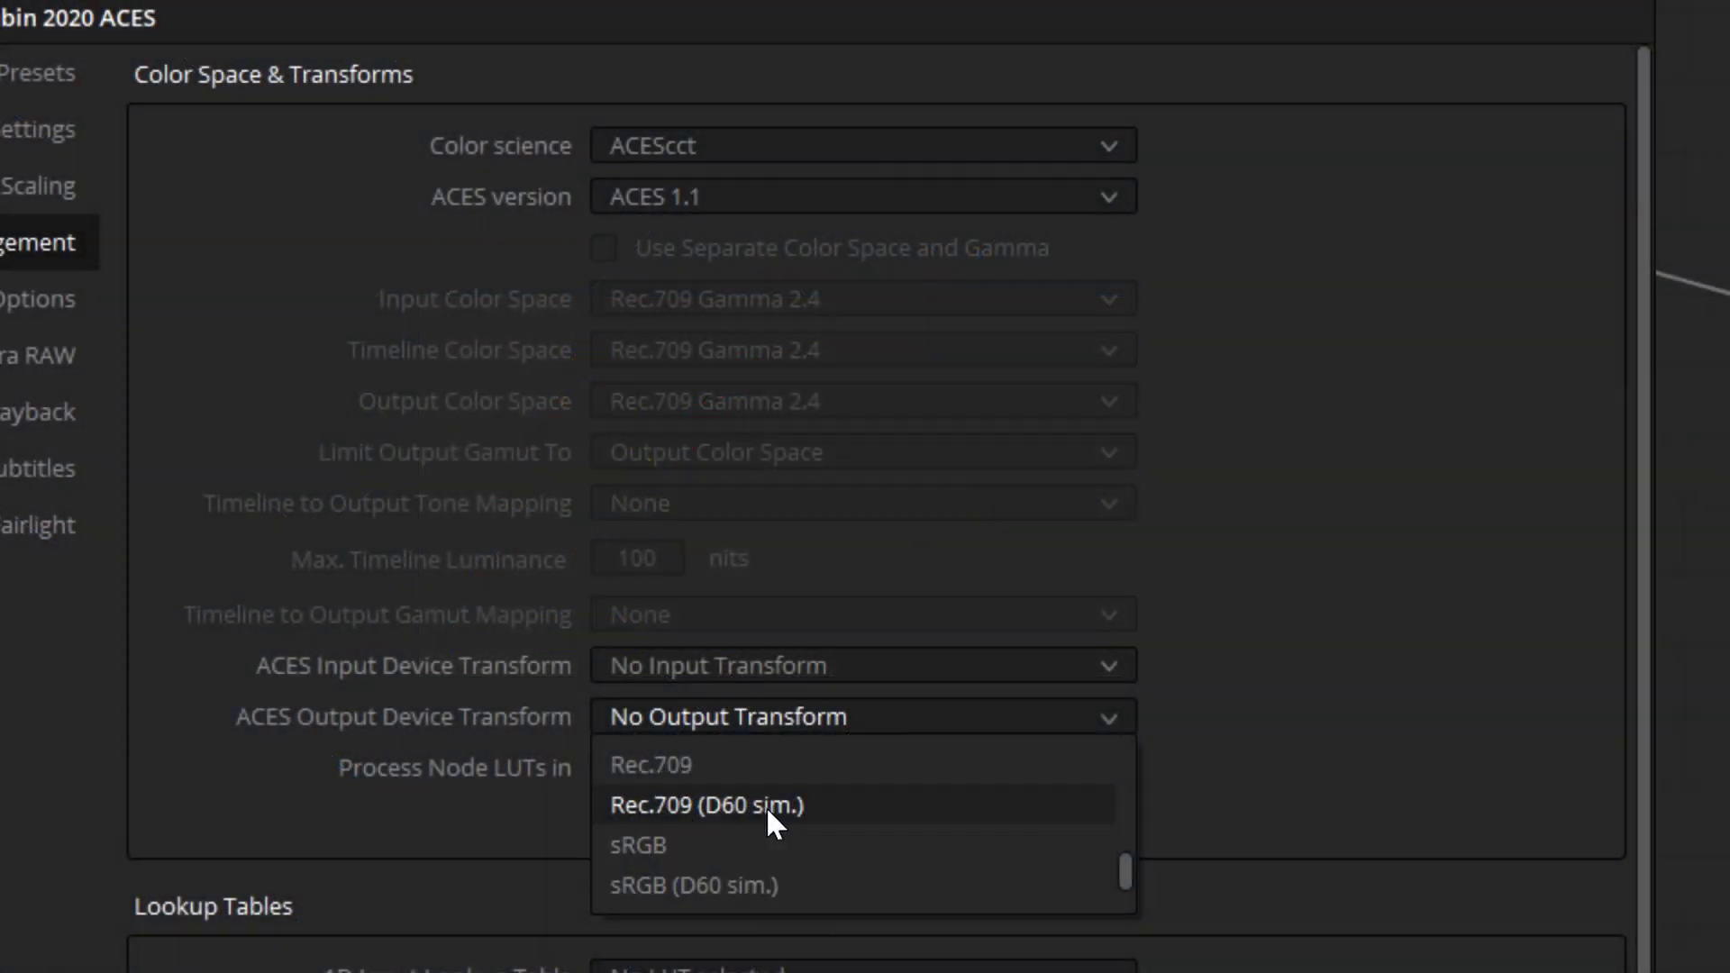
Step: Set the ACES Output Device Transform to Rec.709, then reopen its list of output transforms
{"action": "left_click", "coordinate": [713, 759]}
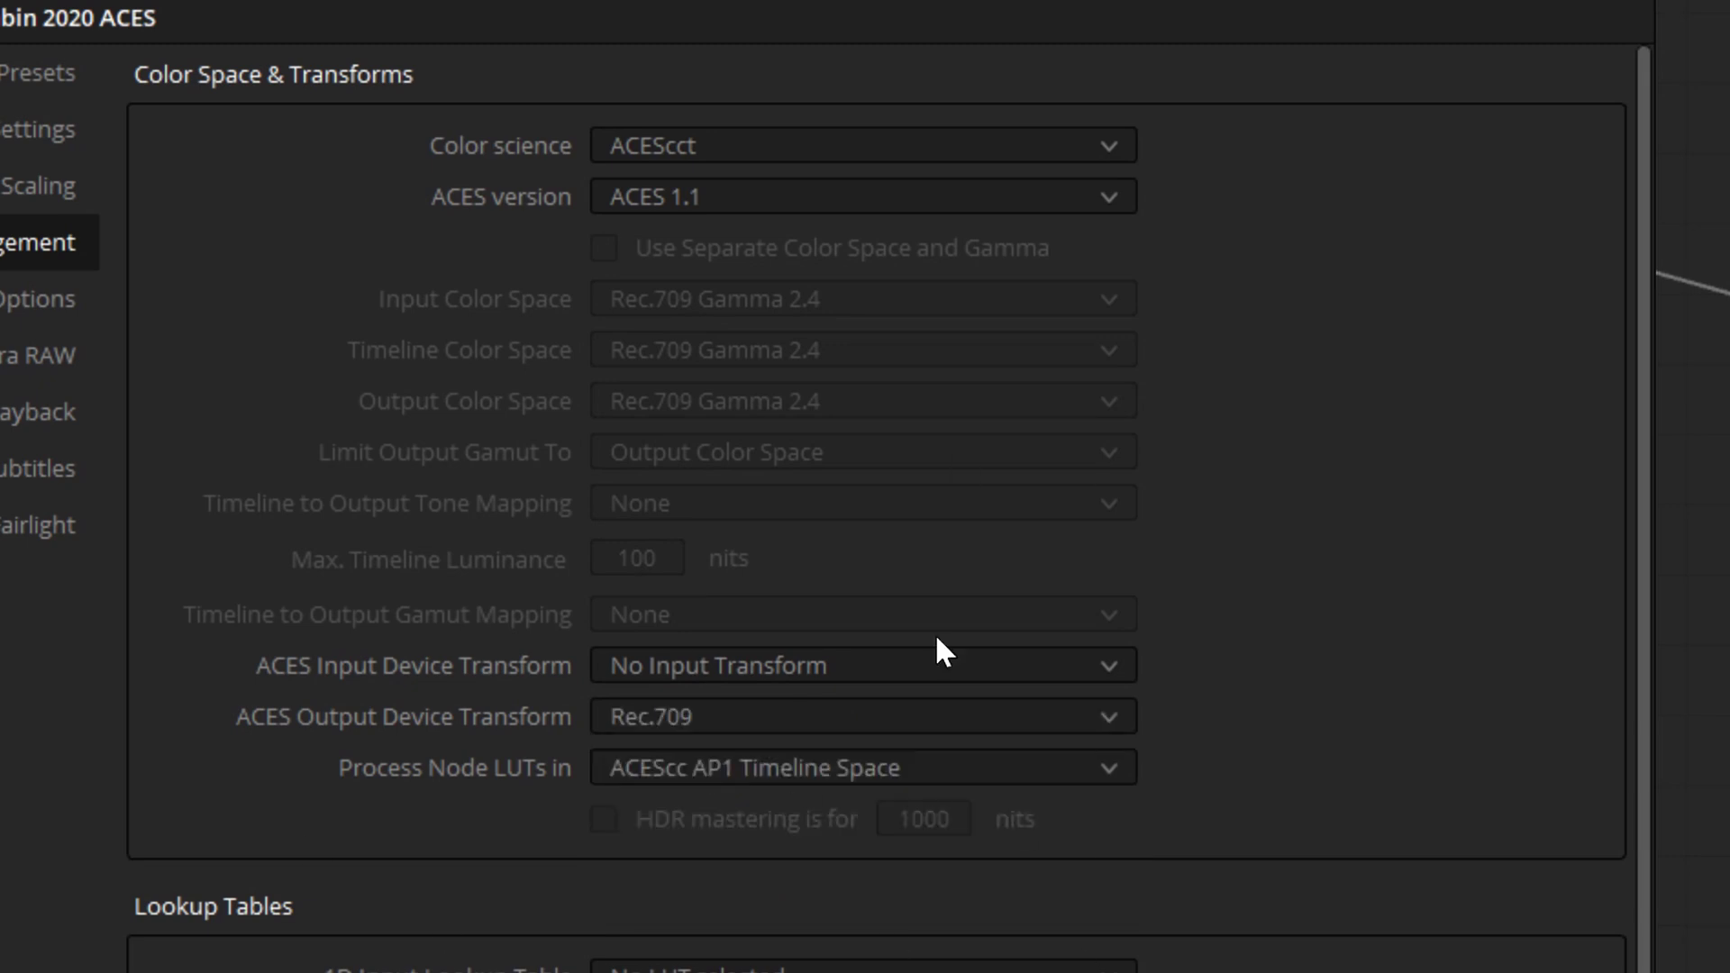
{"action": "left_click", "coordinate": [684, 719]}
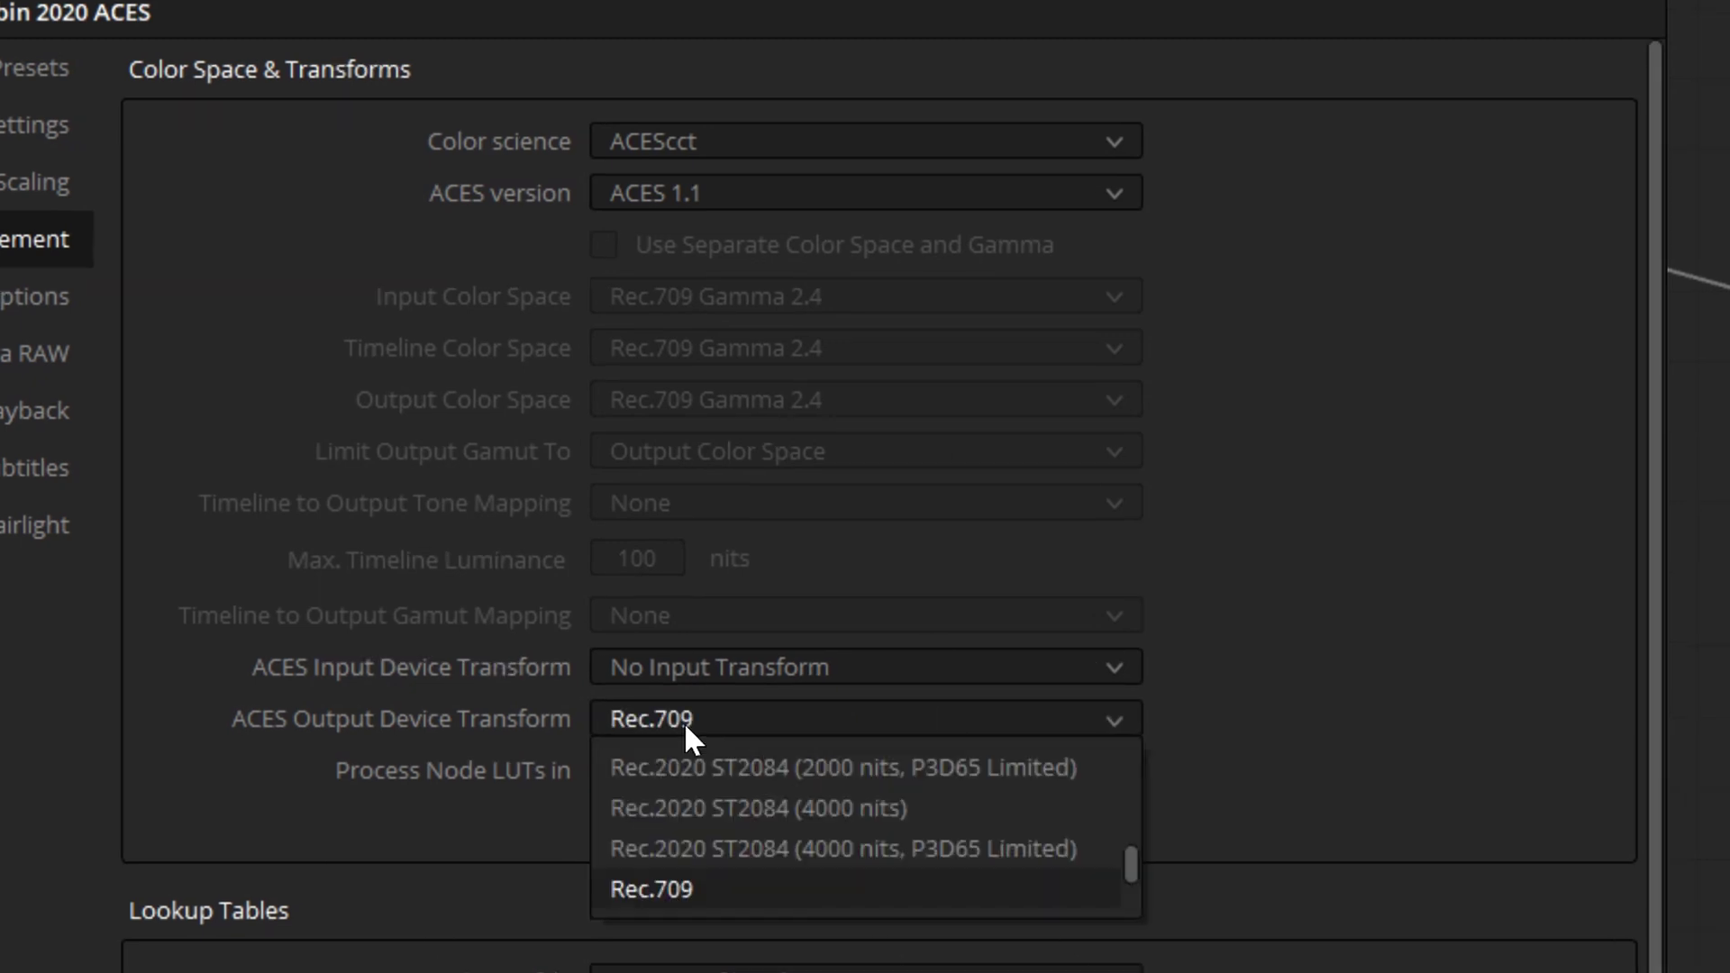
{"action": "scroll", "coordinate": [928, 829], "scroll_direction": "up", "scroll_amount": 2}
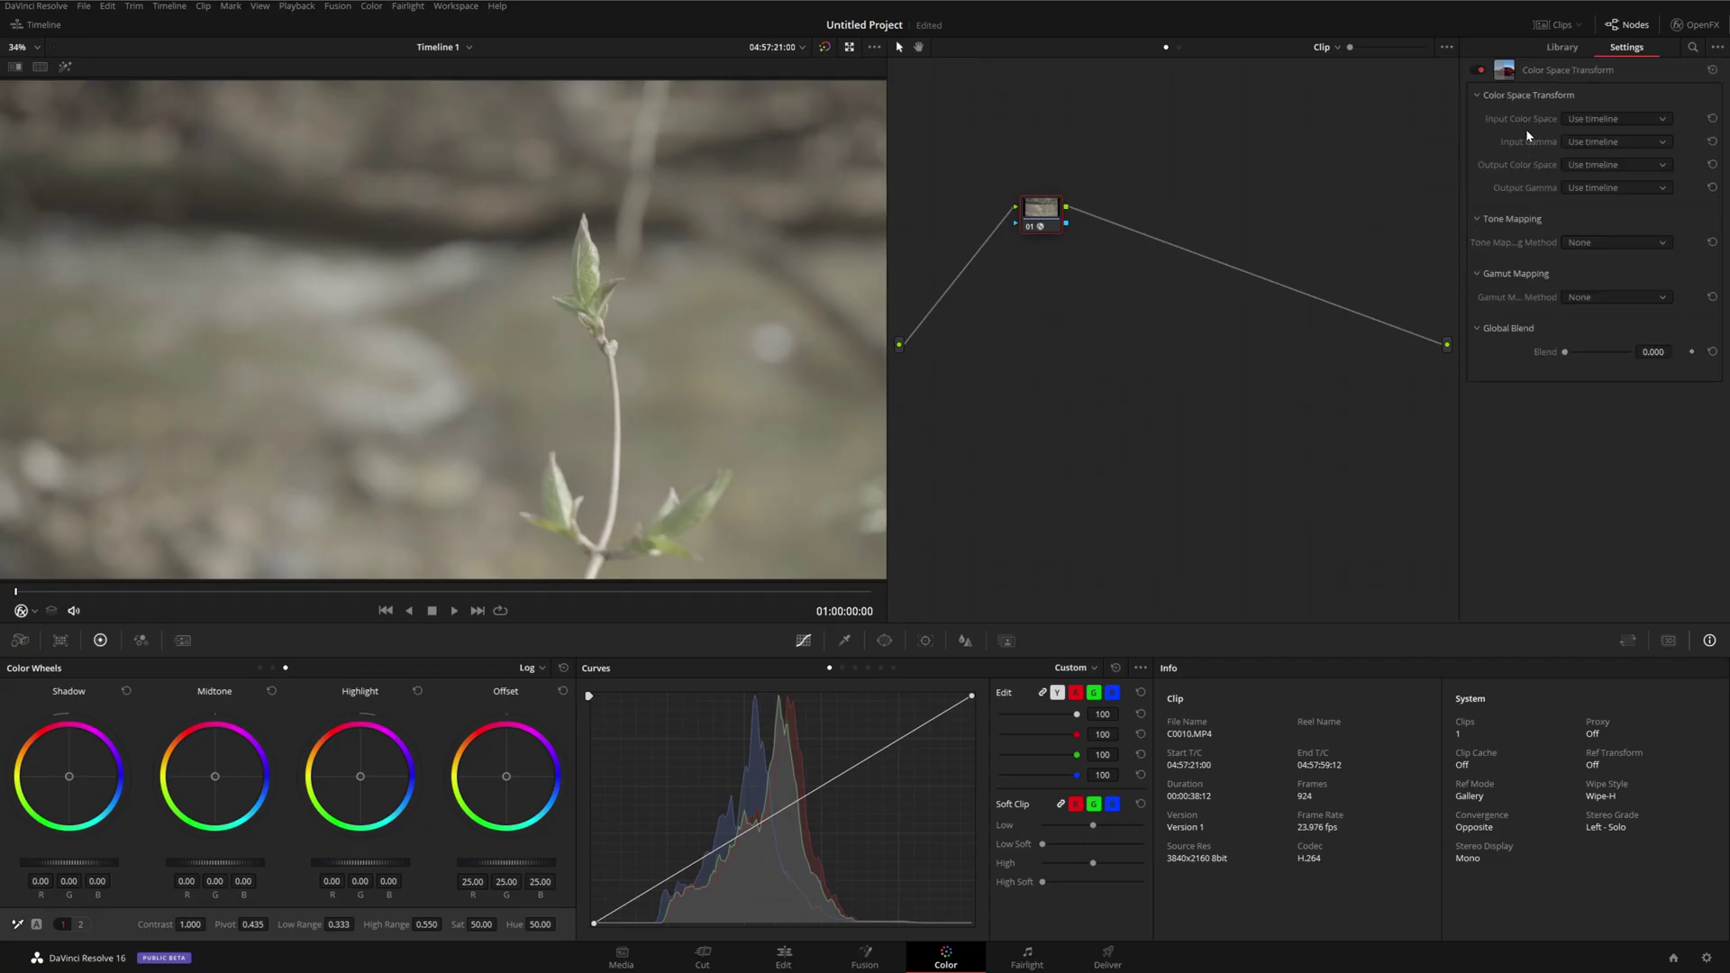
Step: Set the transform's input to Sony S-Gamut3.Cine colour space and Sony S-Log2 gamma
{"action": "left_click", "coordinate": [1613, 119]}
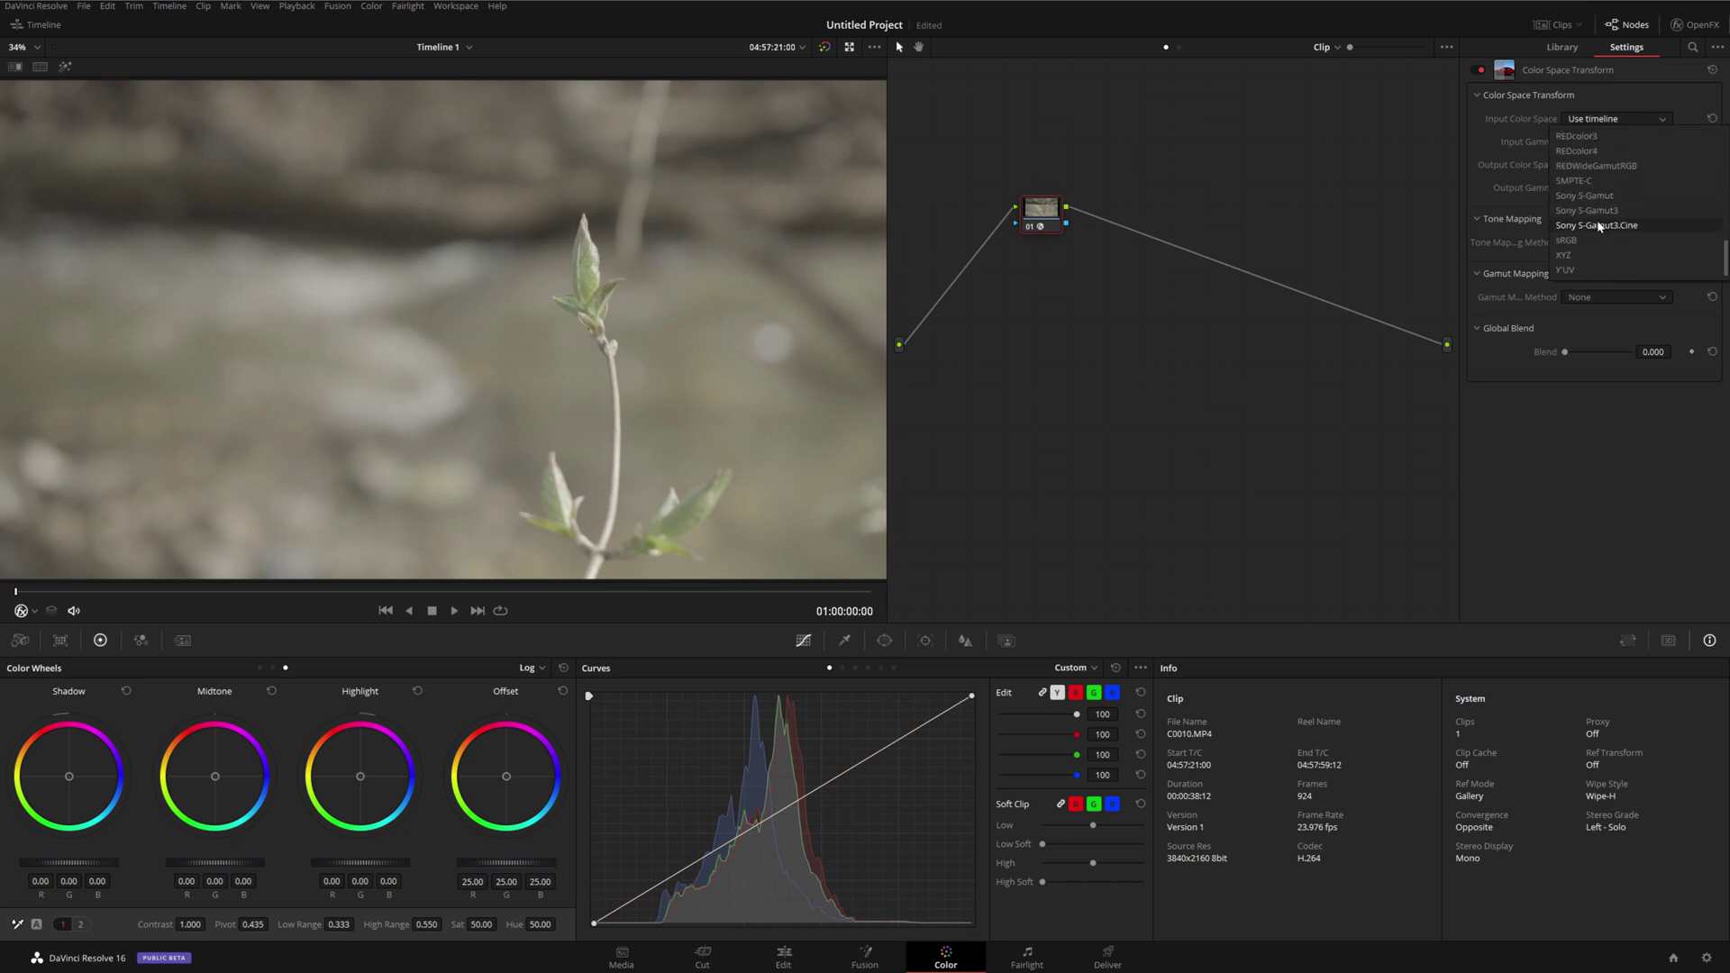
{"action": "left_click", "coordinate": [1593, 225]}
{"action": "left_click", "coordinate": [1572, 143]}
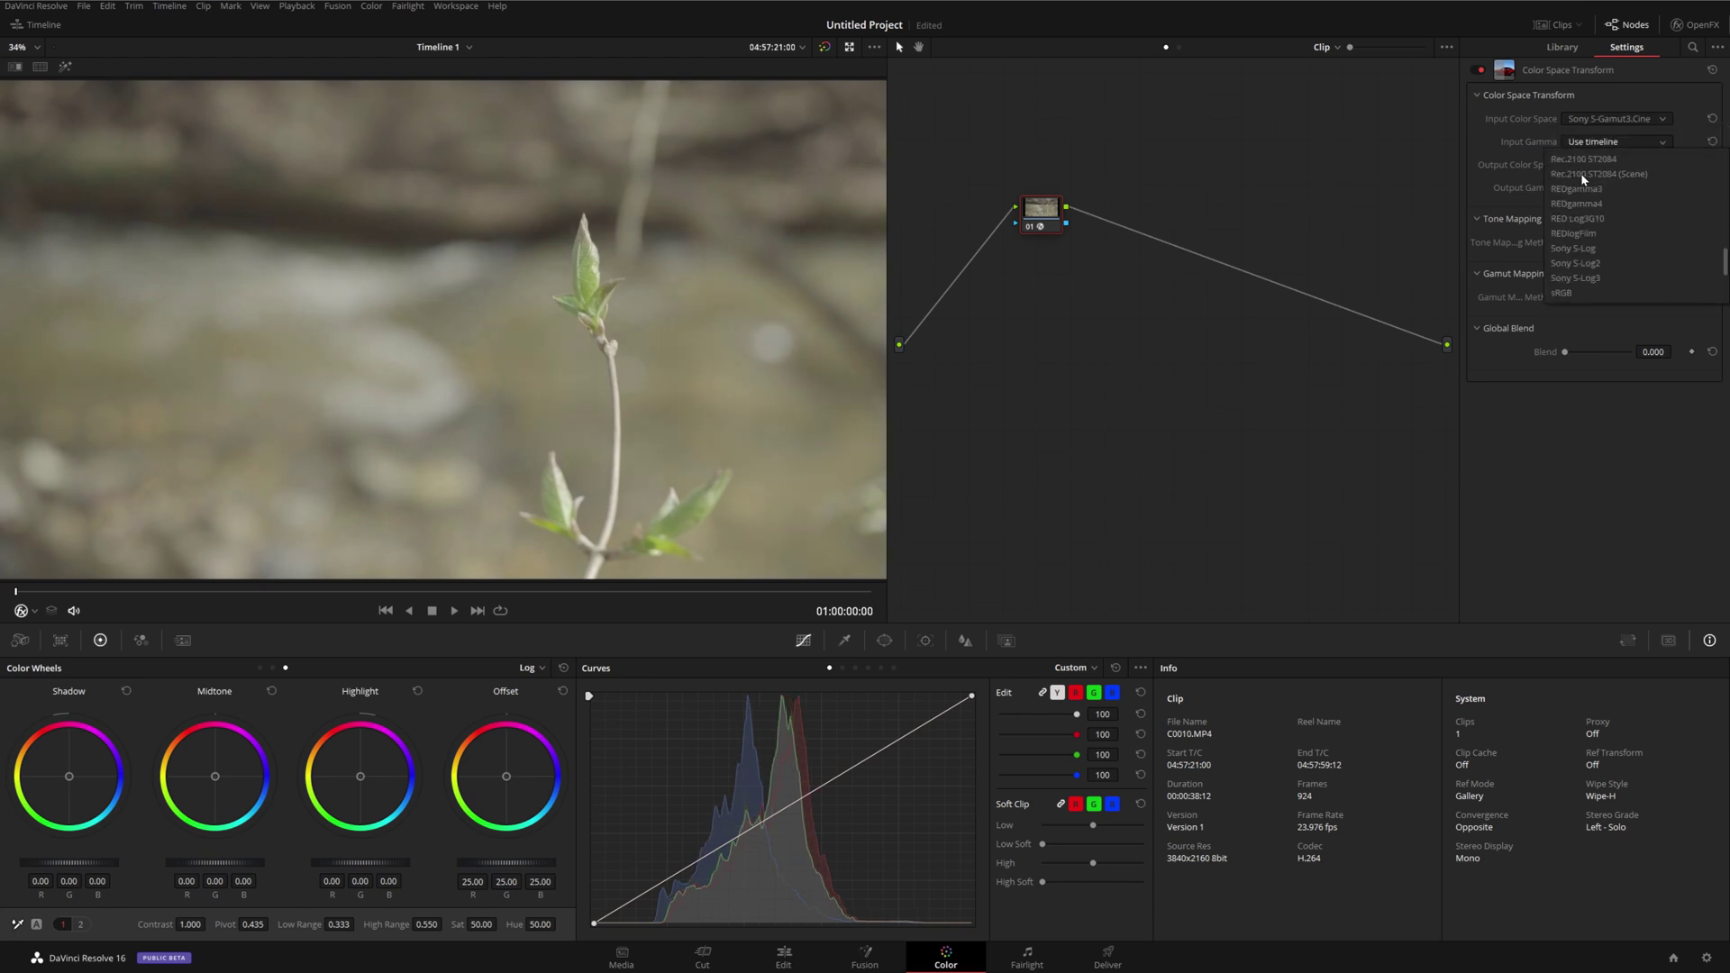
{"action": "left_click", "coordinate": [1591, 264]}
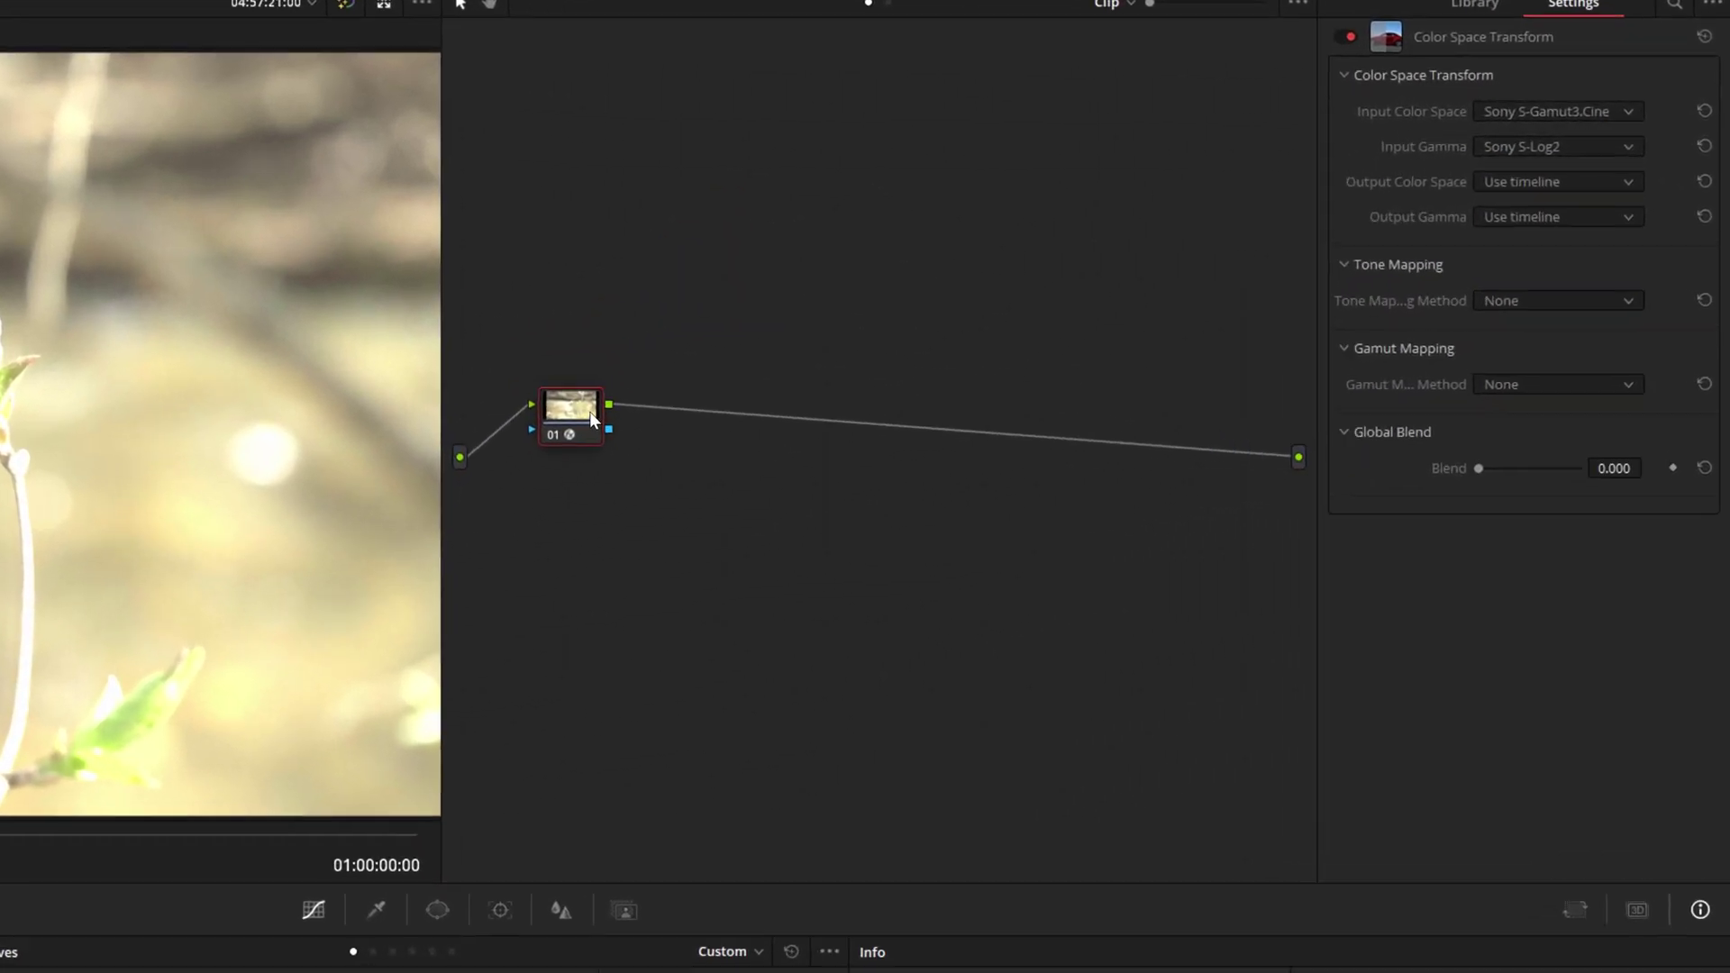
Step: Try Simple tone mapping, then set the Tone Mapping Method back to None
{"action": "left_click", "coordinate": [1462, 331]}
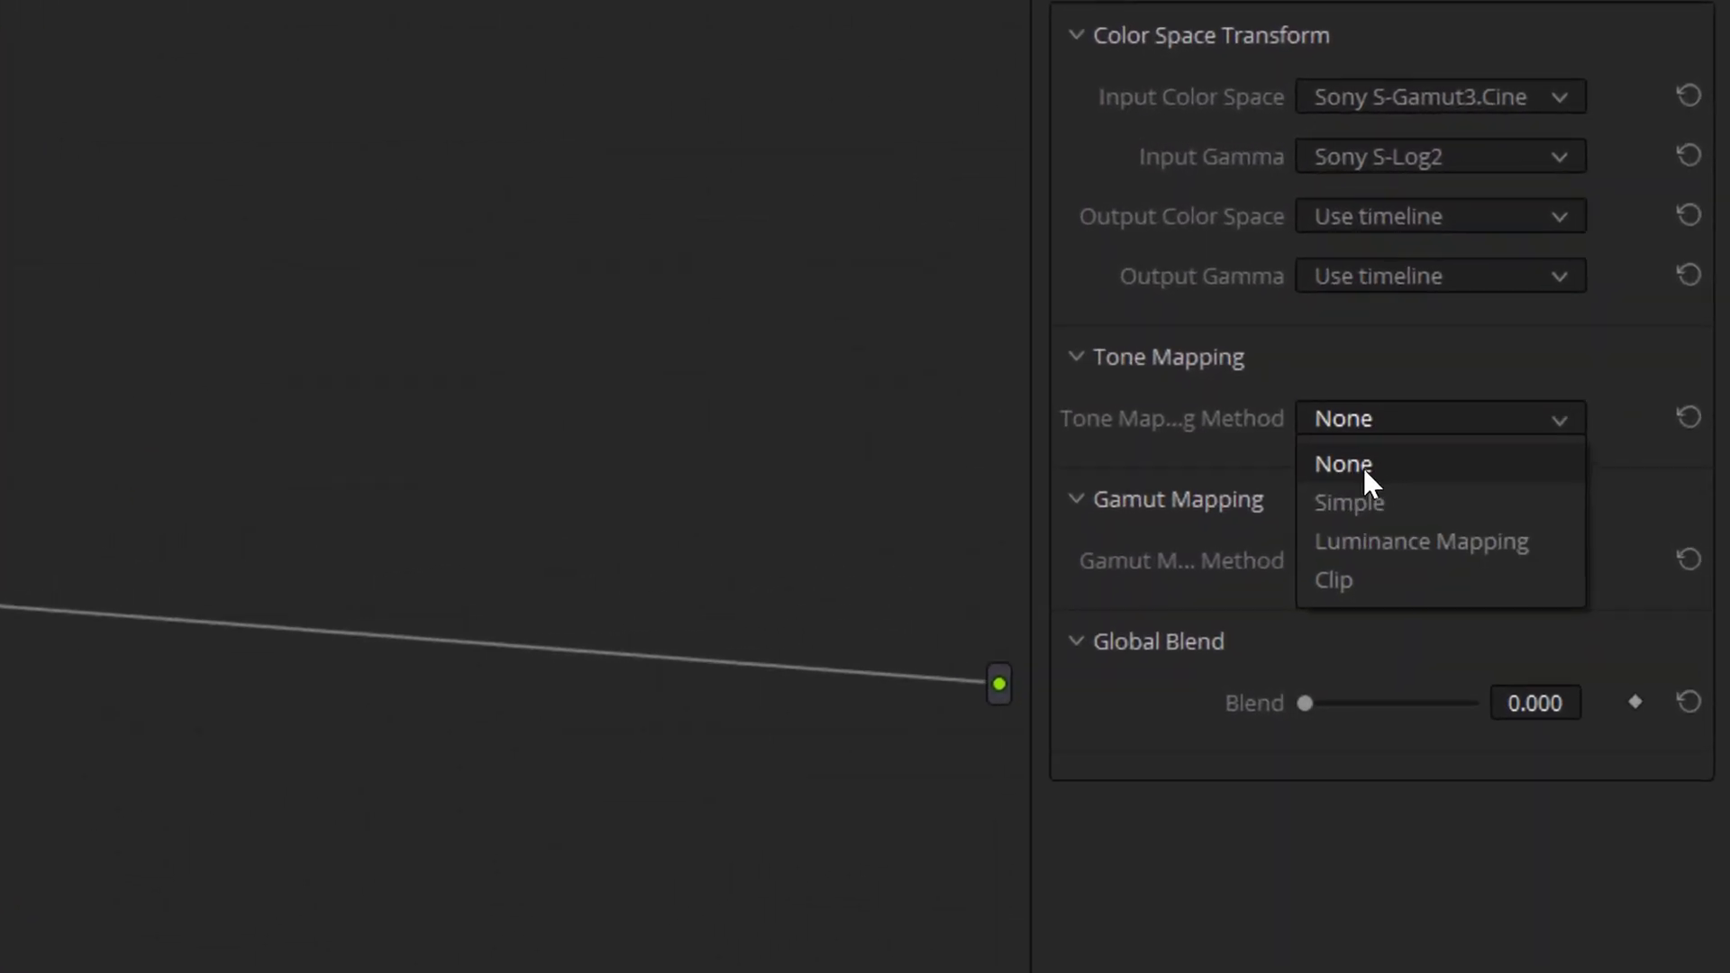
{"action": "left_click", "coordinate": [1375, 505]}
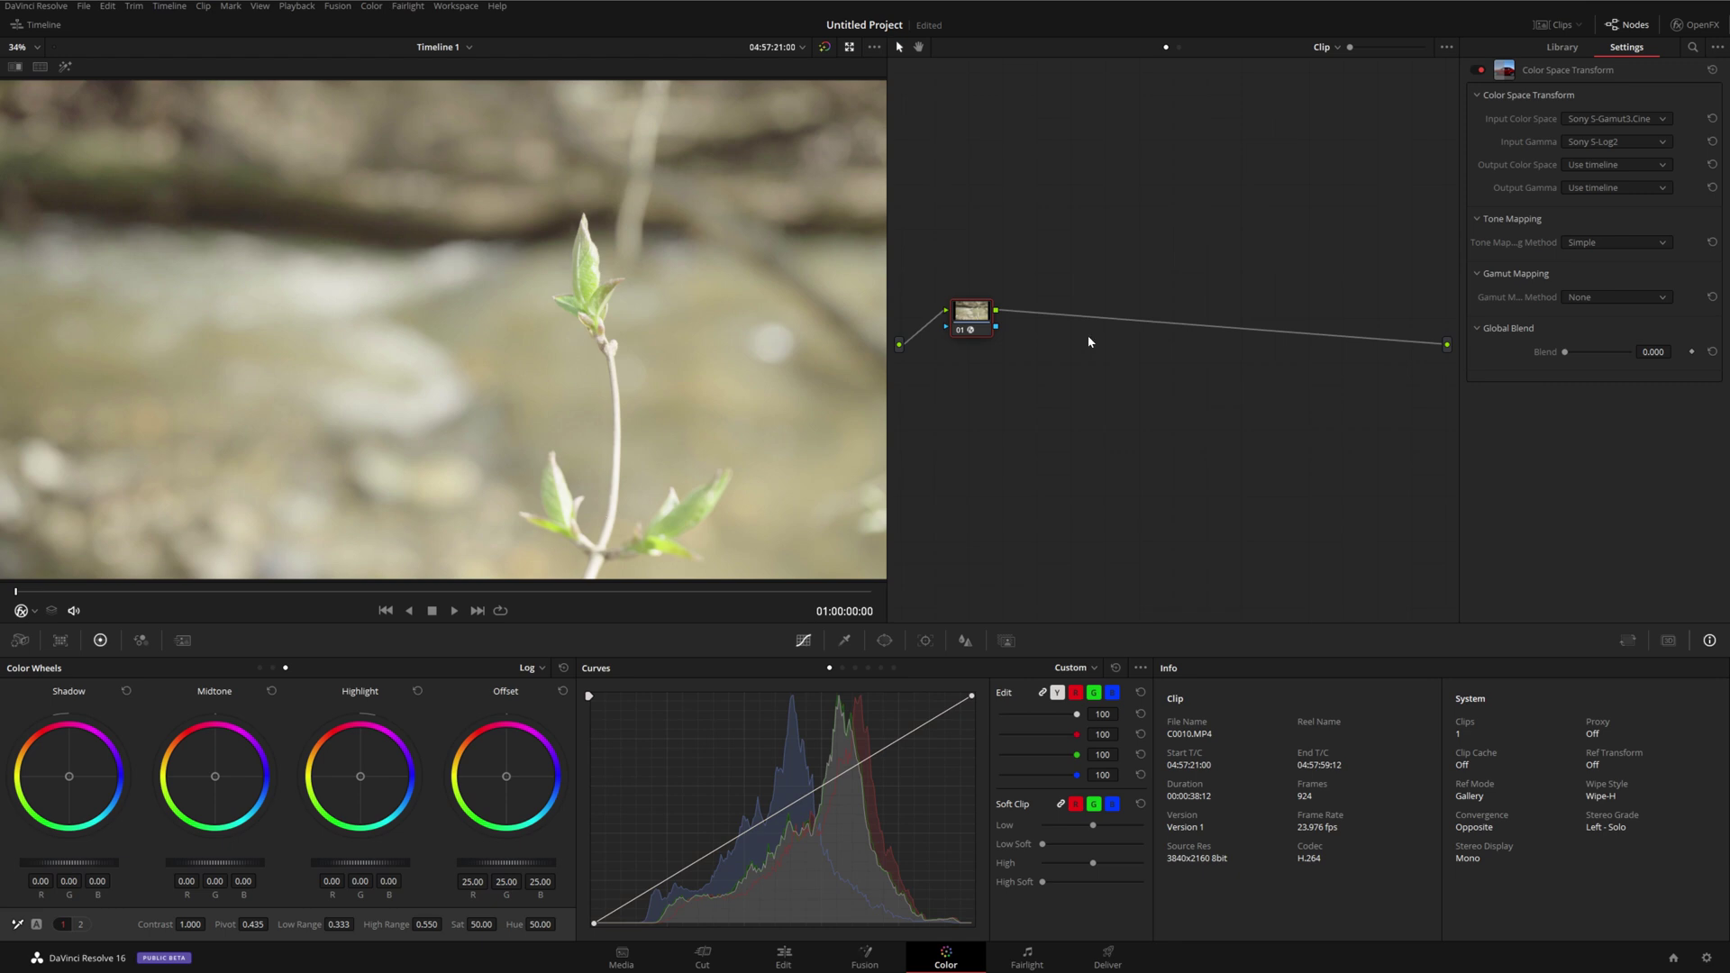
{"action": "left_click", "coordinate": [1594, 243]}
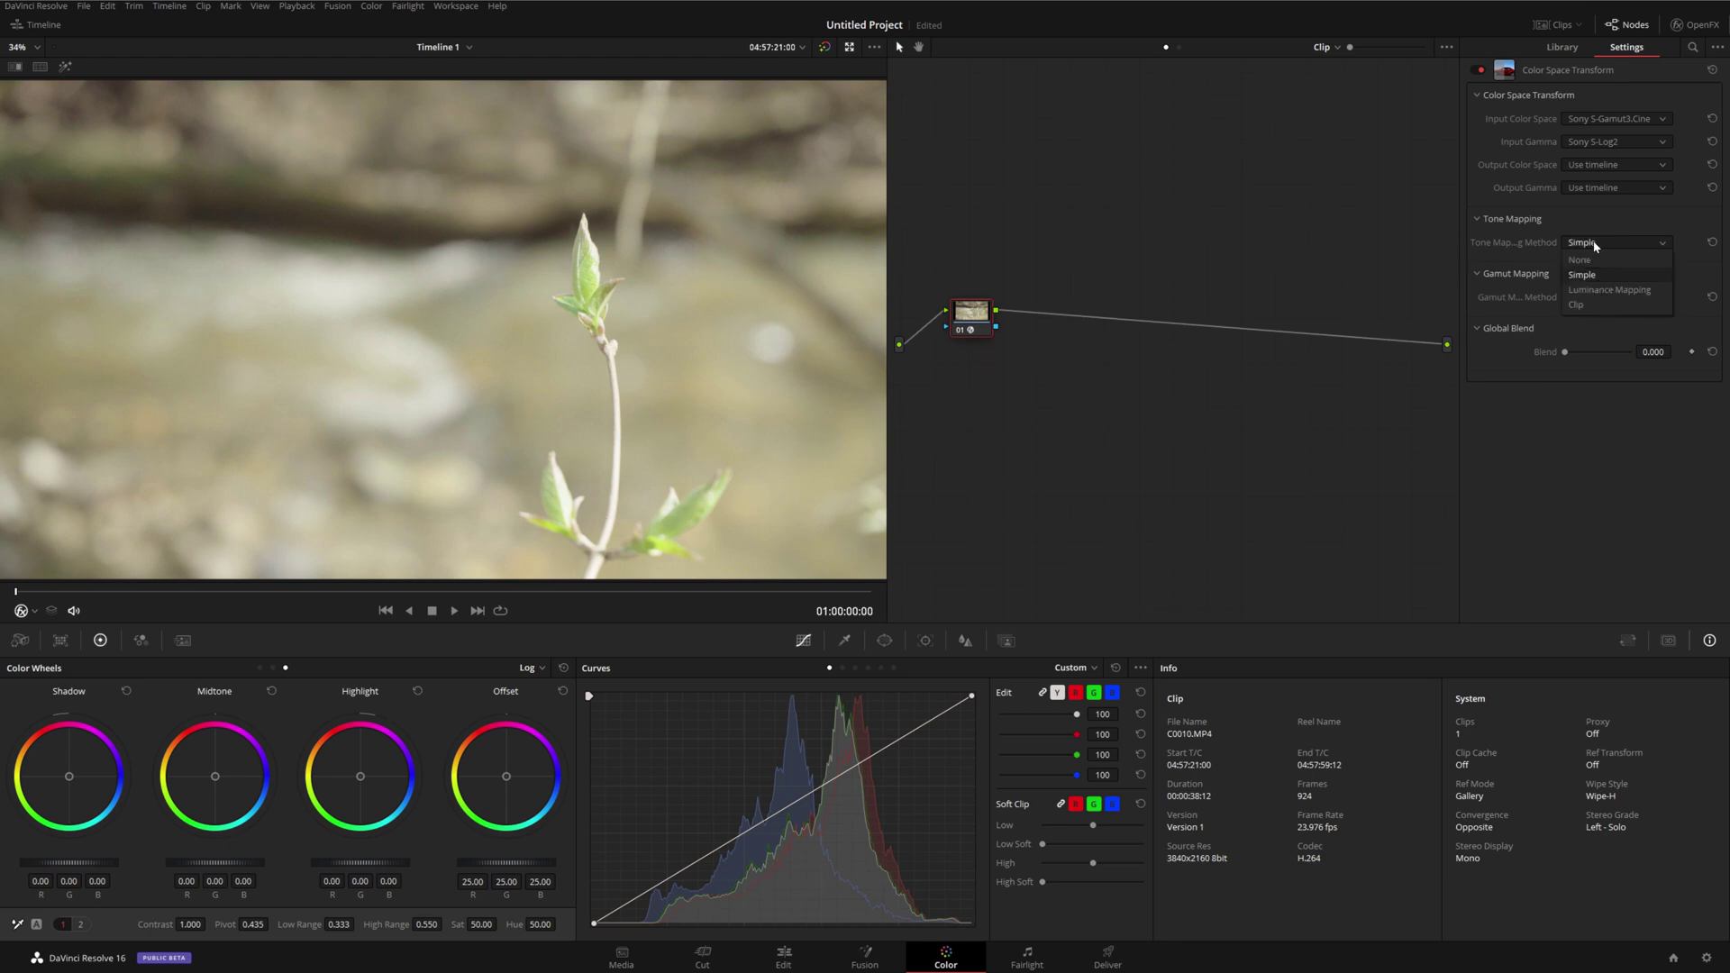
{"action": "left_click", "coordinate": [1603, 260]}
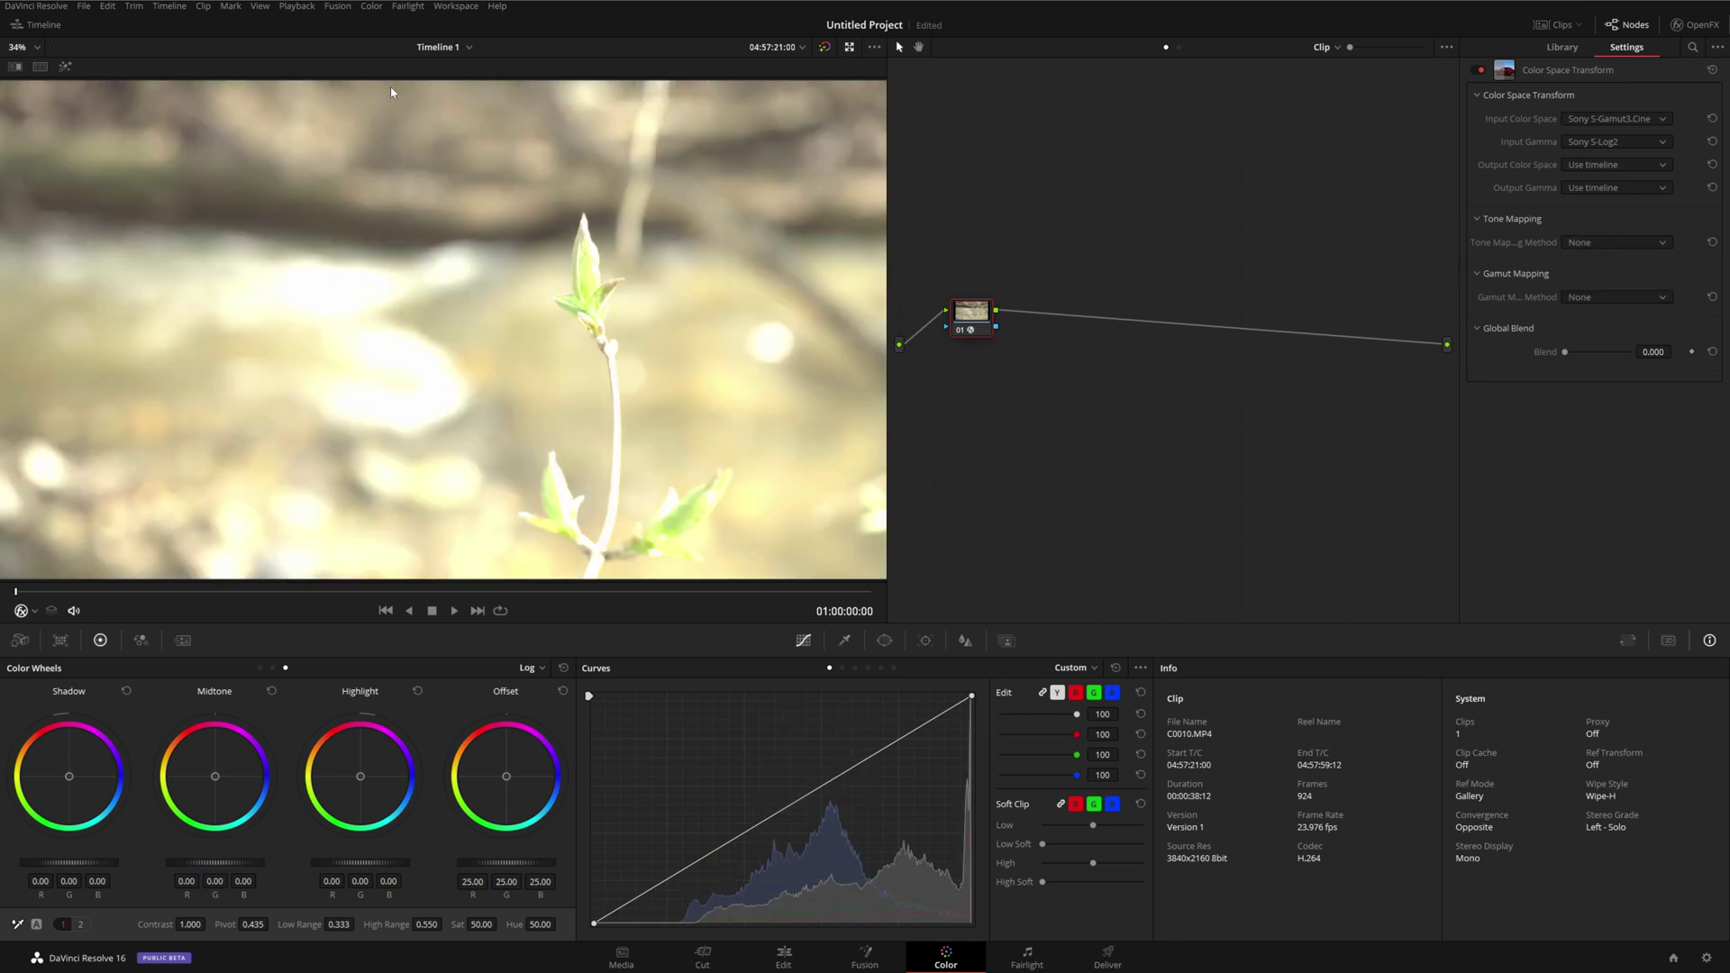
{"action": "left_click", "coordinate": [83, 6]}
Step: Set Timeline to Output Tone Mapping to Simple in Color Management and save the project settings
{"action": "left_click", "coordinate": [136, 290]}
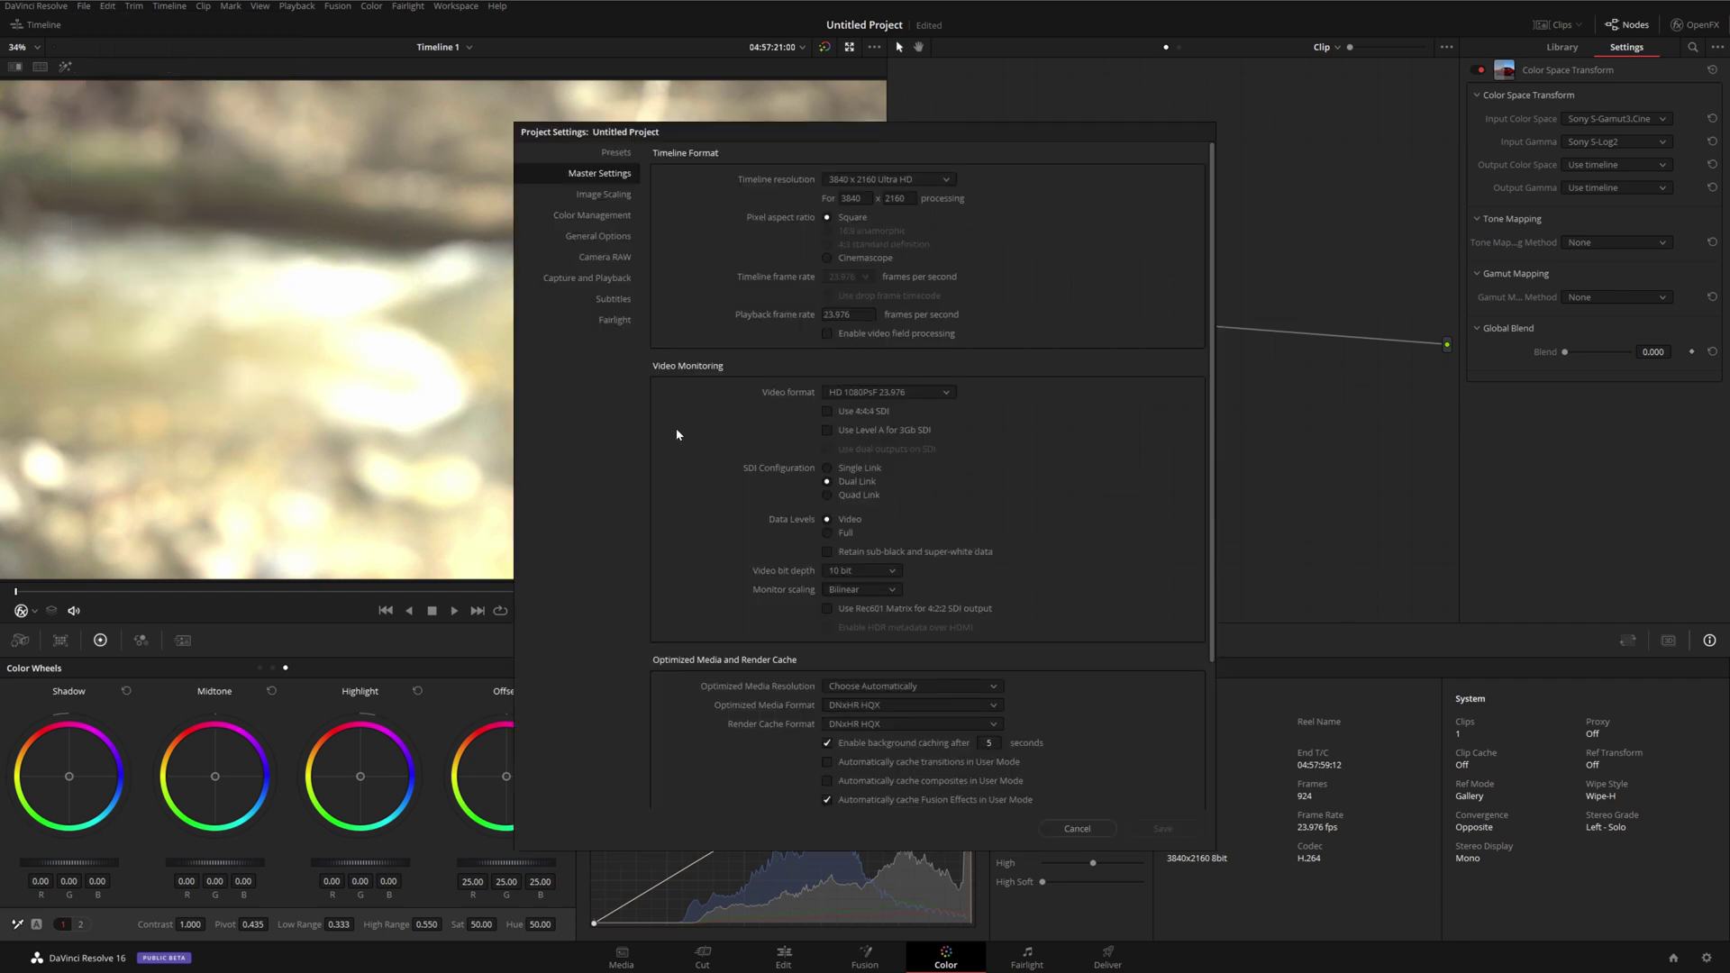
{"action": "left_click", "coordinate": [603, 217]}
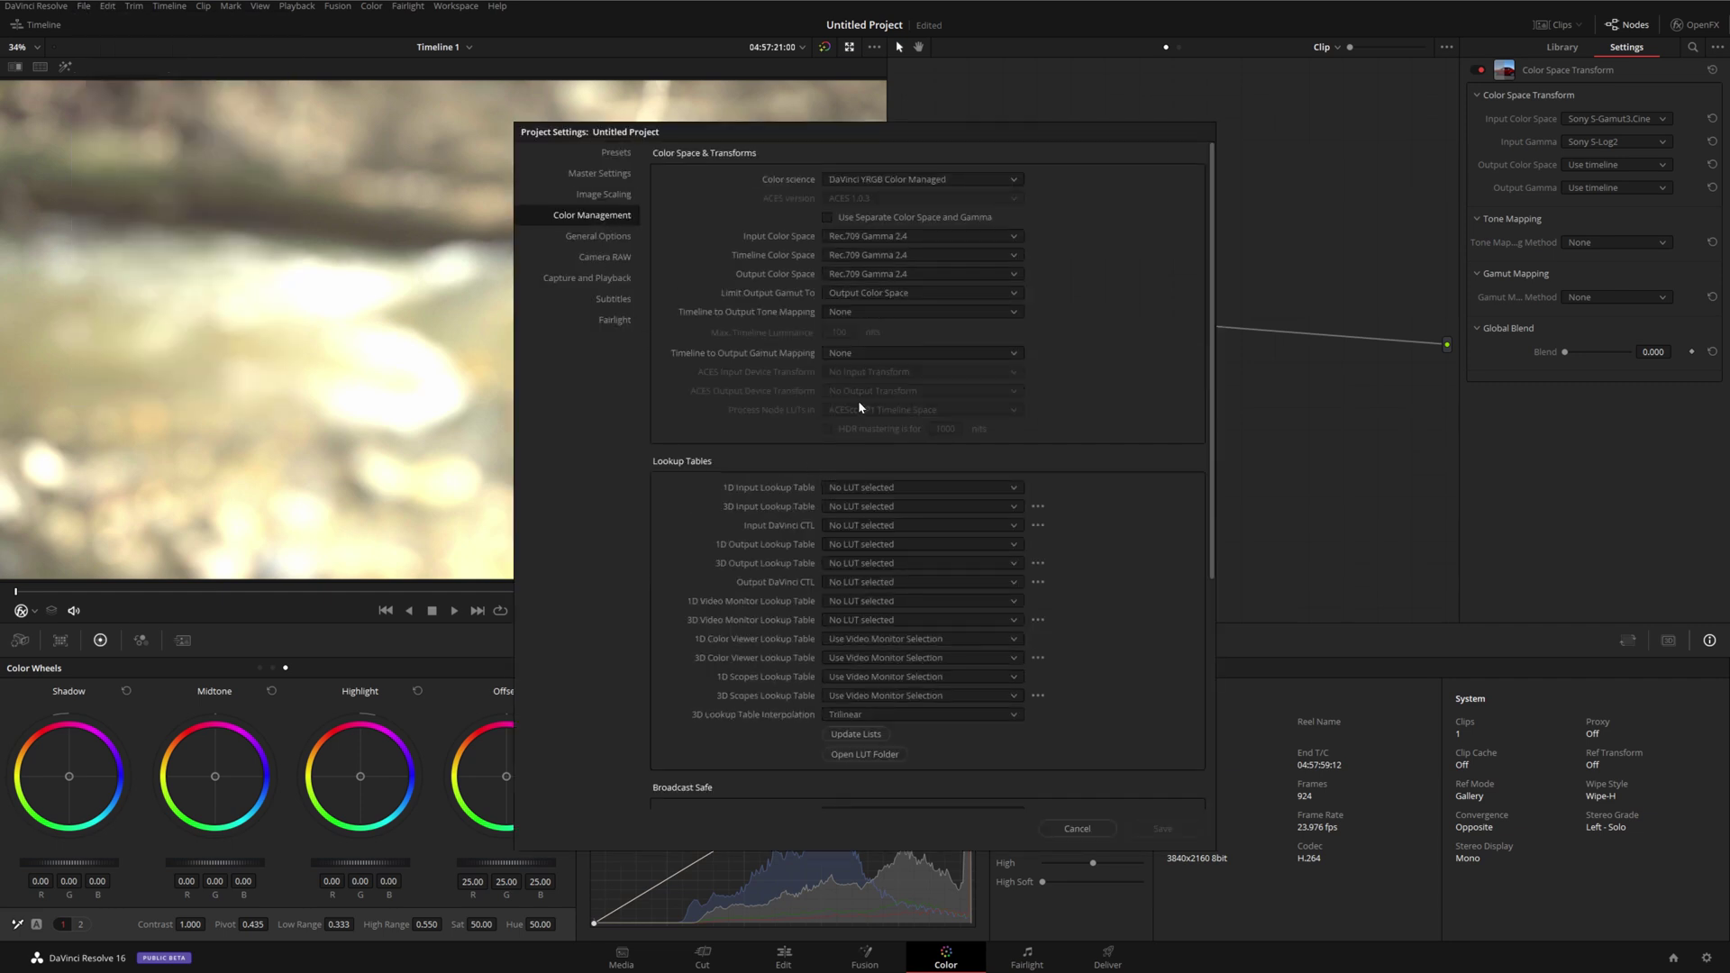
{"action": "left_click", "coordinate": [857, 311]}
{"action": "left_click", "coordinate": [856, 330]}
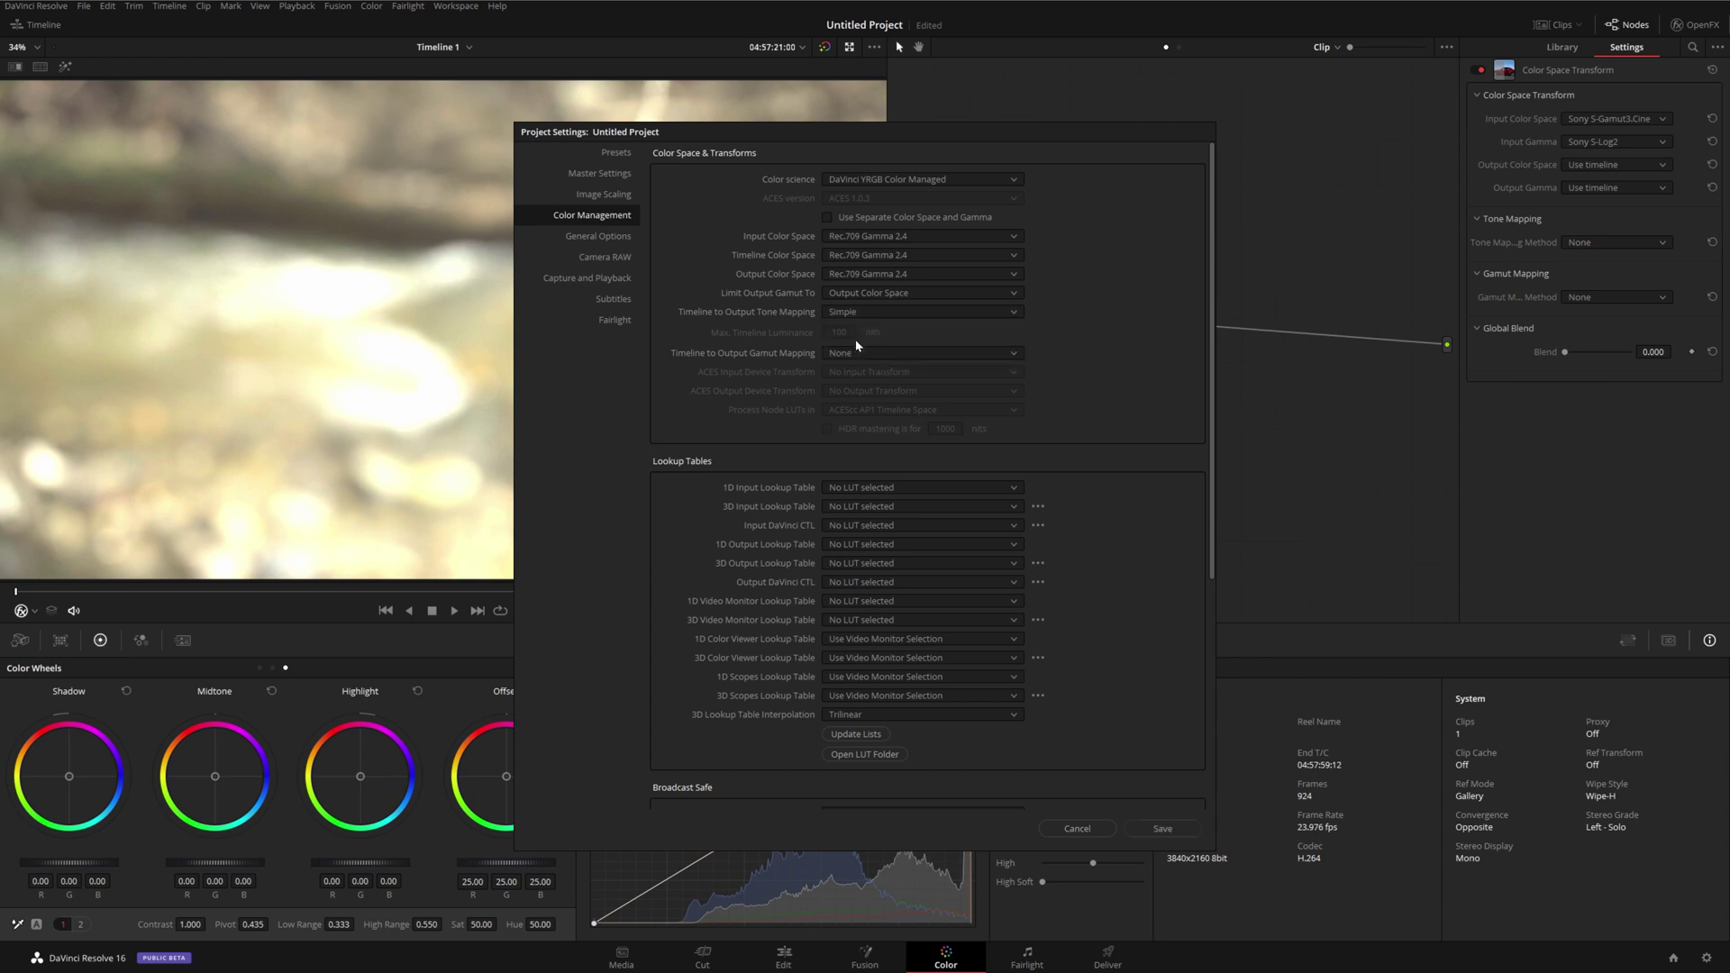
{"action": "left_click", "coordinate": [1161, 828]}
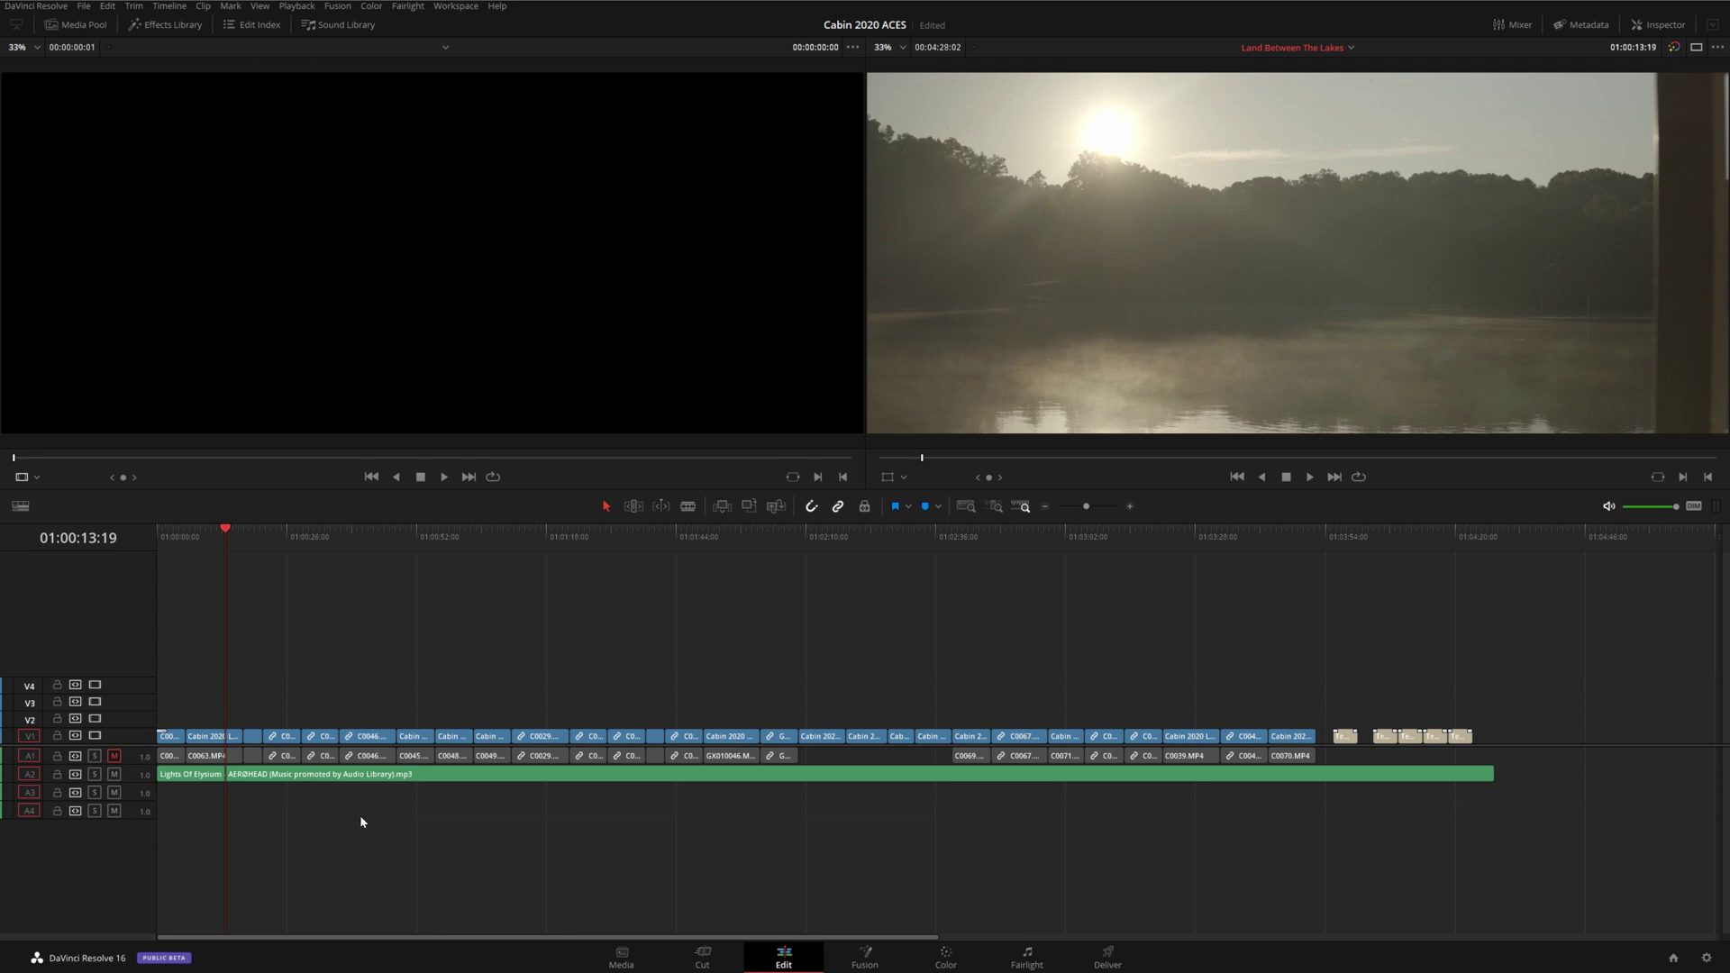
{"action": "left_click", "coordinate": [82, 5]}
Step: Switch the project's colour science from DaVinci YRGB to ACEScct and save
{"action": "left_click", "coordinate": [109, 287]}
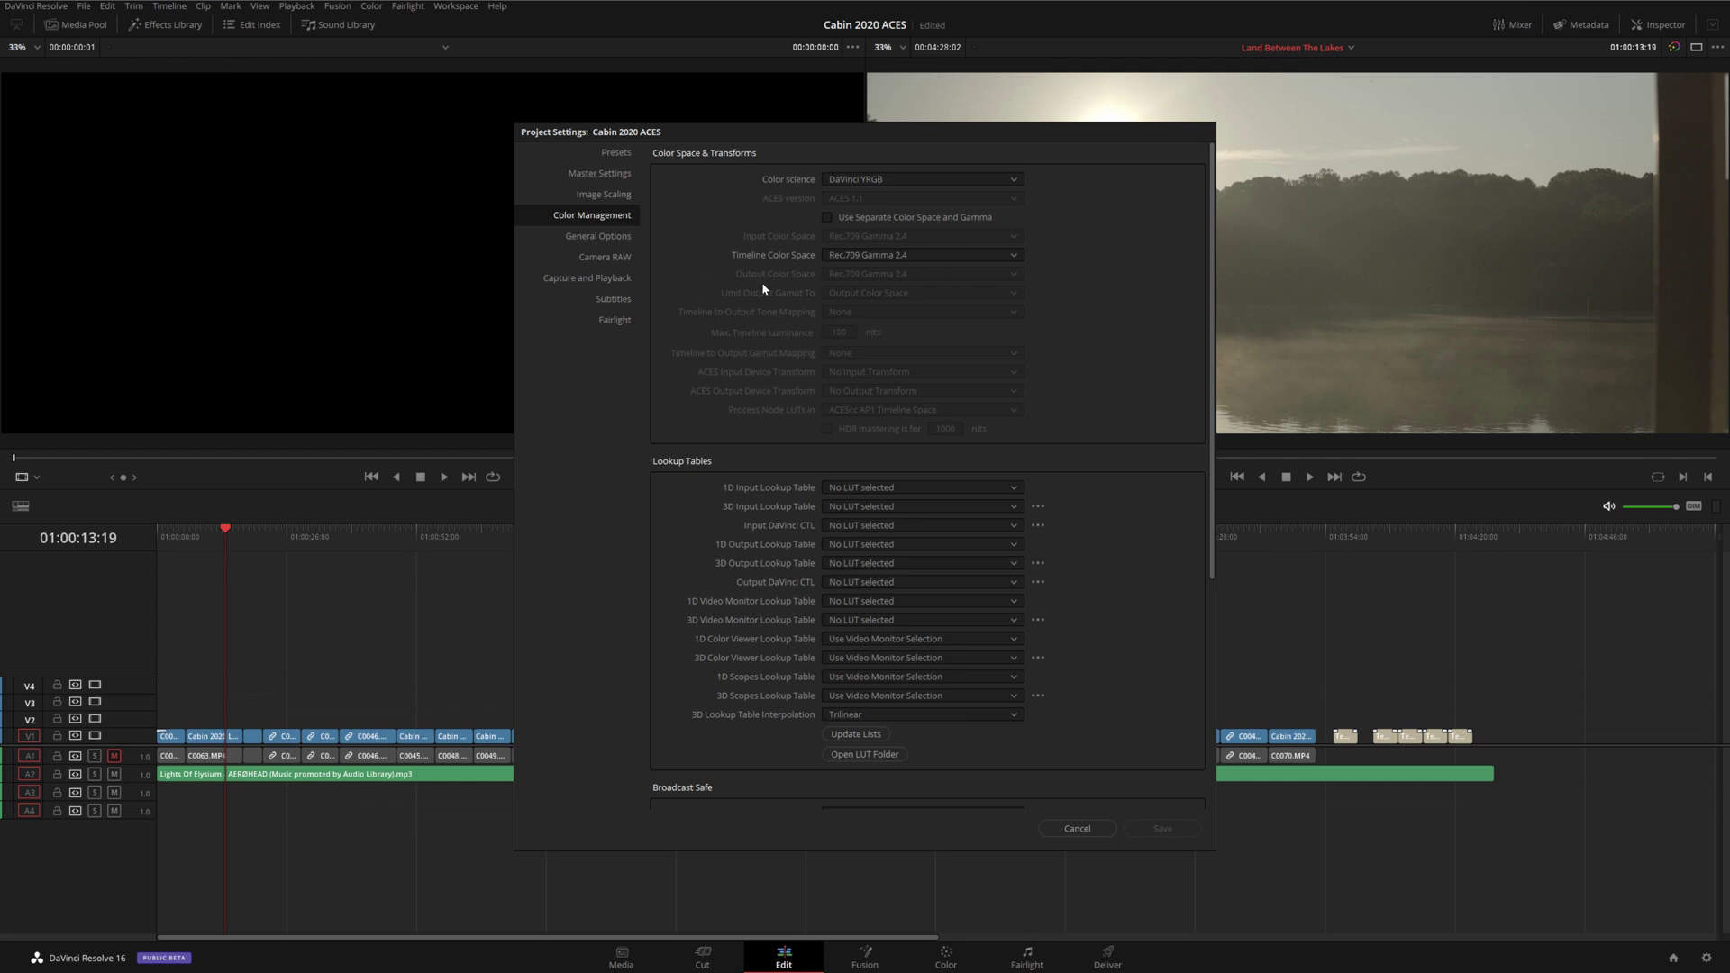
{"action": "left_click", "coordinate": [865, 180]}
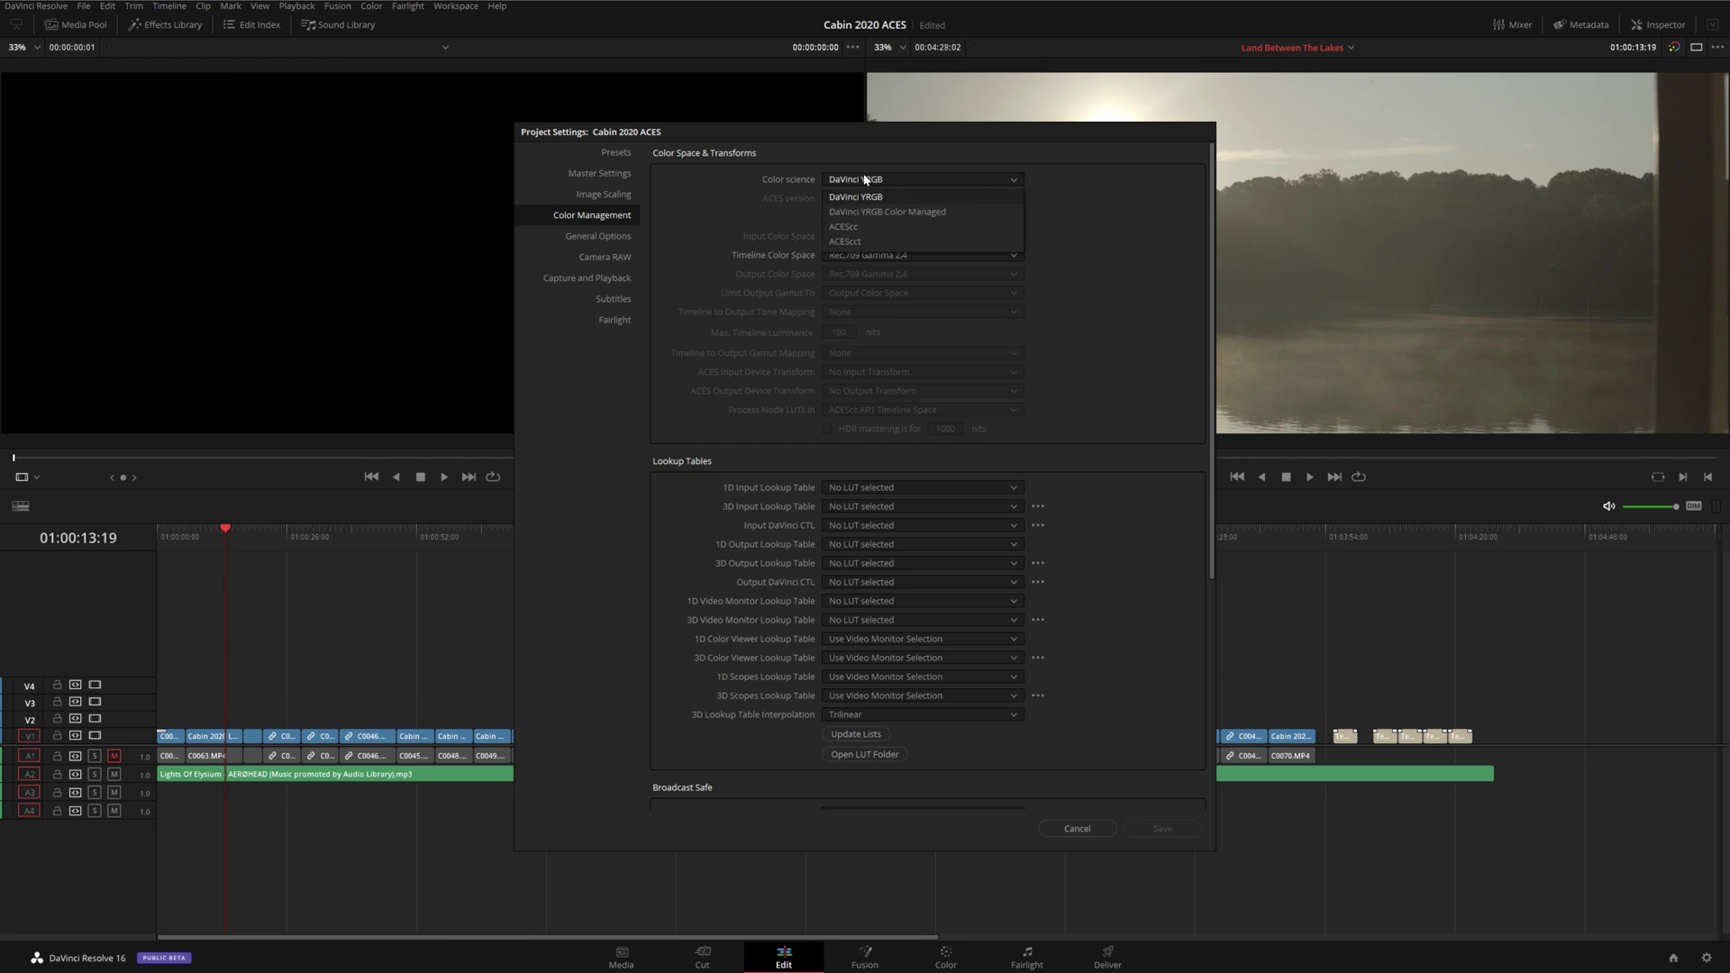
{"action": "left_click", "coordinate": [861, 241]}
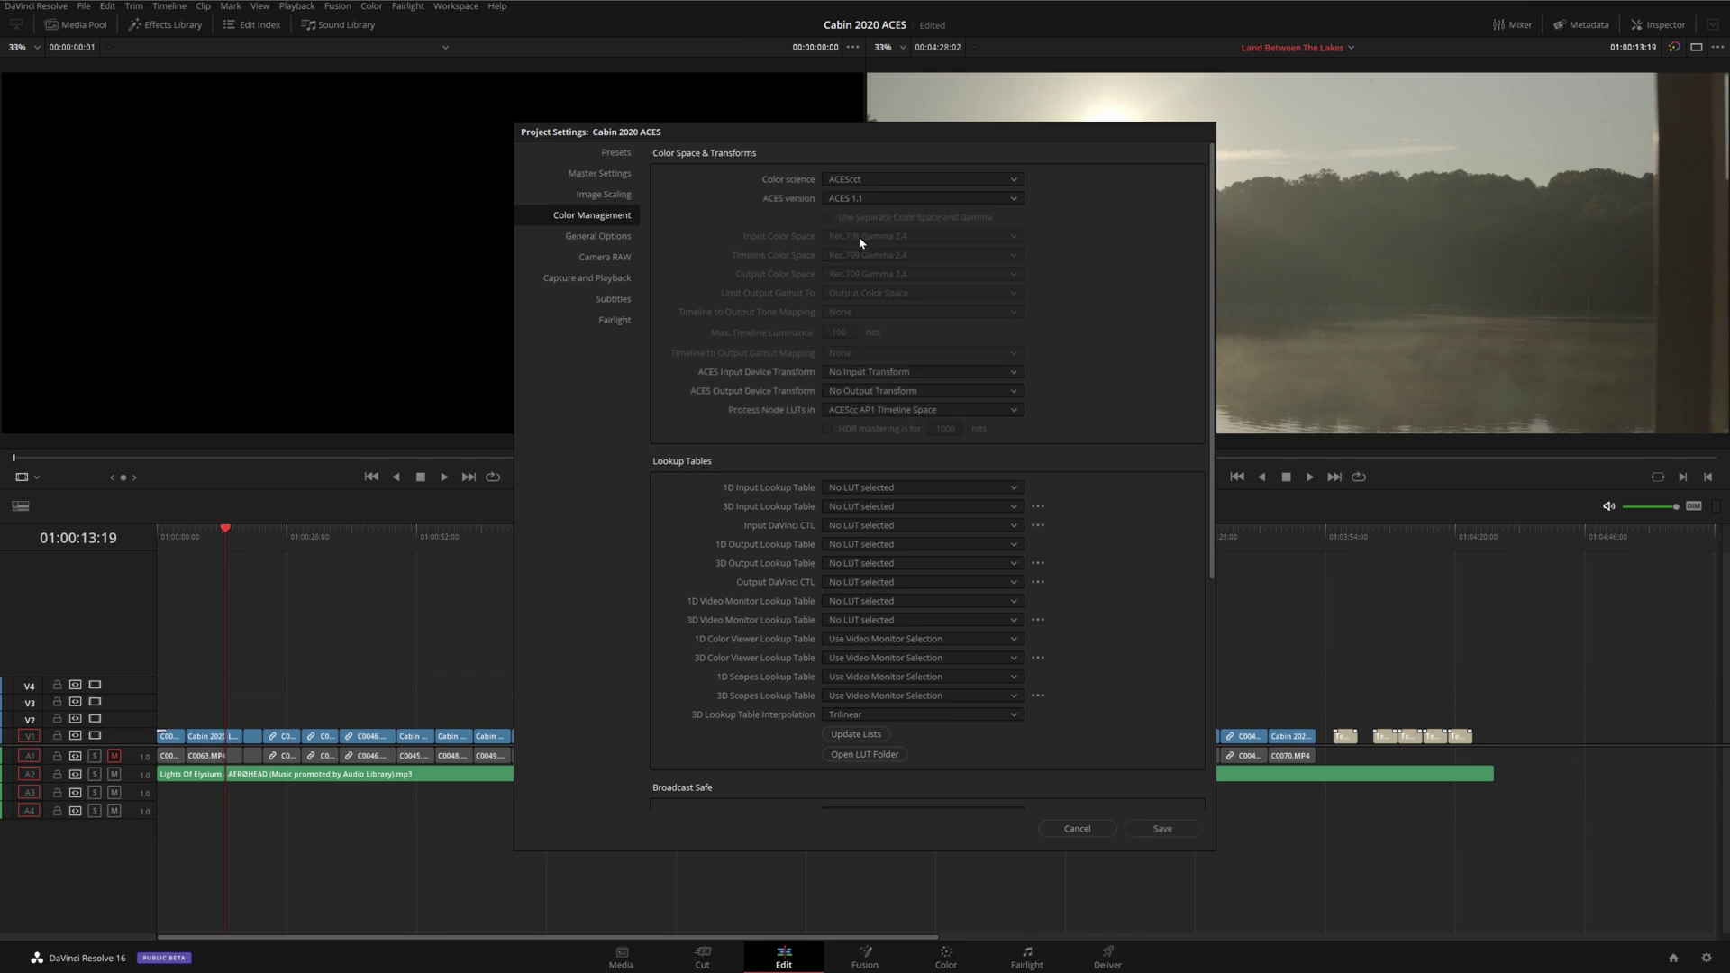
{"action": "left_click", "coordinate": [1162, 828]}
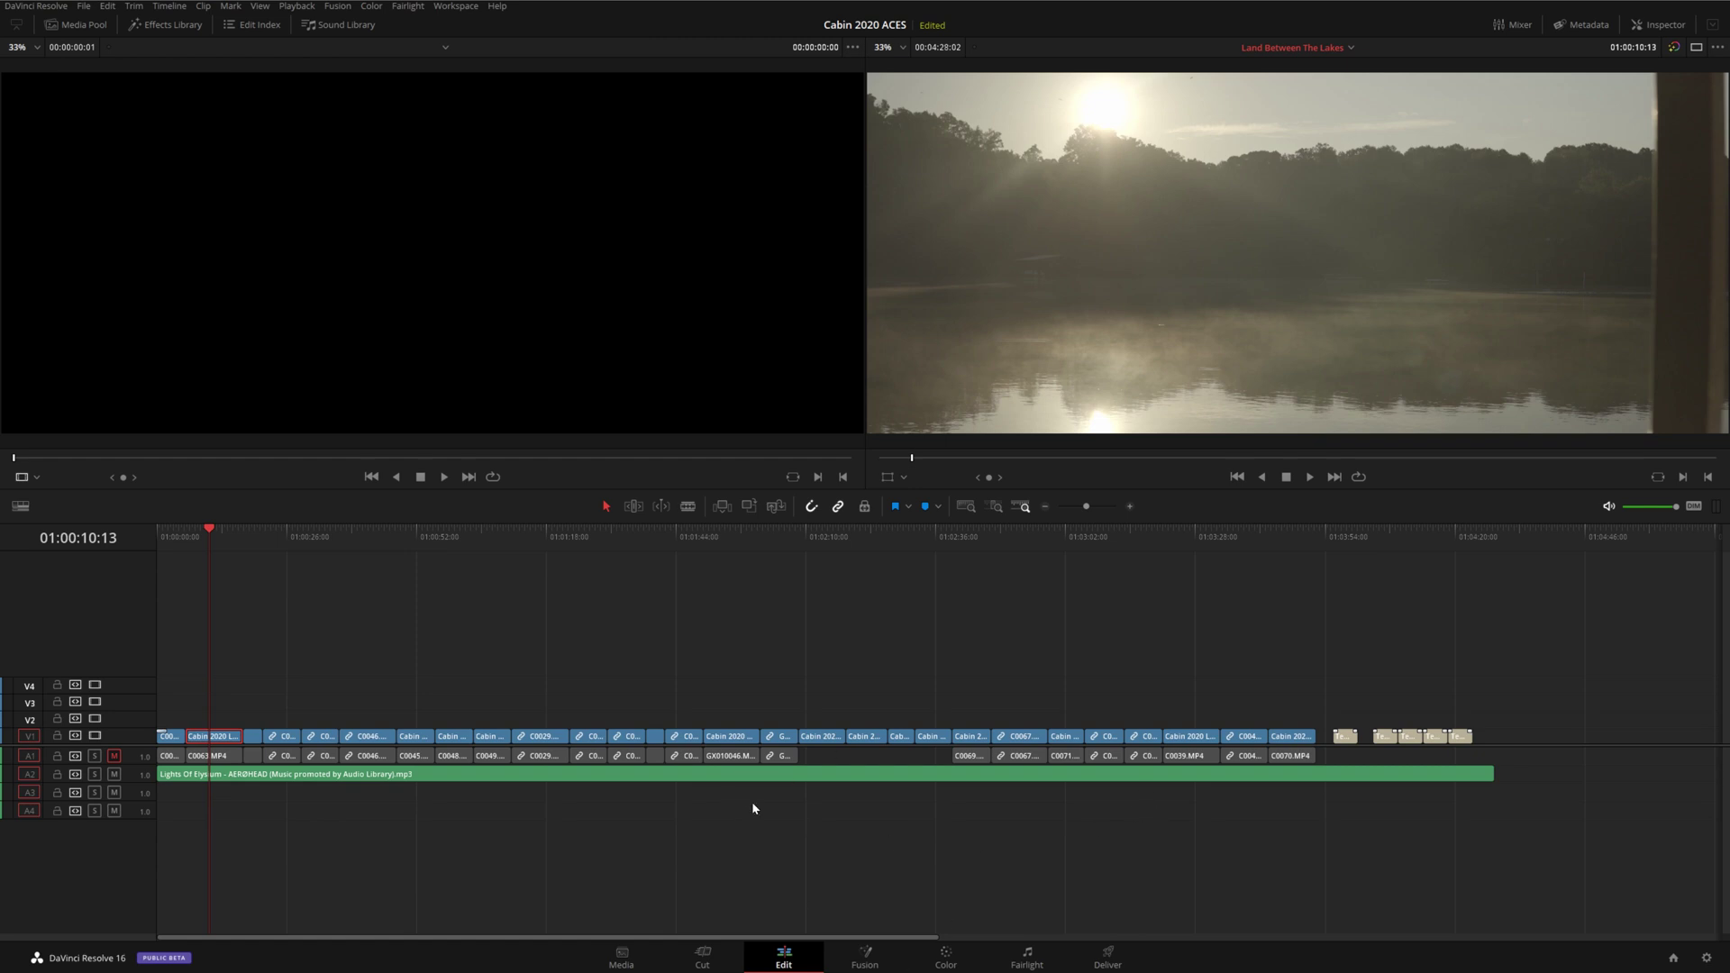
Step: Apply the Sony SLog2 ACES input transform to clips C0020 through C0071
{"action": "left_click", "coordinate": [650, 970]}
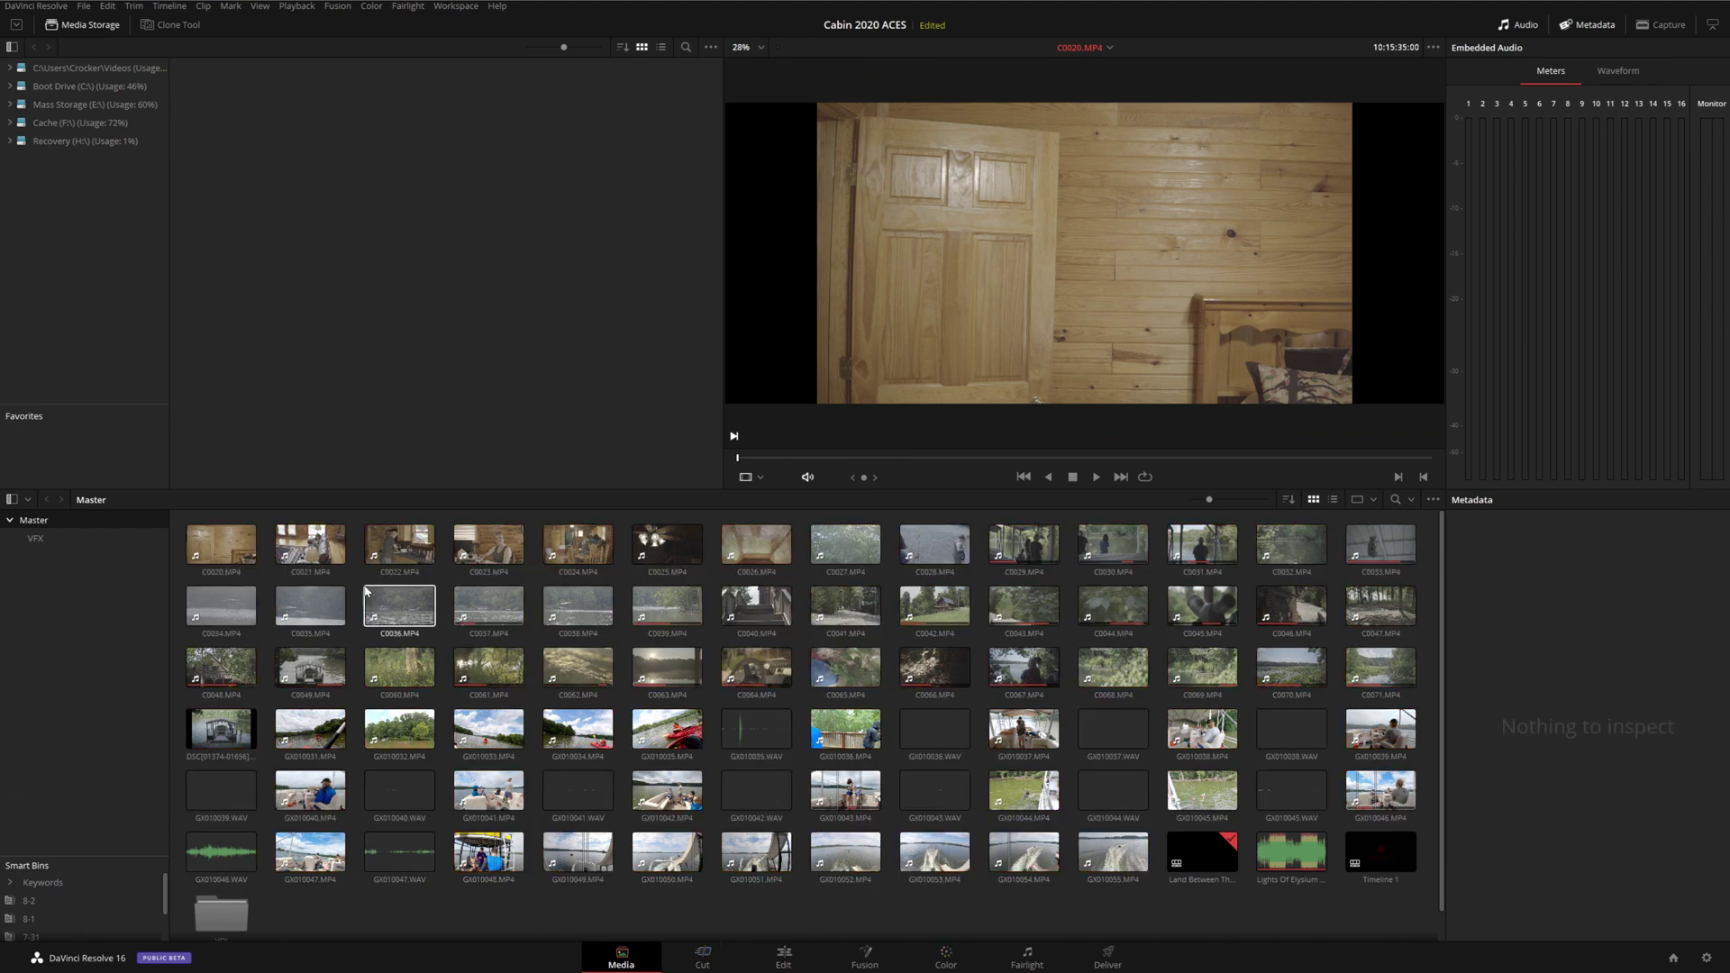
{"action": "left_click", "coordinate": [243, 554]}
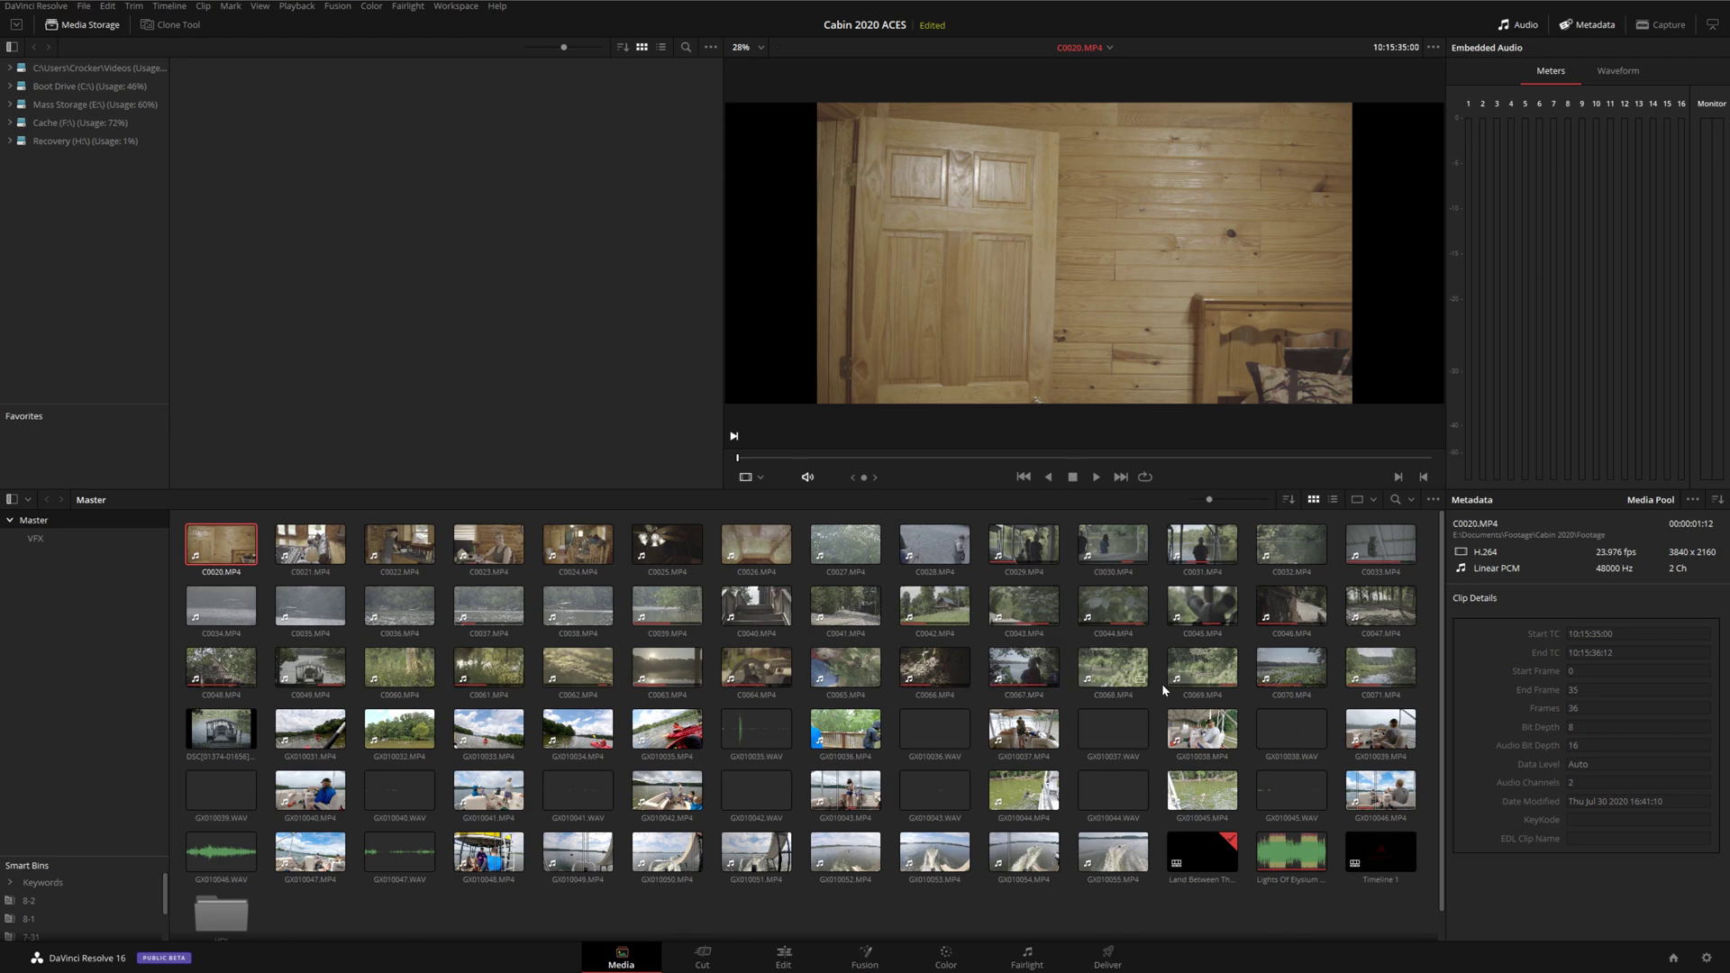
{"action": "left_click", "coordinate": [1379, 669], "text": "shift"}
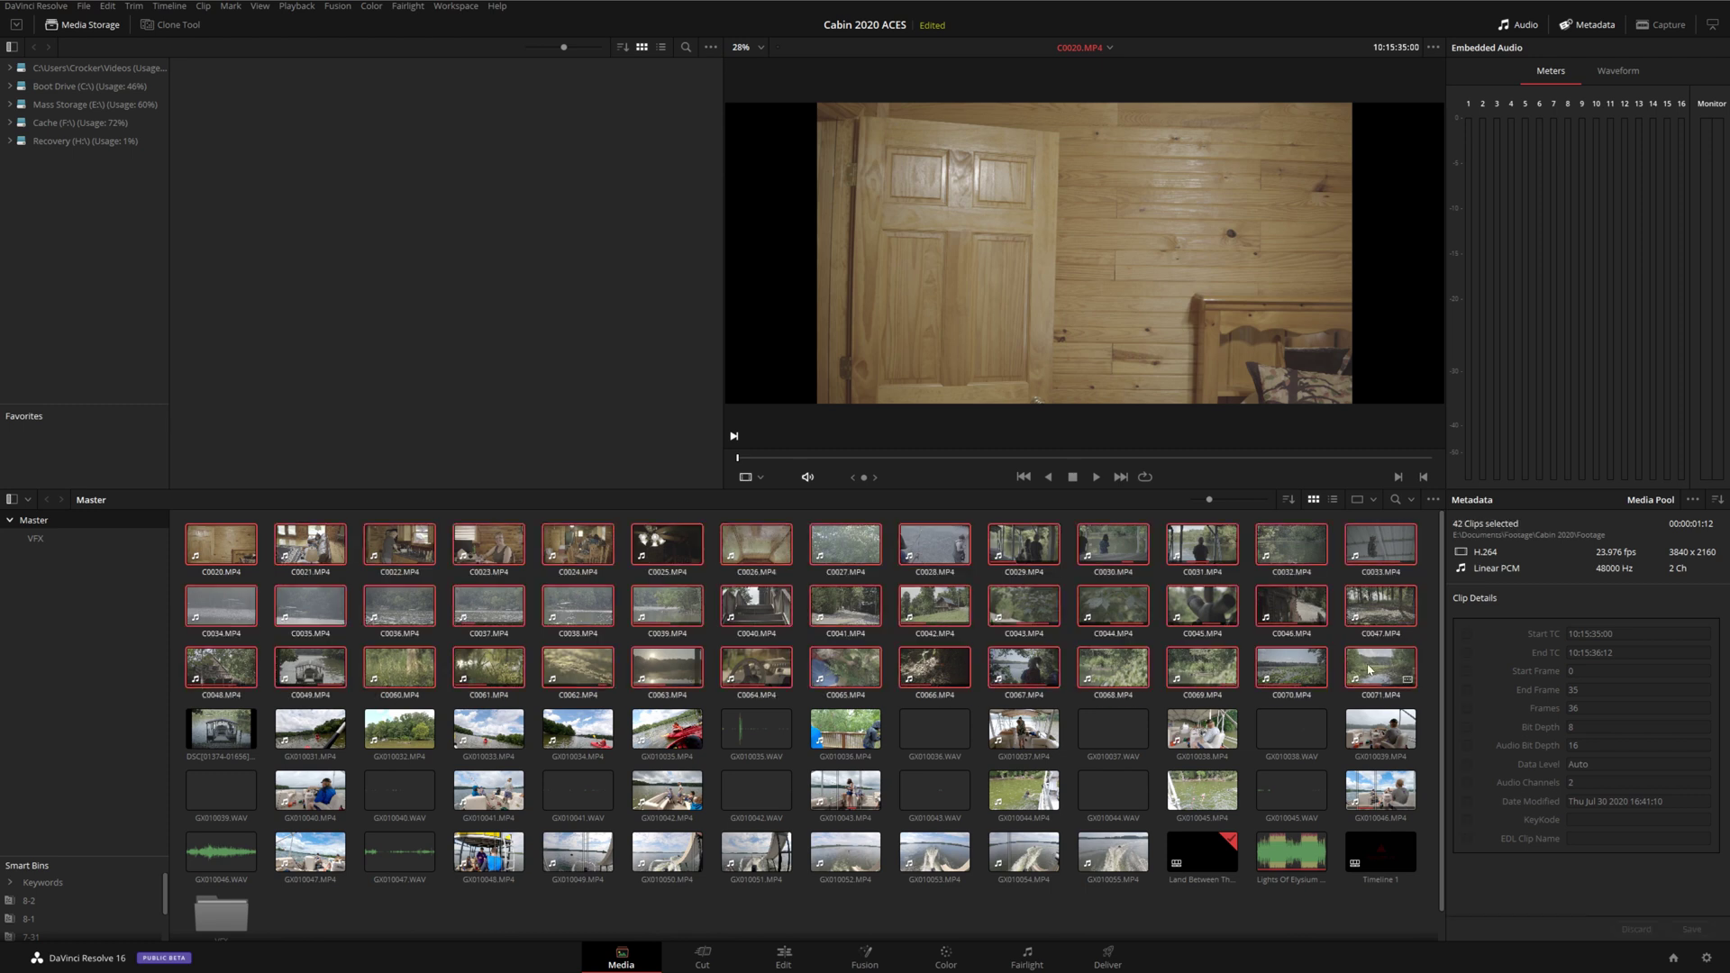
{"action": "right_click", "coordinate": [932, 606]}
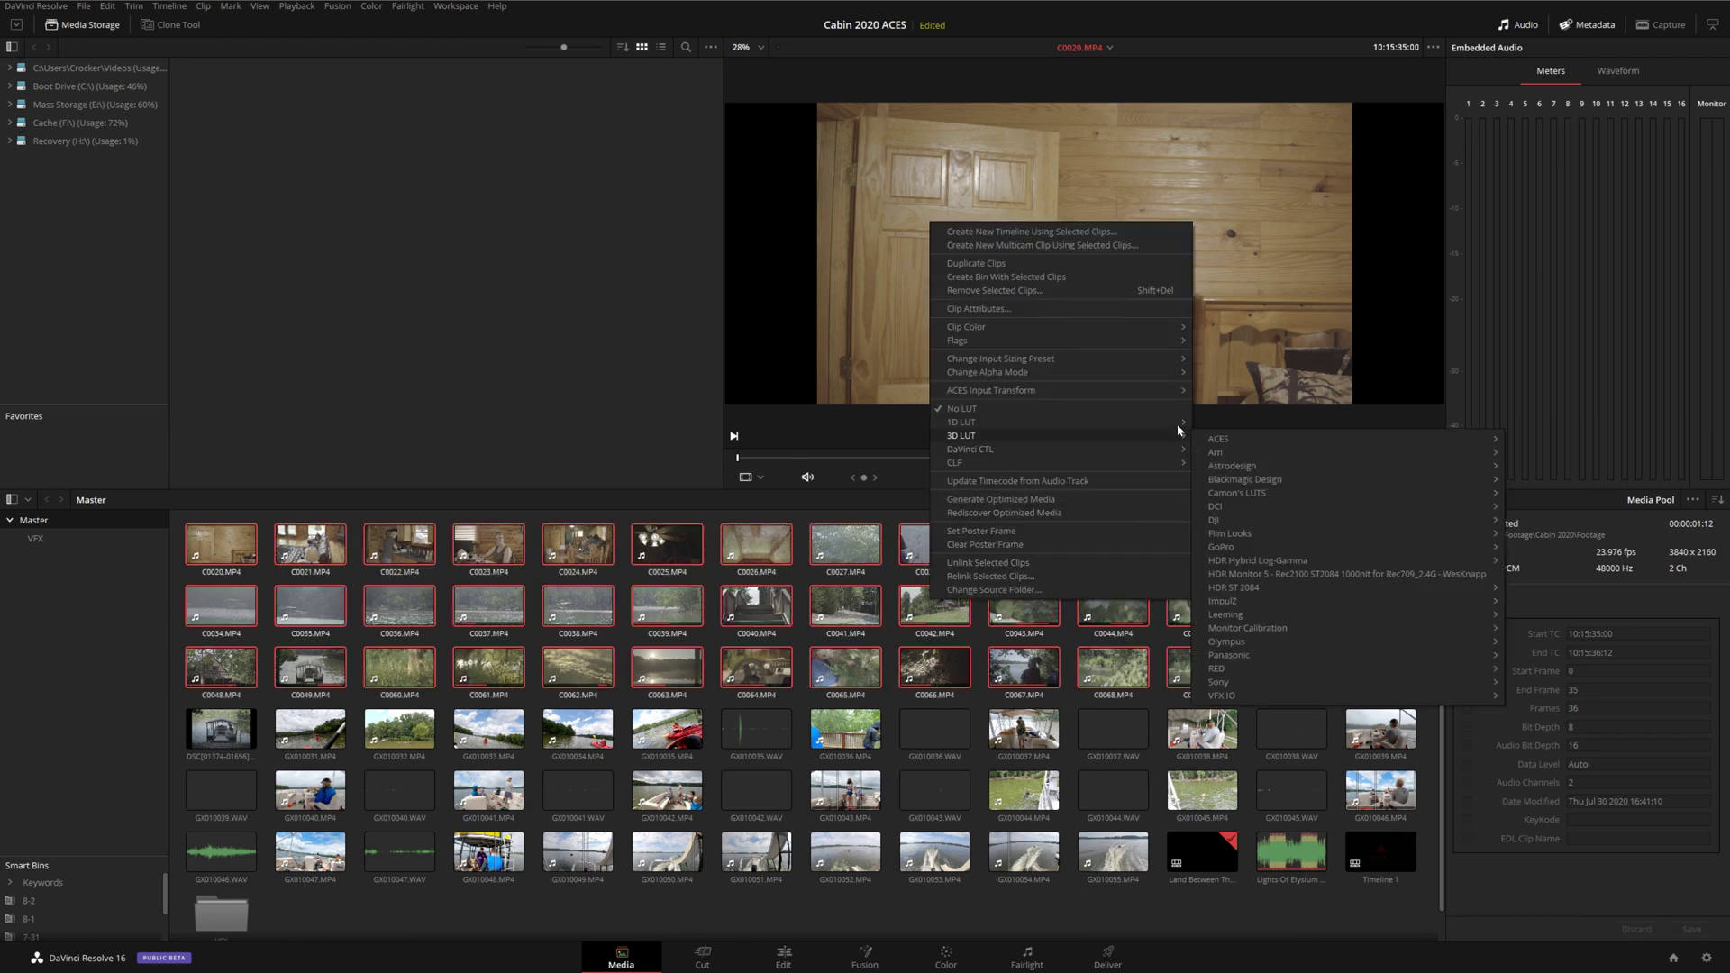
{"action": "mouse_move", "coordinate": [1171, 389]}
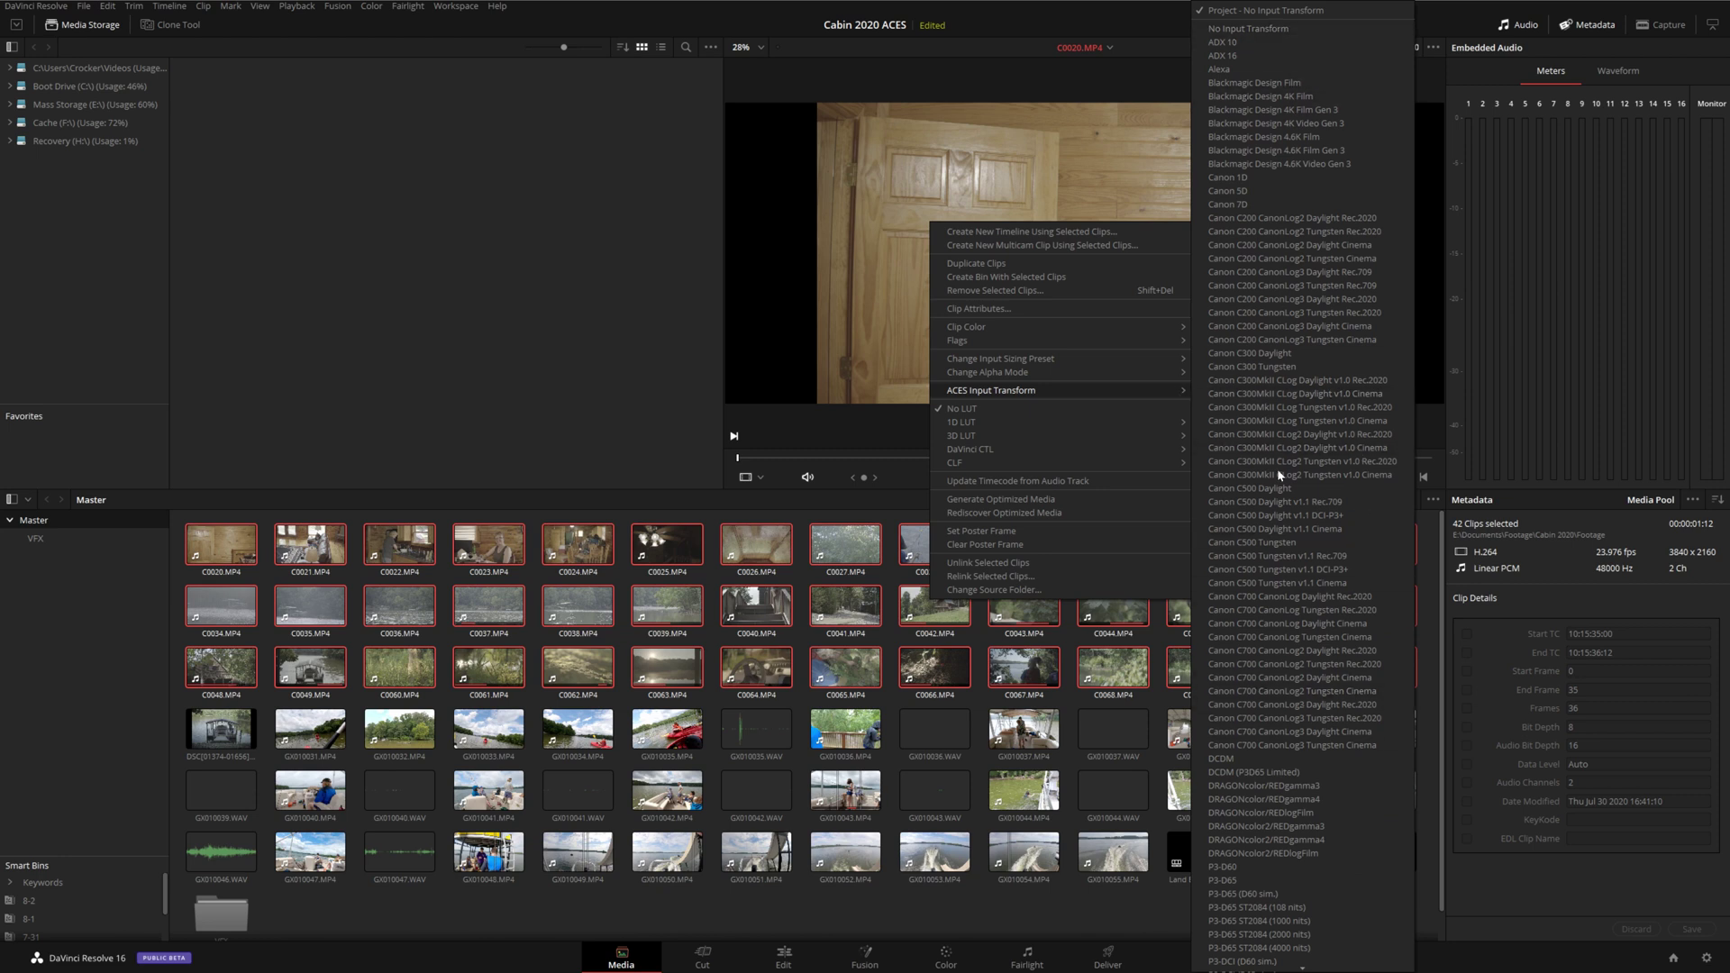
{"action": "scroll", "coordinate": [1289, 872], "scroll_direction": "down", "scroll_amount": 18}
{"action": "scroll", "coordinate": [1289, 872], "scroll_direction": "down", "scroll_amount": 14}
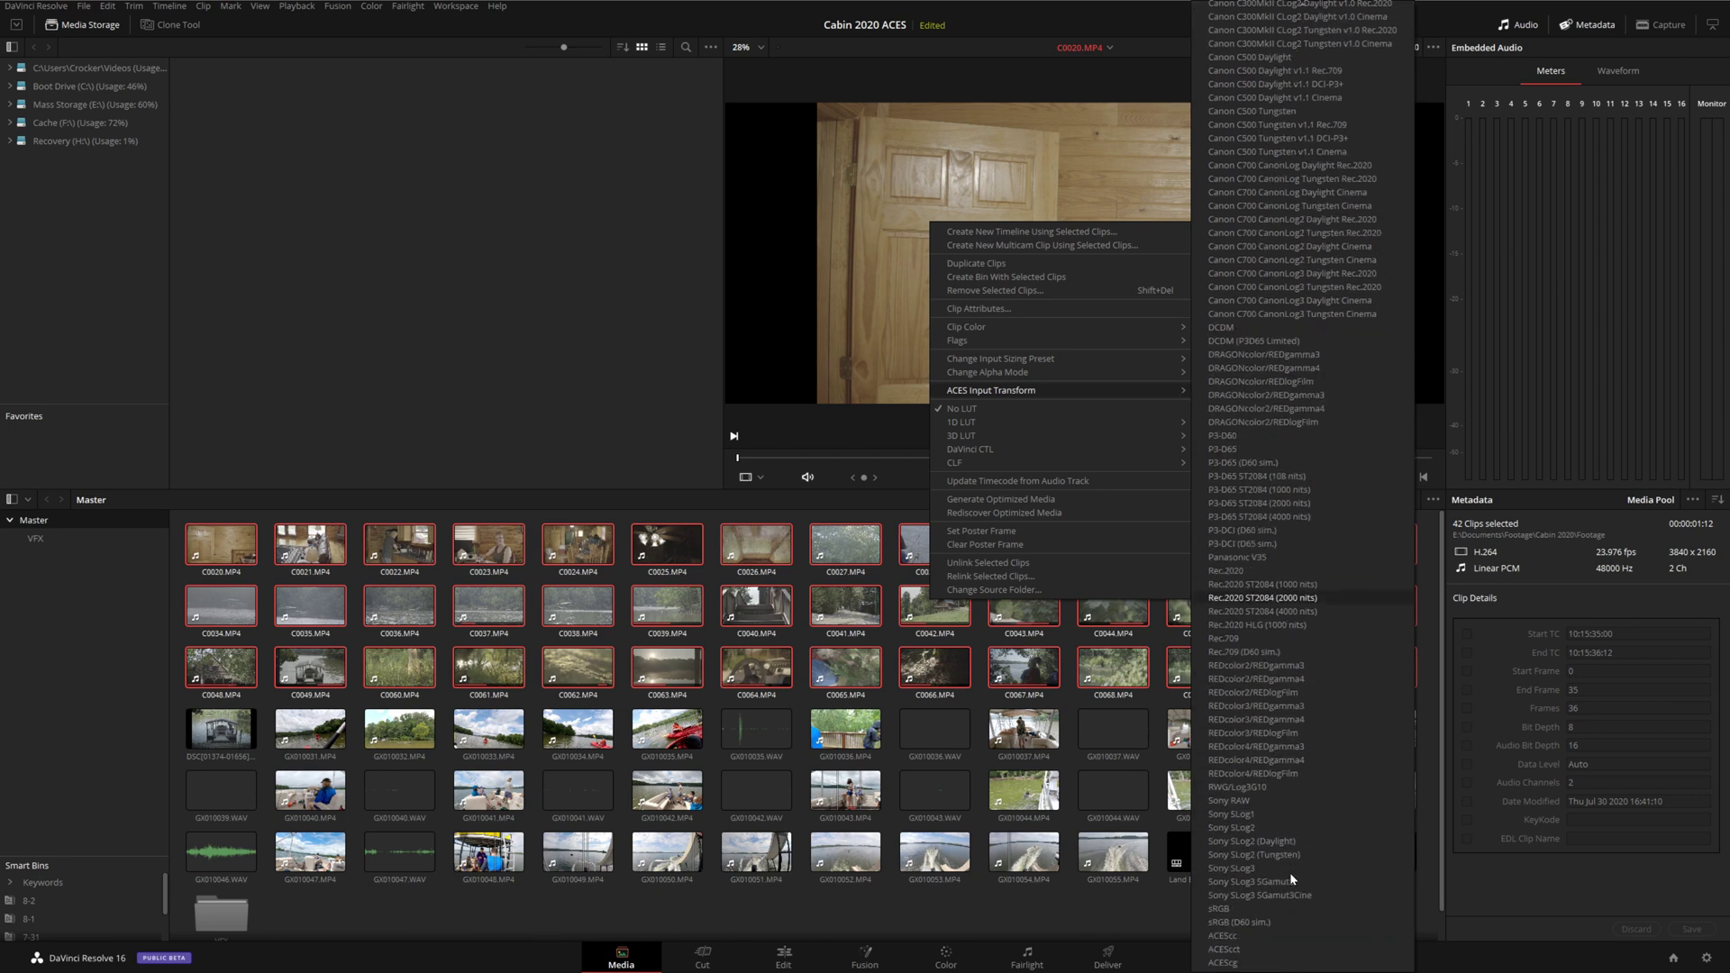
{"action": "left_click", "coordinate": [1275, 833]}
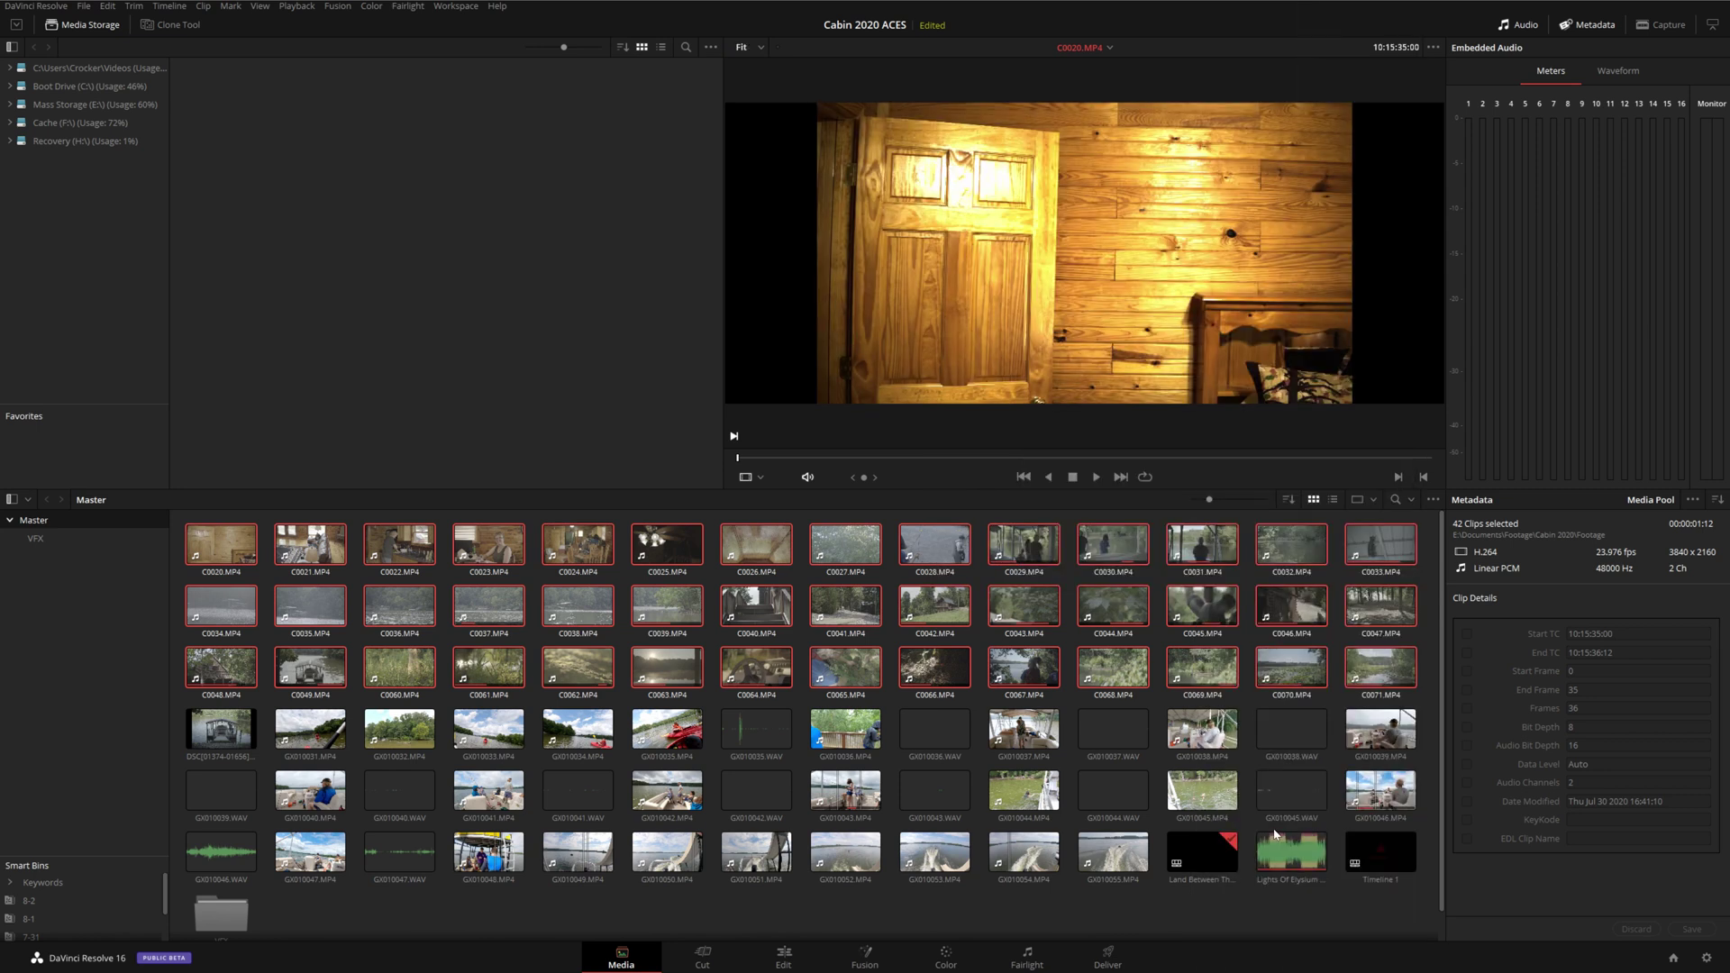
Step: Apply the Rec.709 ACES input transform to GoPro clips GX010031 through GX010035
{"action": "left_click", "coordinate": [667, 728]}
{"action": "left_click", "coordinate": [310, 728], "text": "shift"}
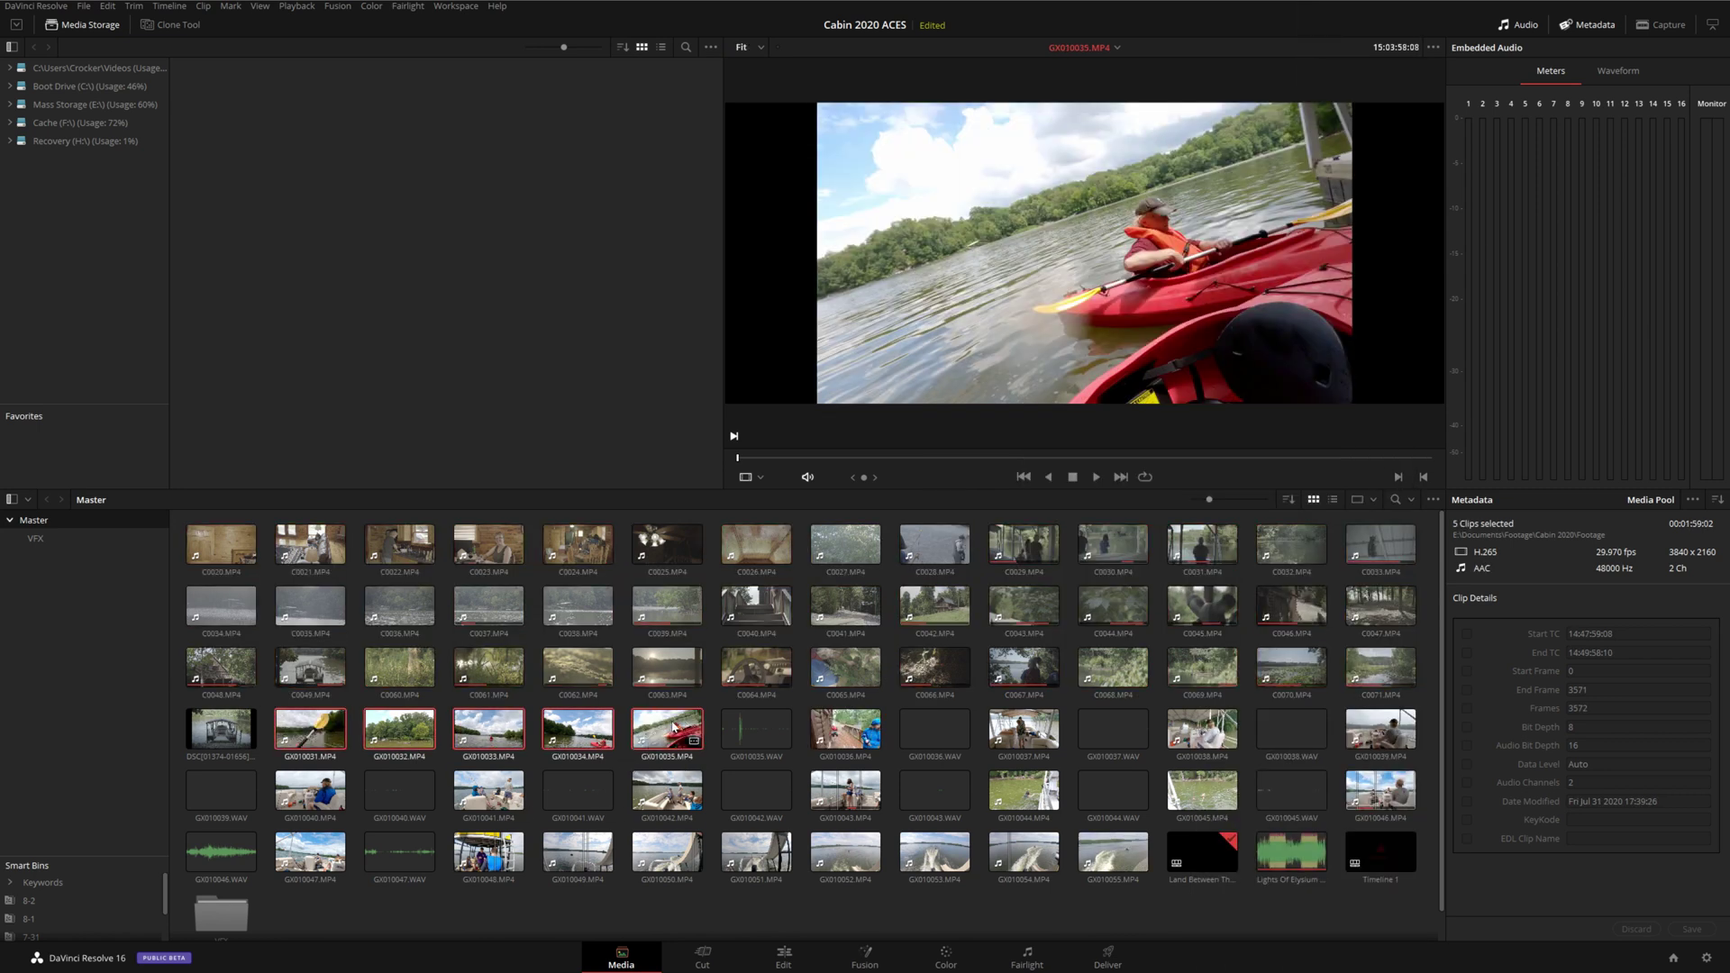
{"action": "right_click", "coordinate": [692, 740]}
{"action": "mouse_move", "coordinate": [884, 507]}
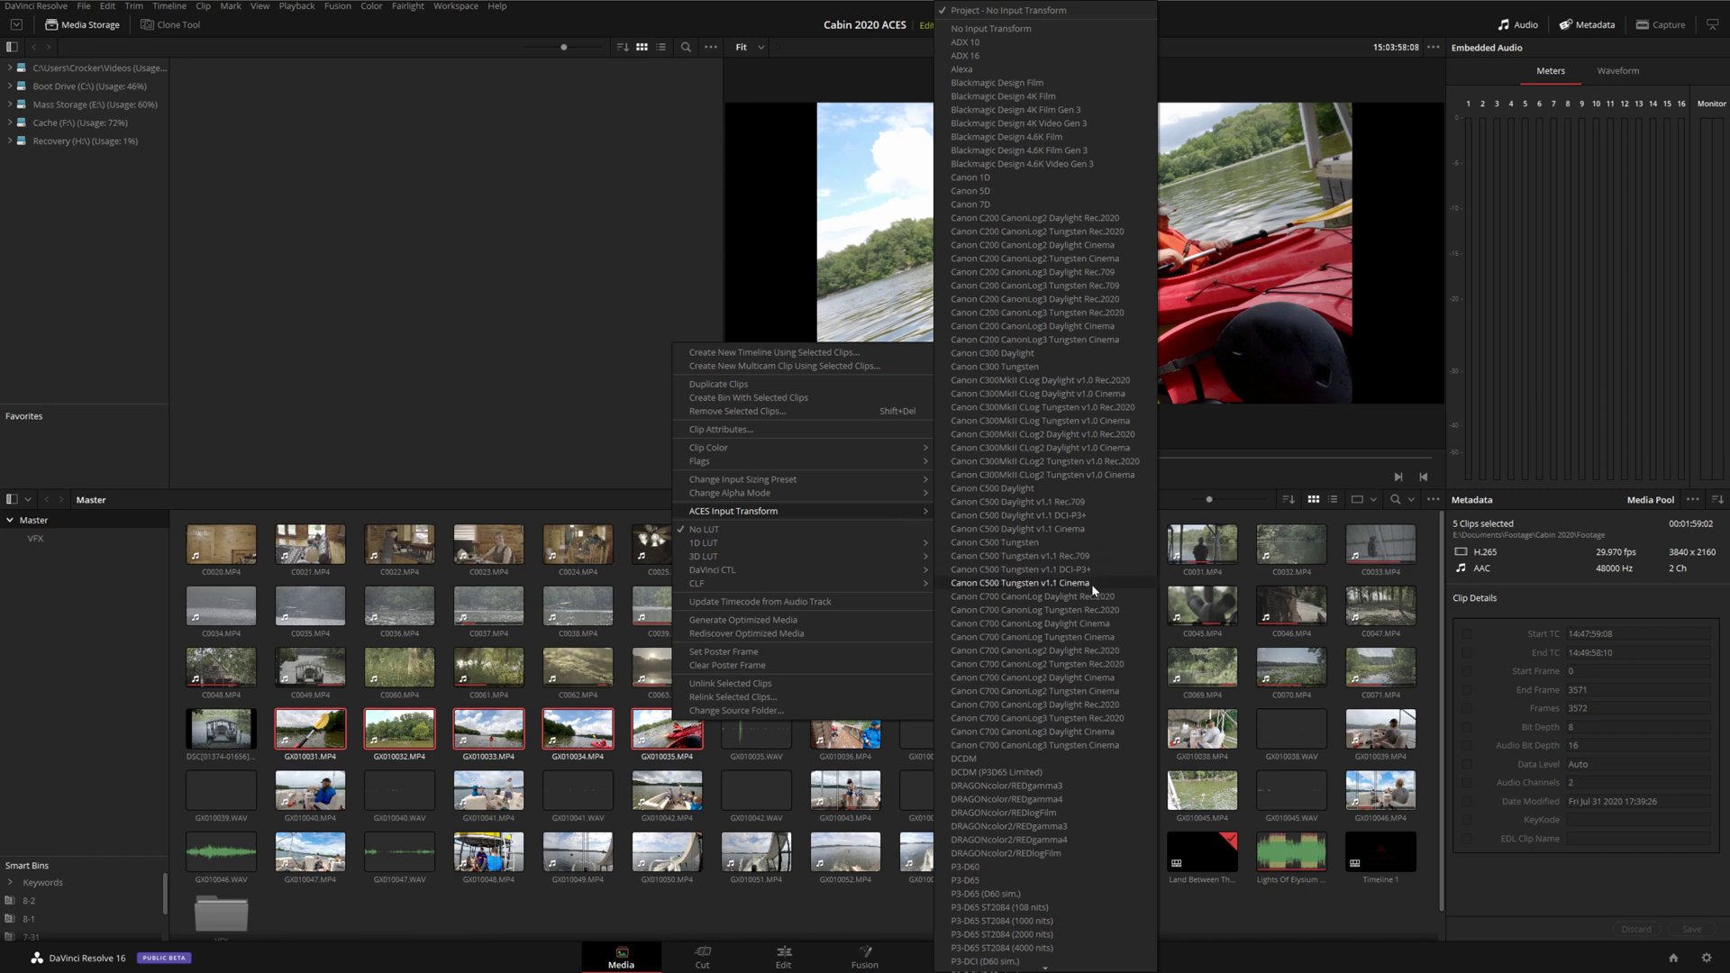
{"action": "scroll", "coordinate": [1081, 594], "scroll_direction": "down", "scroll_amount": 2}
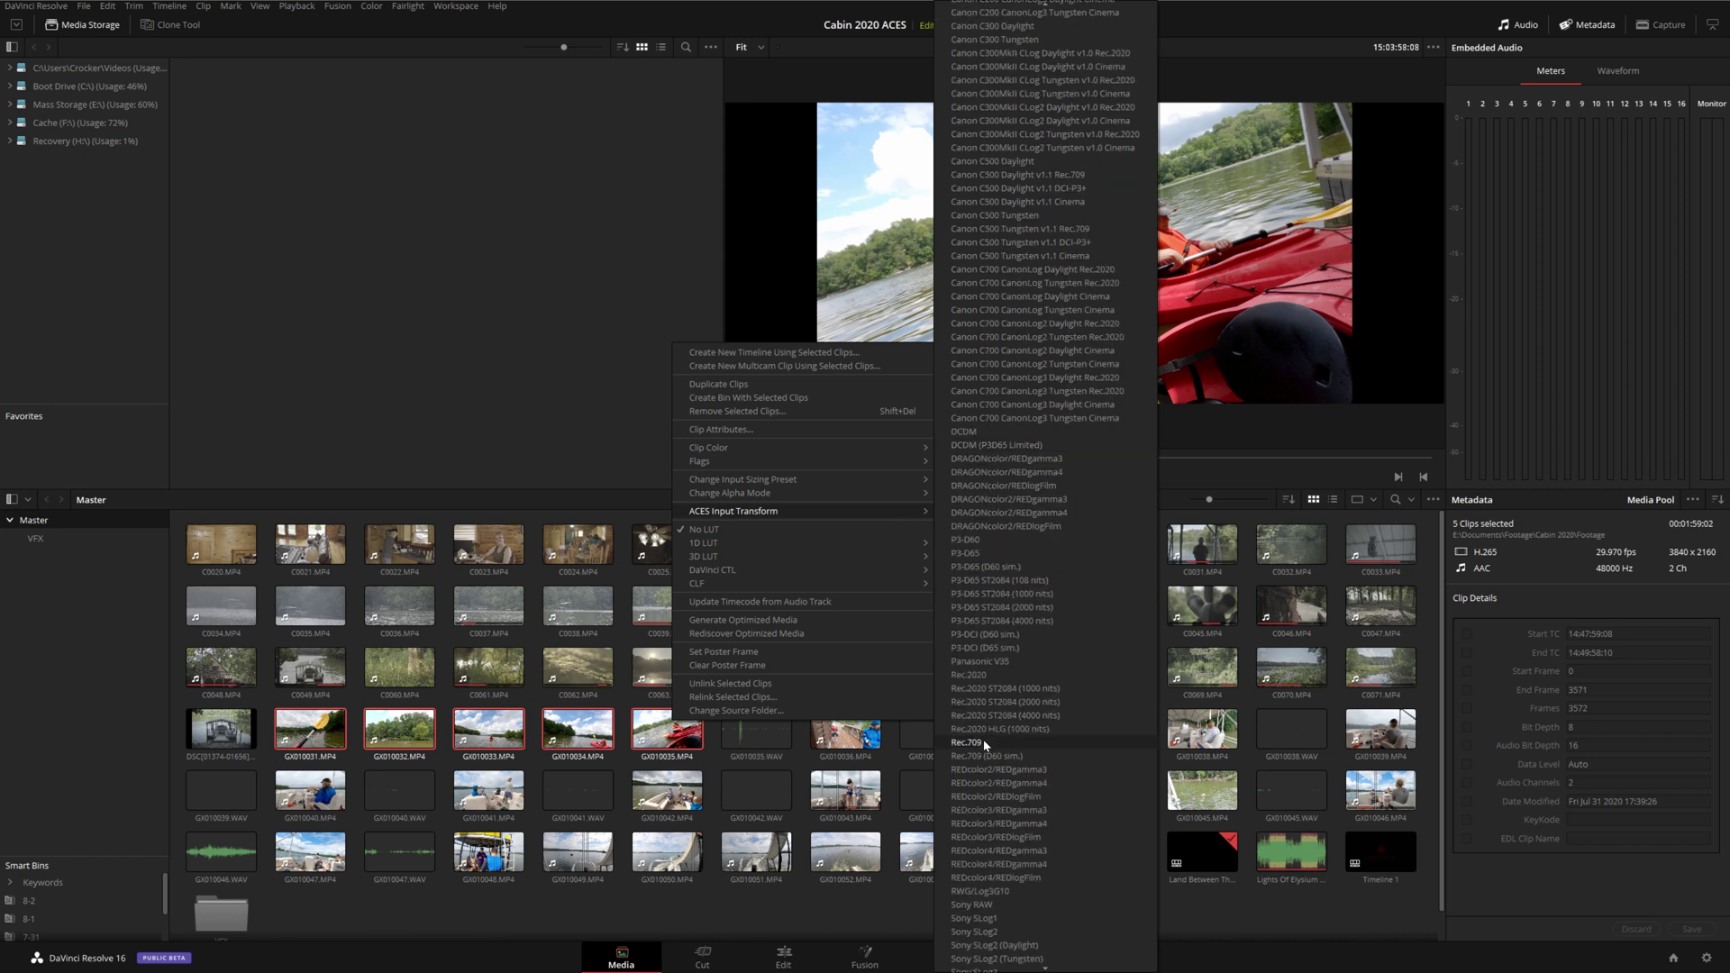
{"action": "left_click", "coordinate": [967, 743]}
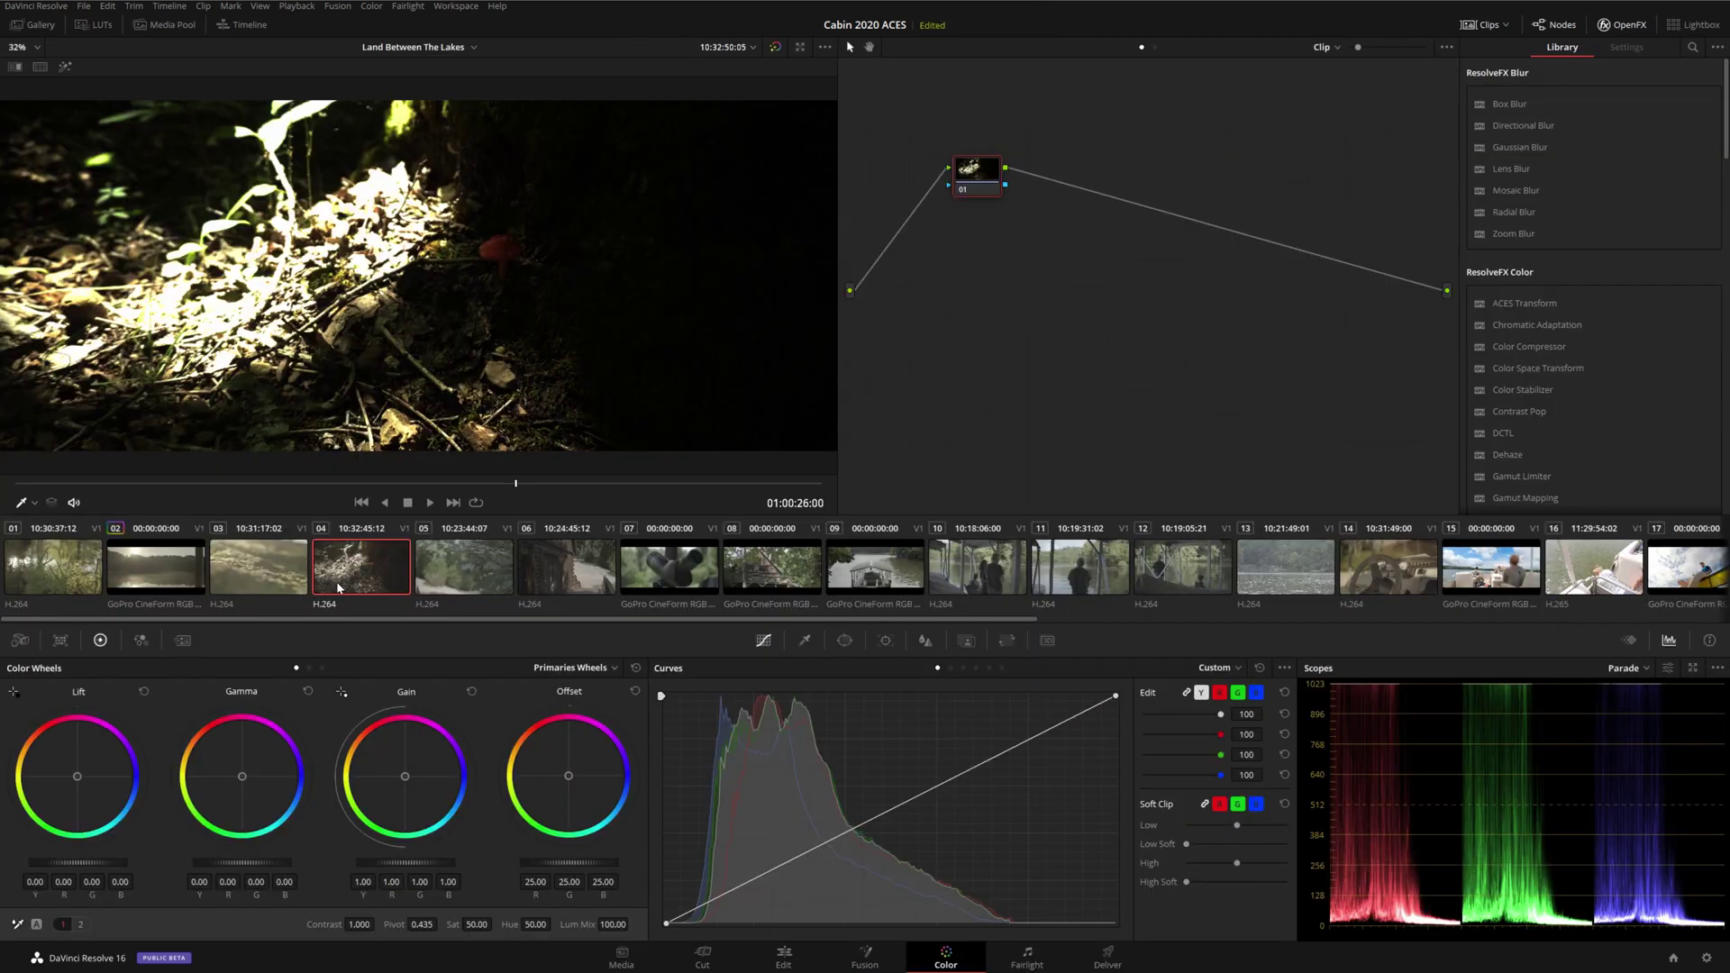
{"action": "right_click", "coordinate": [339, 587]}
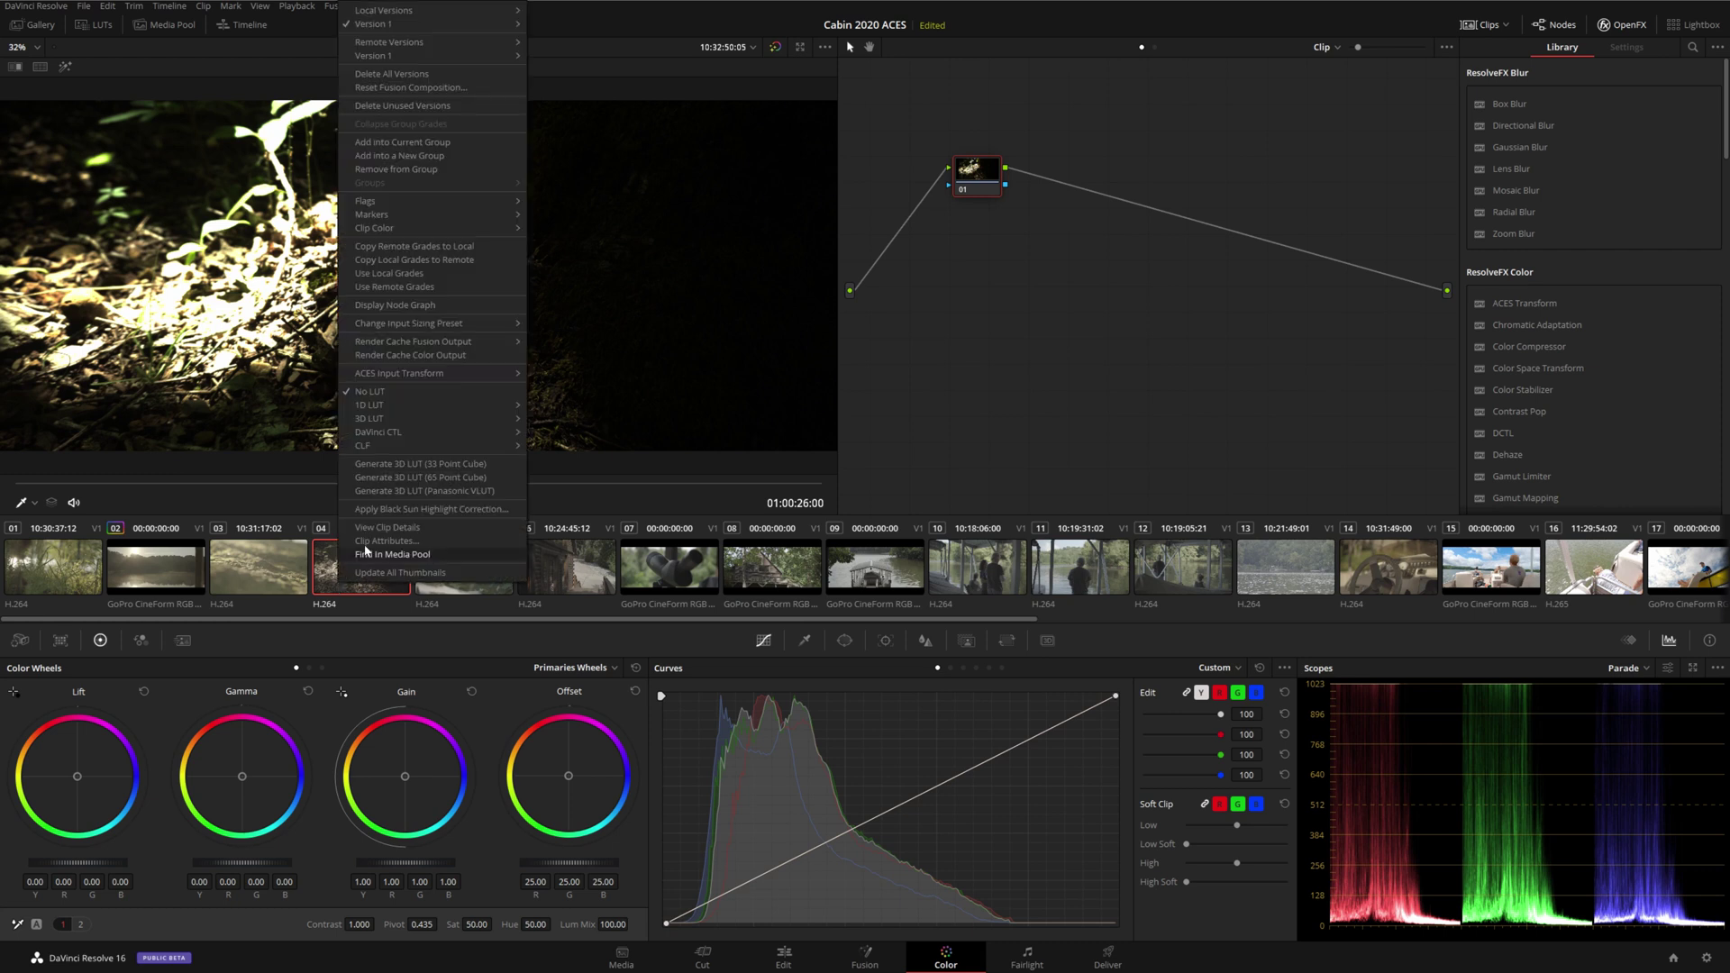
{"action": "mouse_move", "coordinate": [472, 372]}
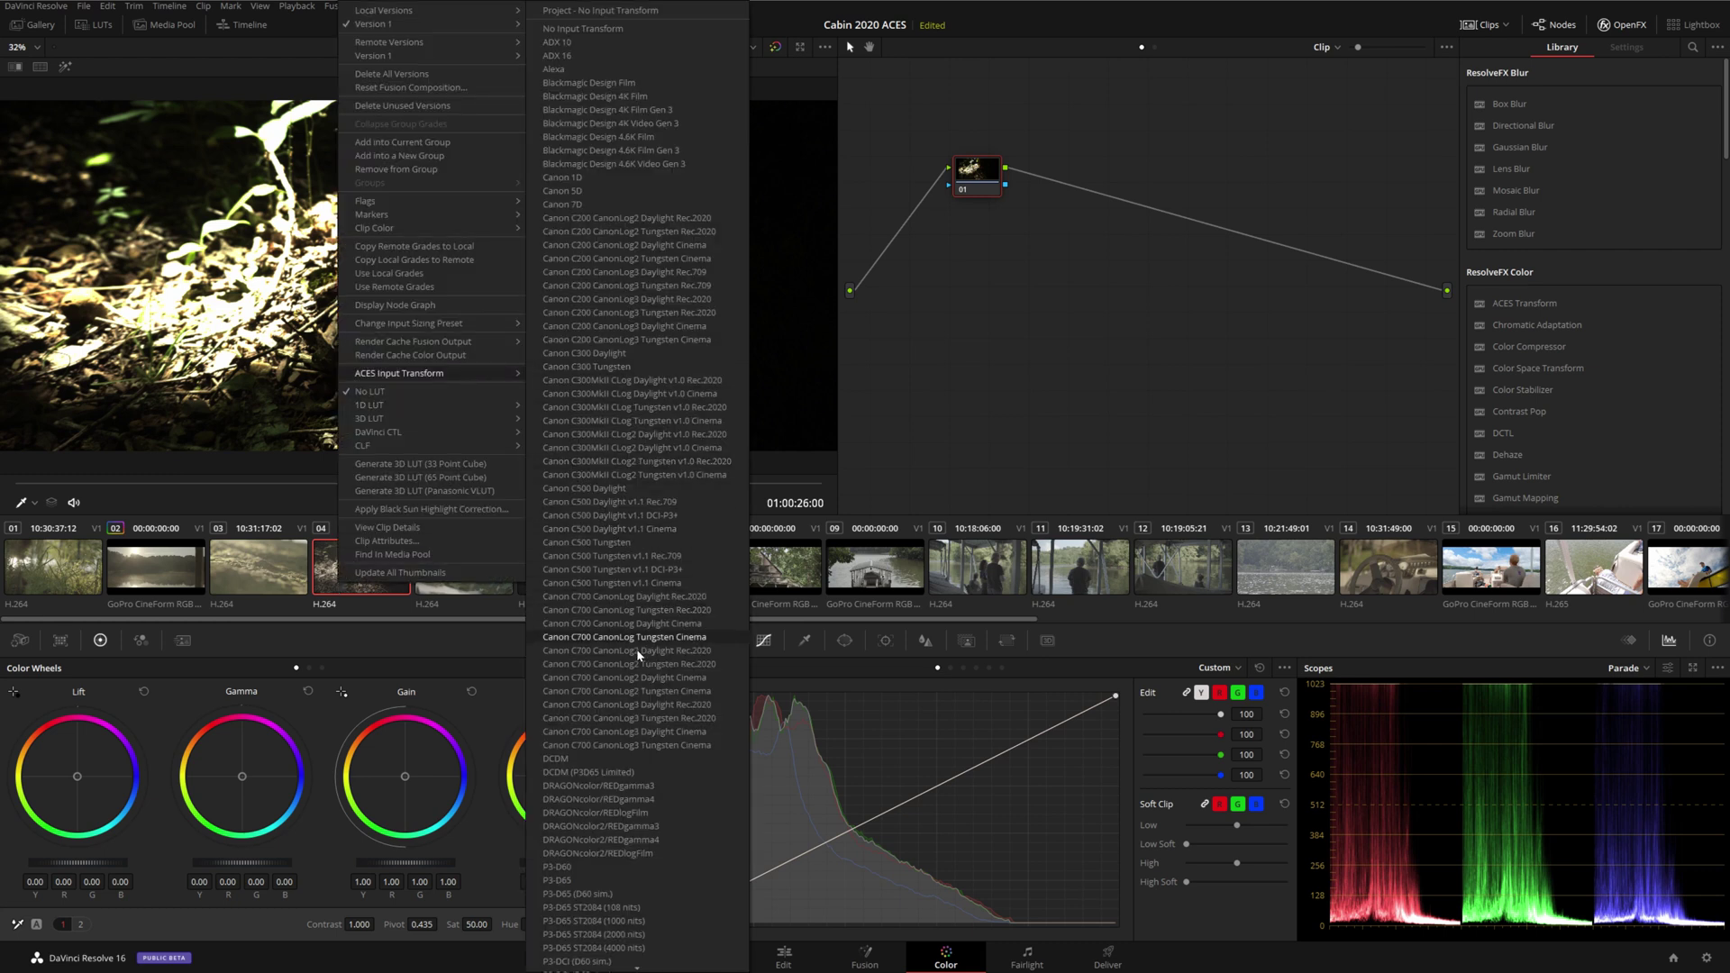
{"action": "left_click", "coordinate": [907, 386]}
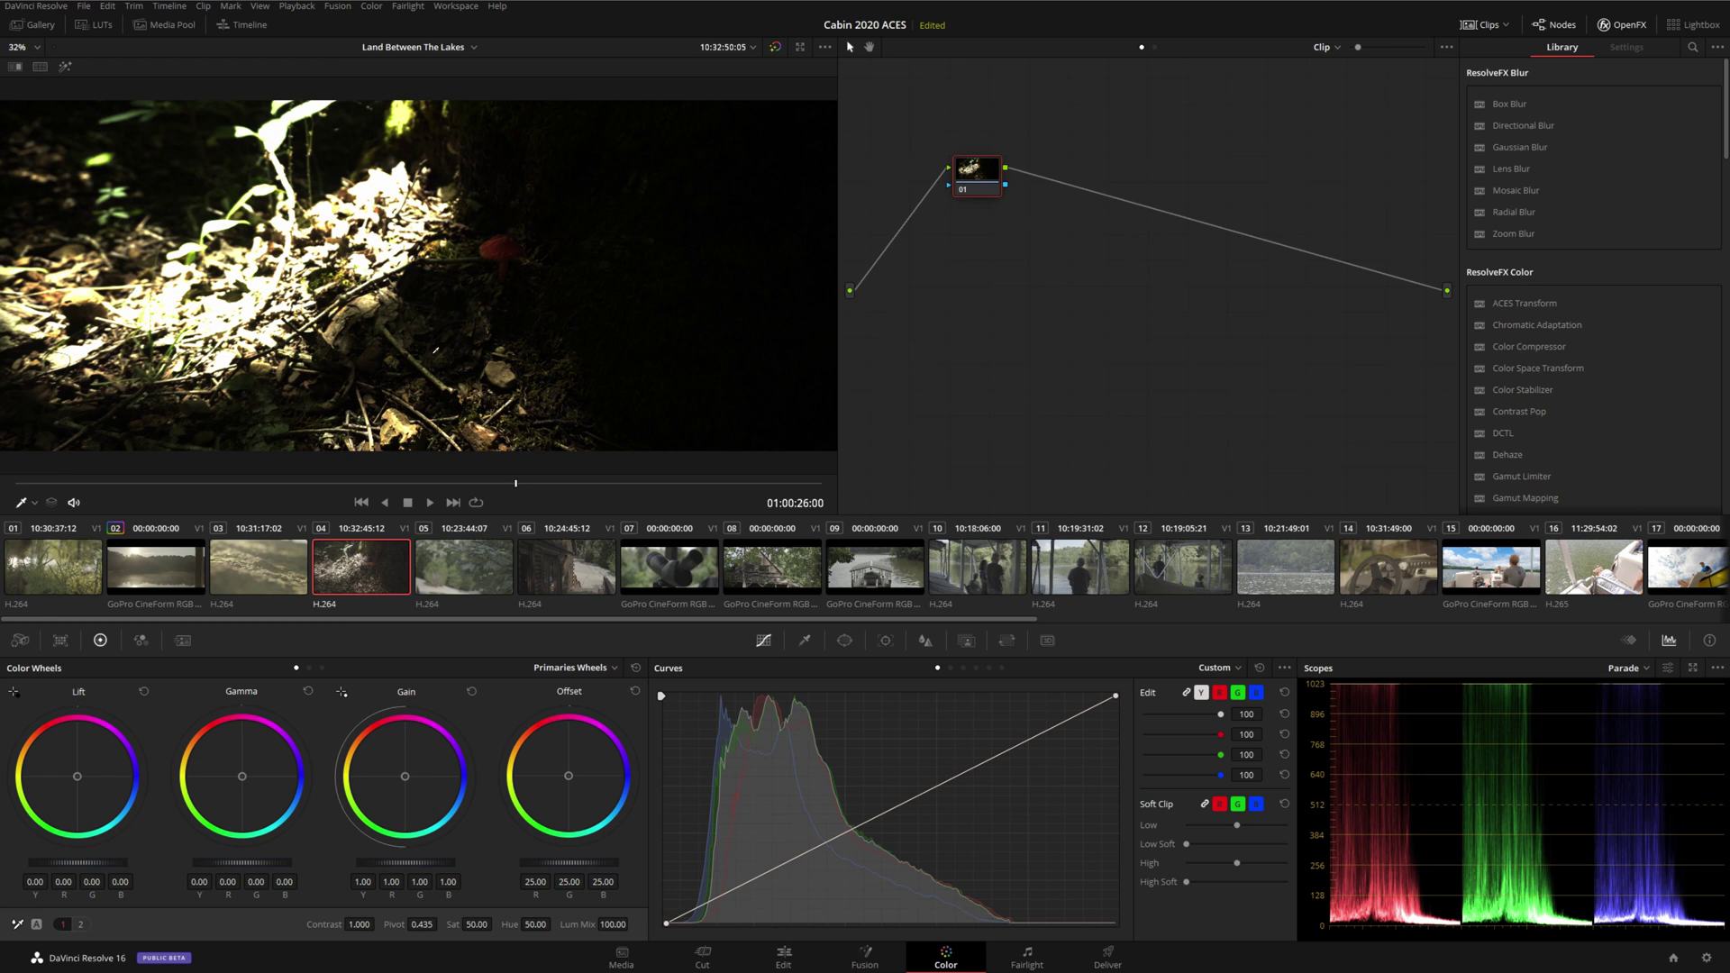
Step: Set the ACES Output Device Transform to Rec.709 in the project's Color Management settings
{"action": "left_click", "coordinate": [84, 7]}
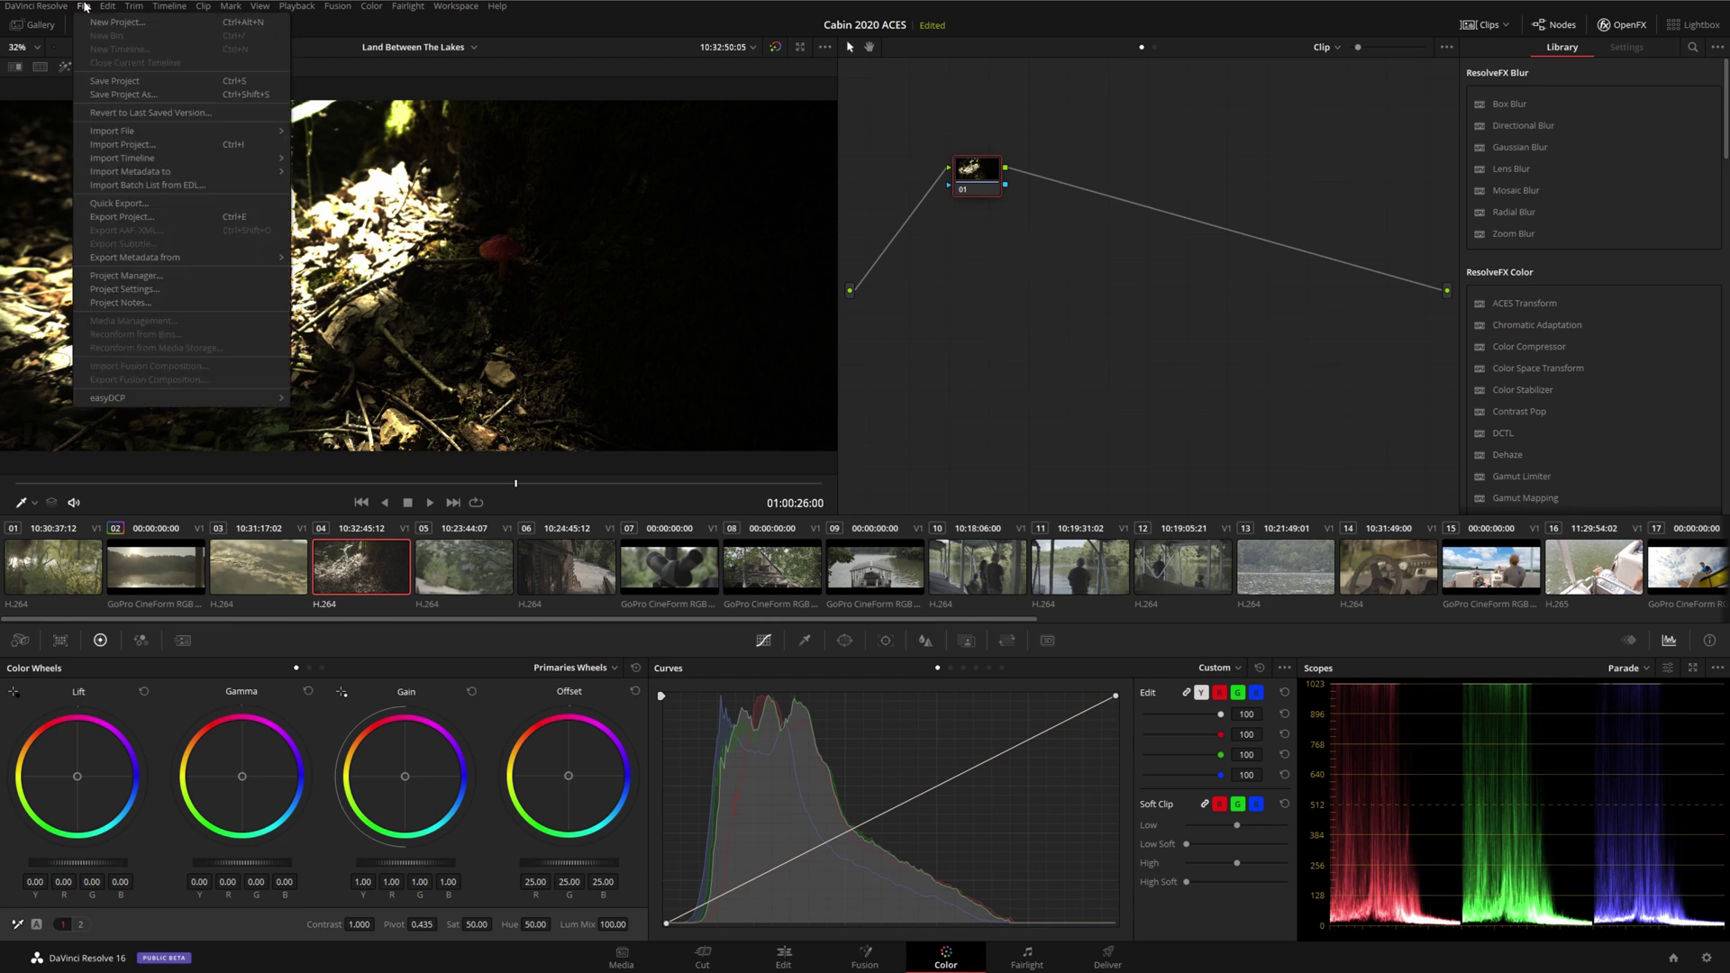
{"action": "left_click", "coordinate": [135, 287]}
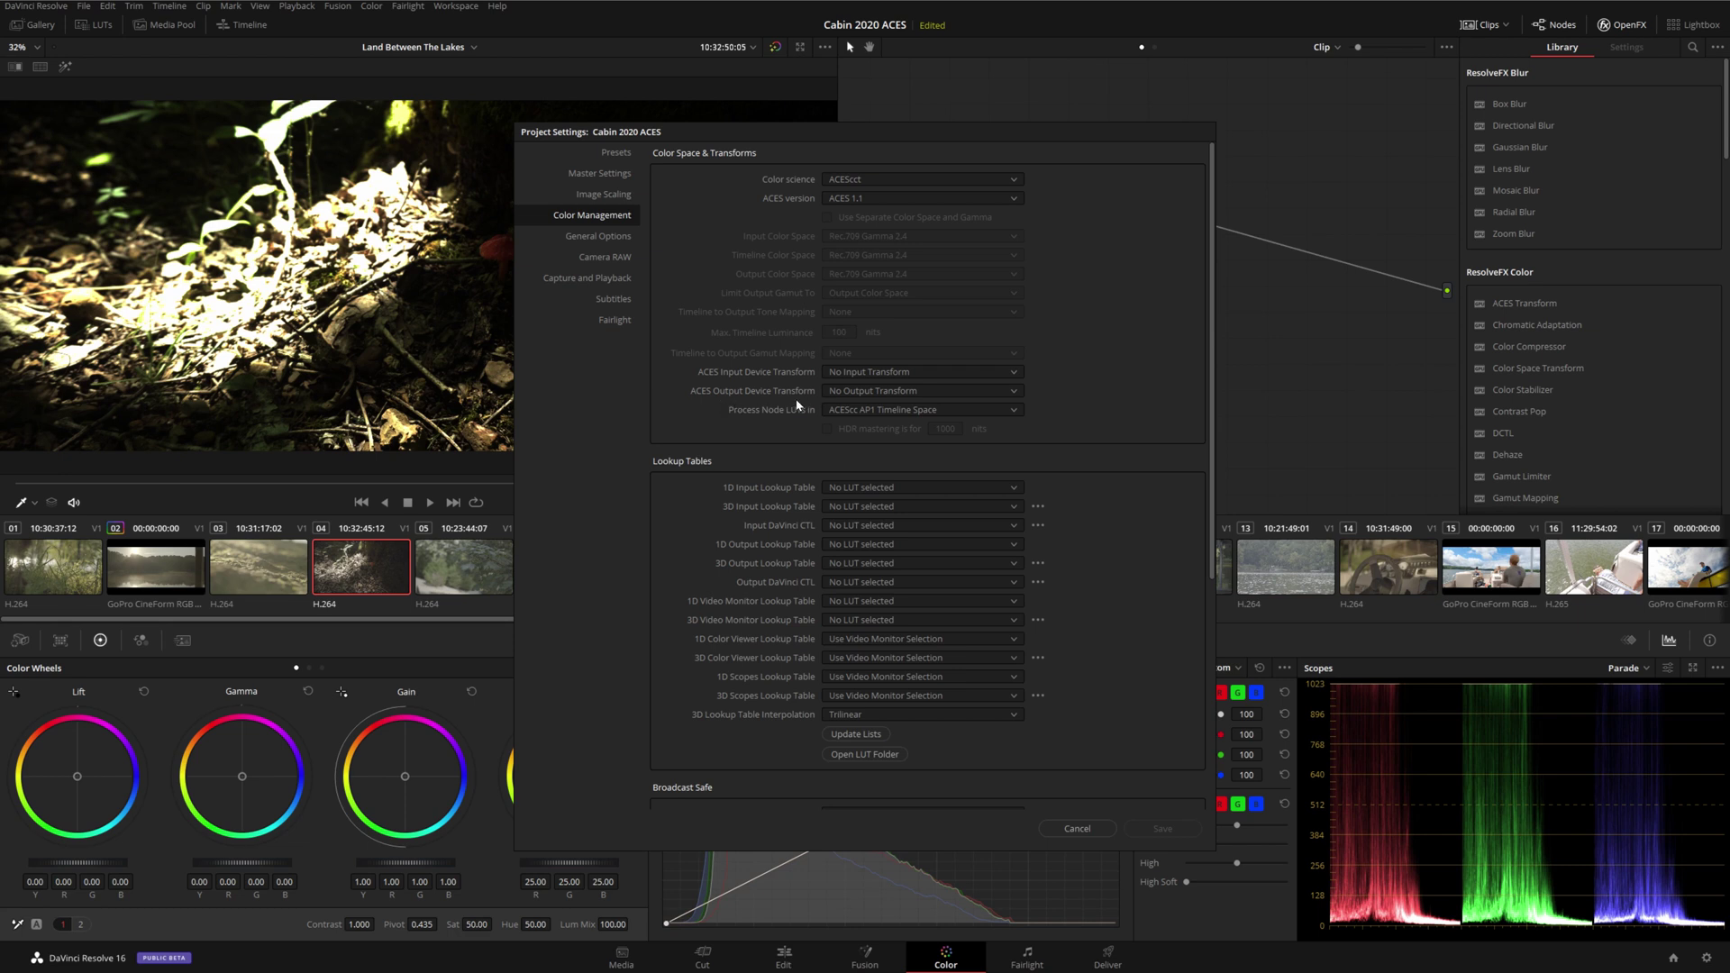
{"action": "left_click", "coordinate": [862, 394]}
{"action": "scroll", "coordinate": [906, 422], "scroll_direction": "down", "scroll_amount": 8}
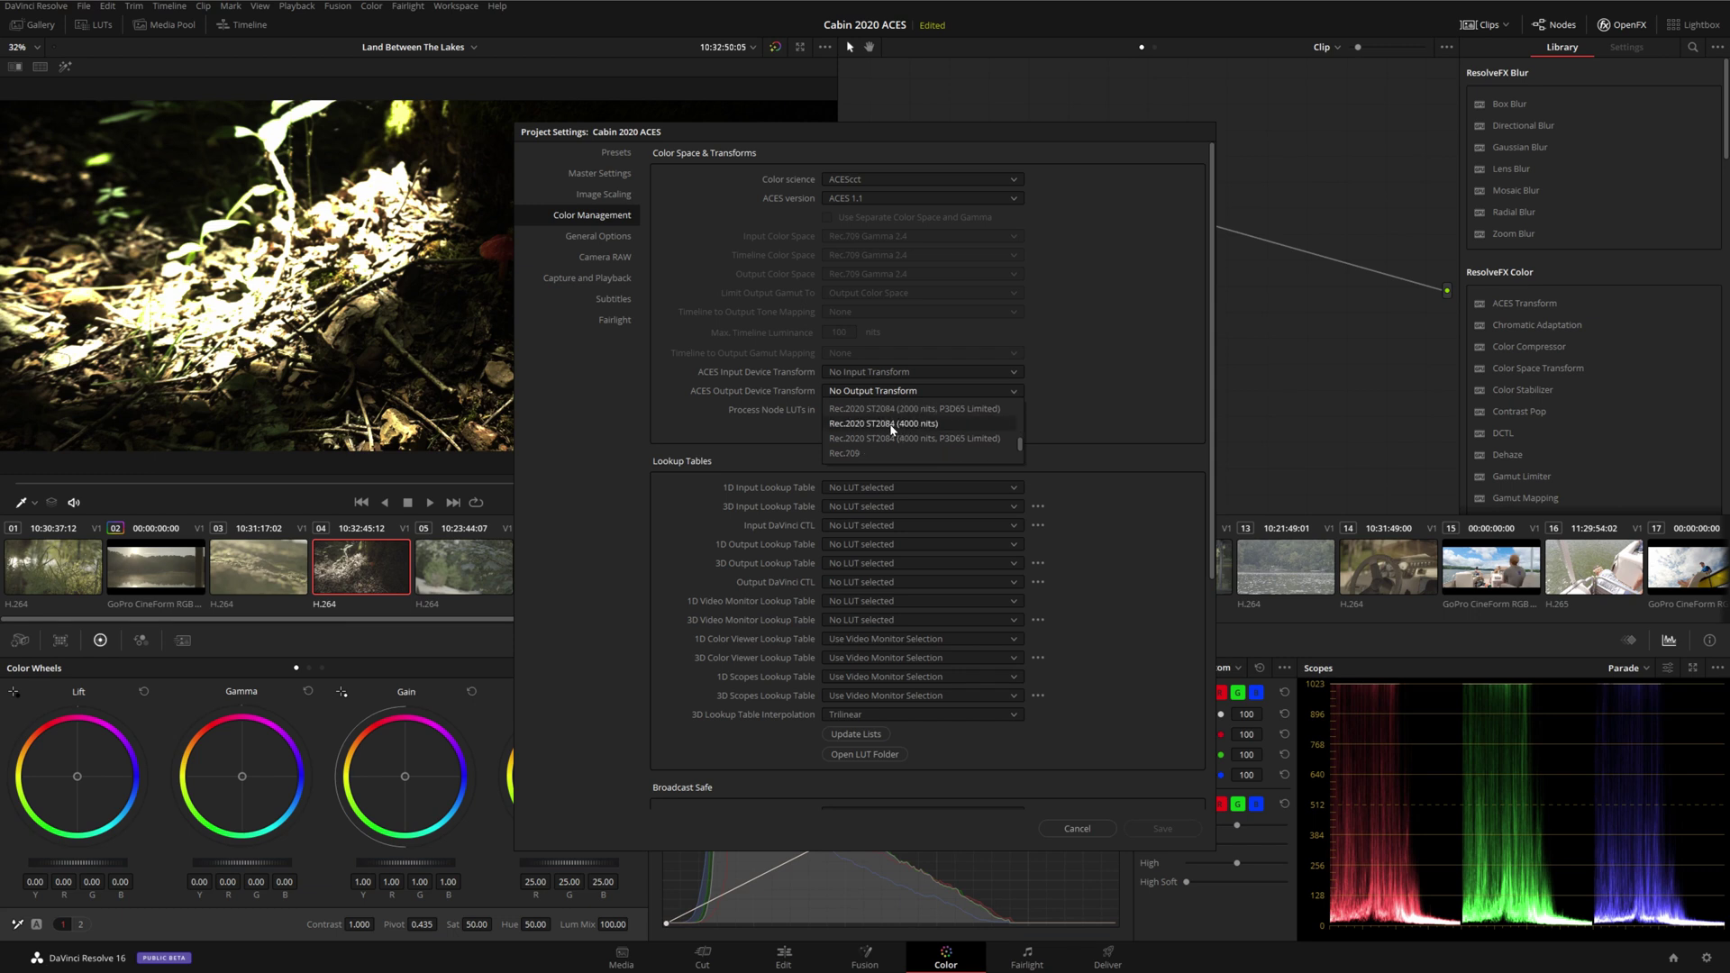
{"action": "left_click", "coordinate": [866, 408]}
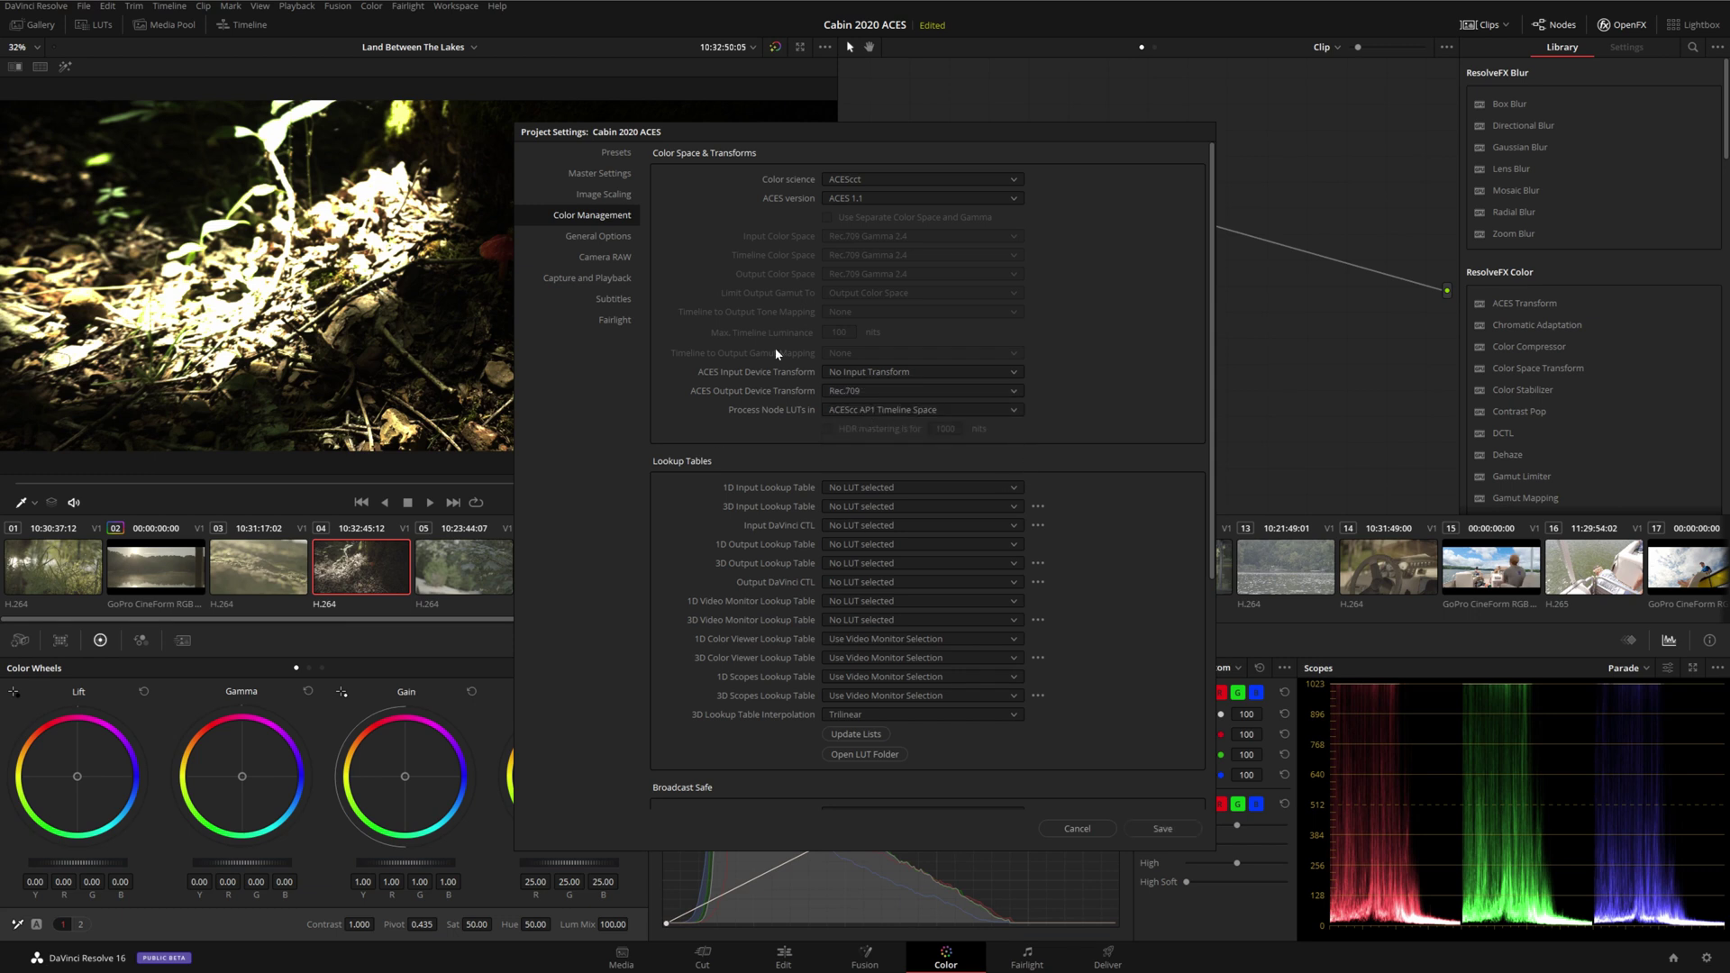
Step: Save the settings, then give clip 06 an S-curve: lower mids, brighter highlights, lifted shadows
{"action": "left_click", "coordinate": [1144, 829]}
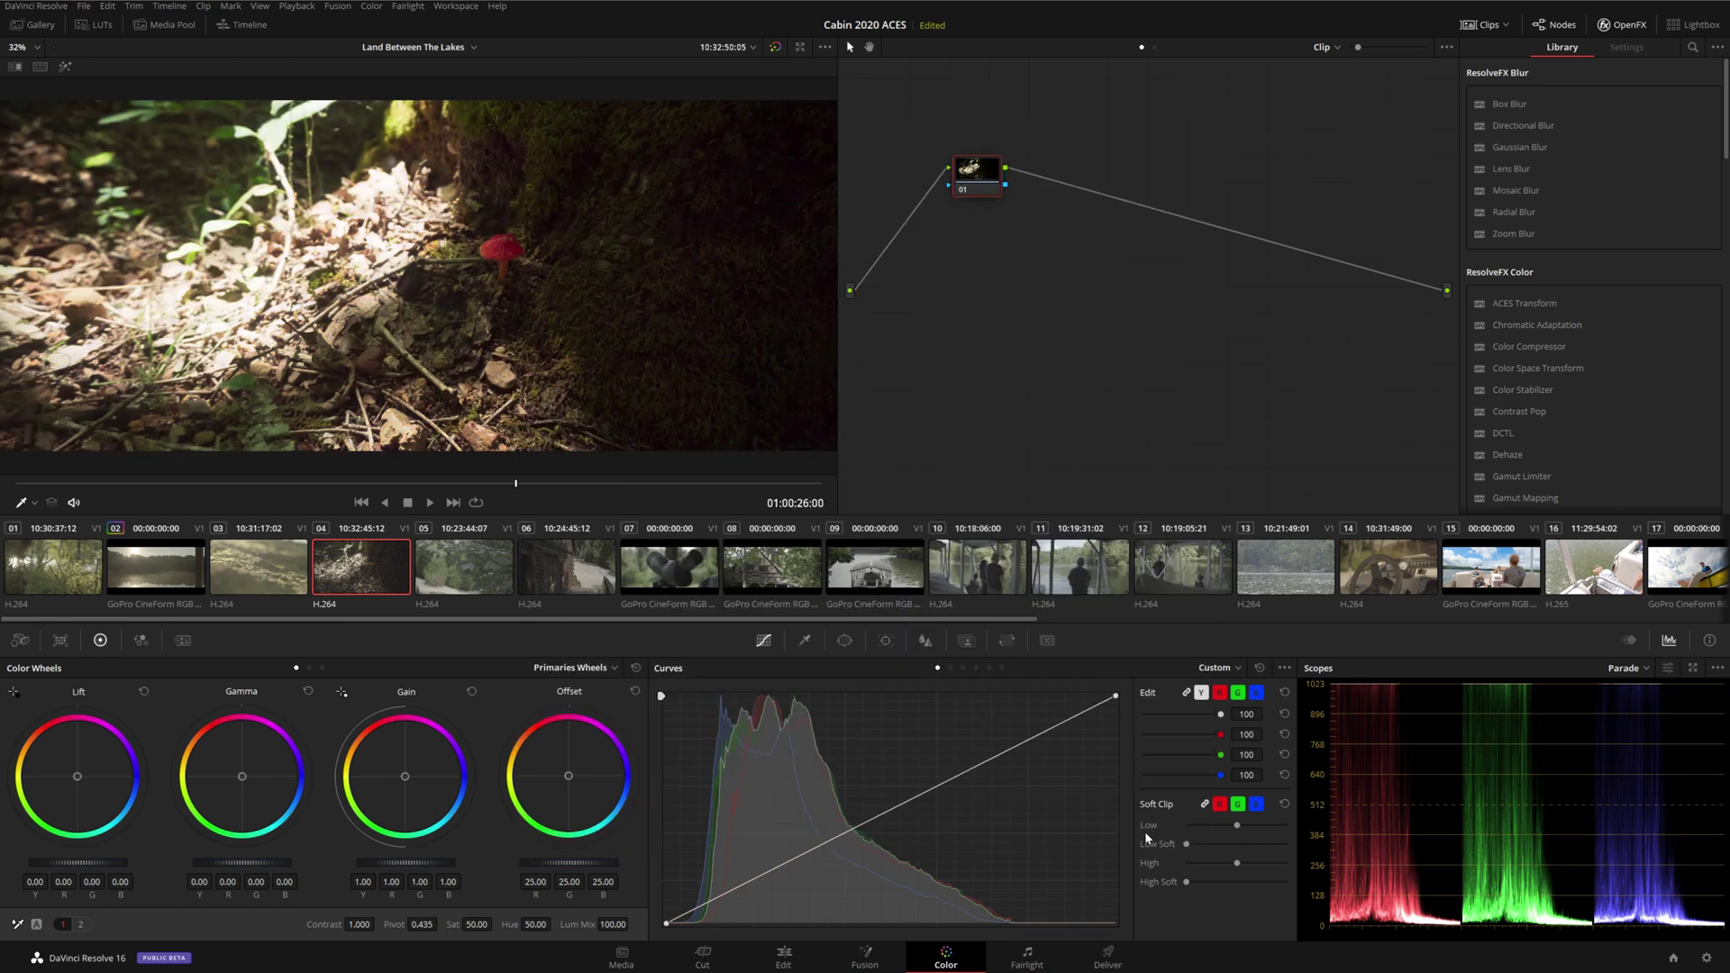
{"action": "left_click", "coordinate": [472, 566]}
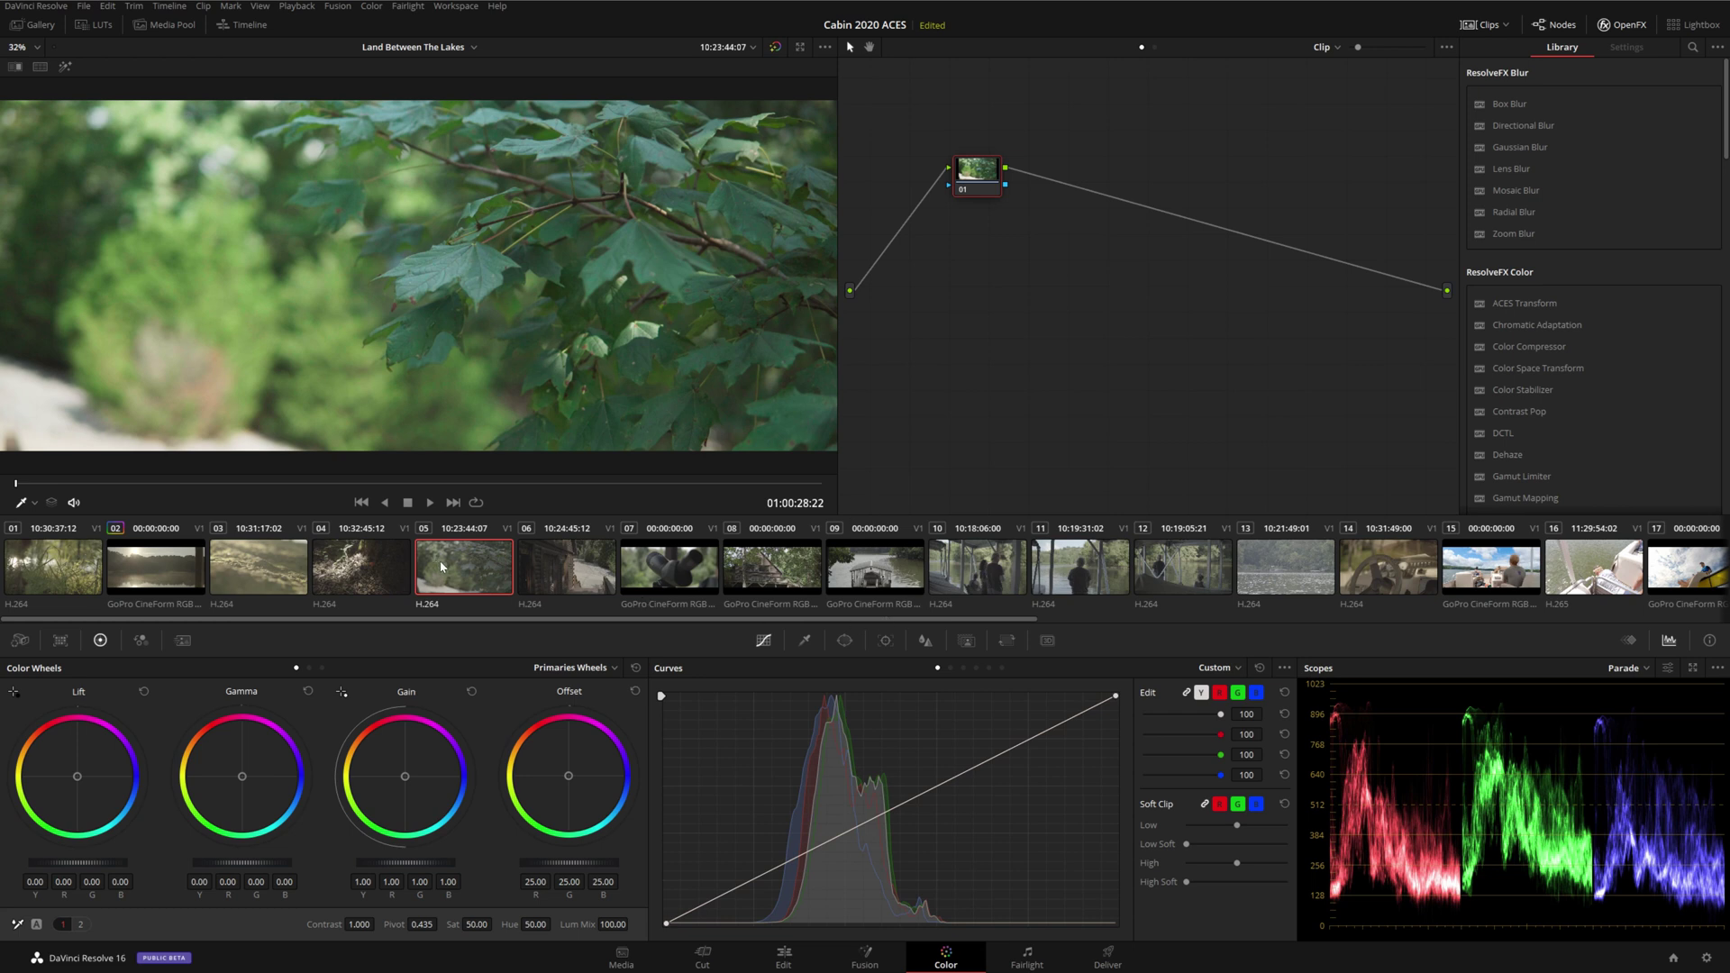
{"action": "key", "text": "Down"}
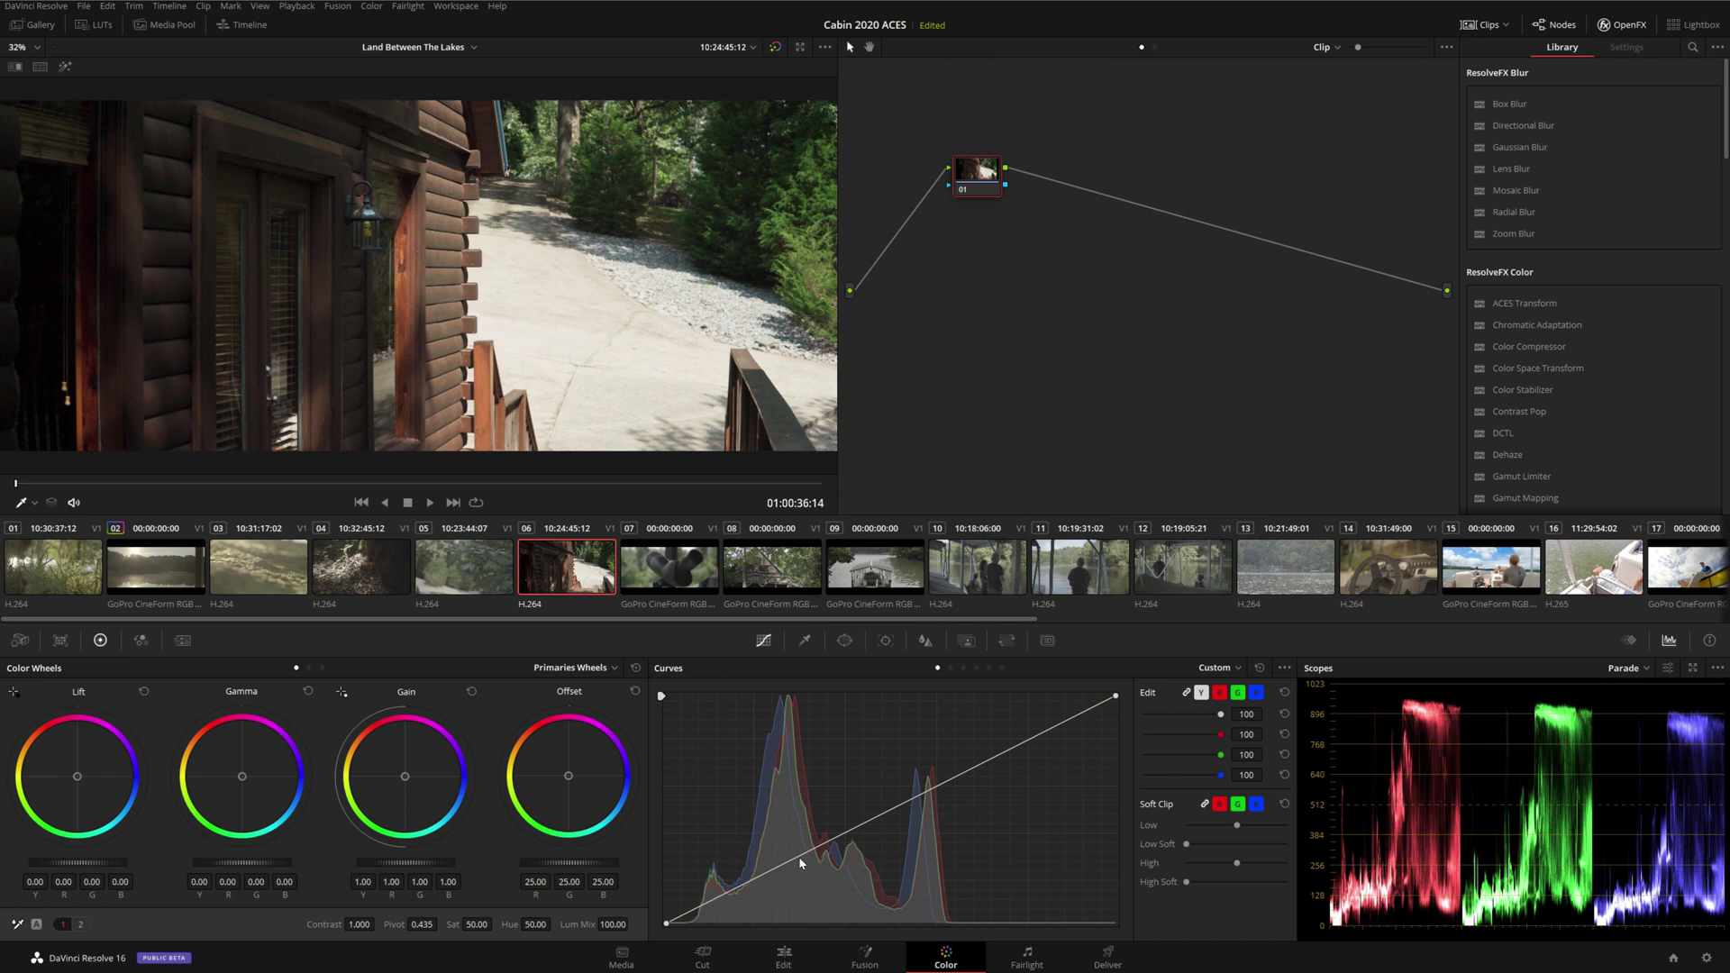
{"action": "left_click_drag", "start_coordinate": [800, 863], "coordinate": [819, 874]}
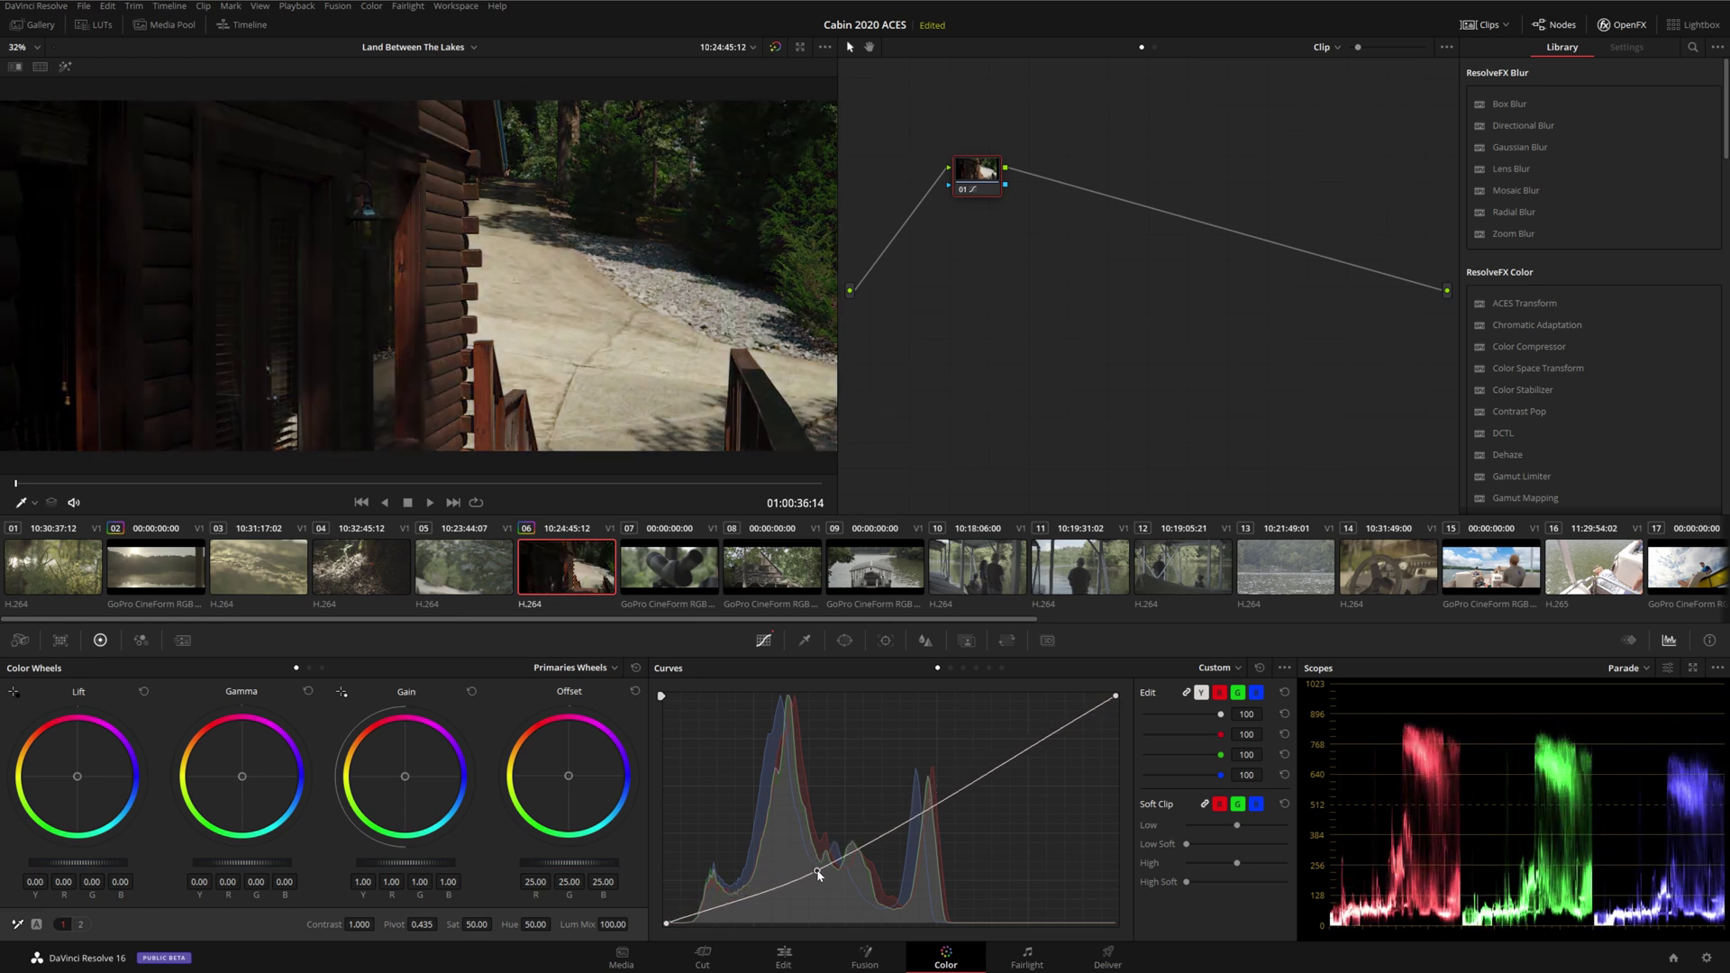
{"action": "left_click_drag", "start_coordinate": [910, 817], "coordinate": [964, 759]}
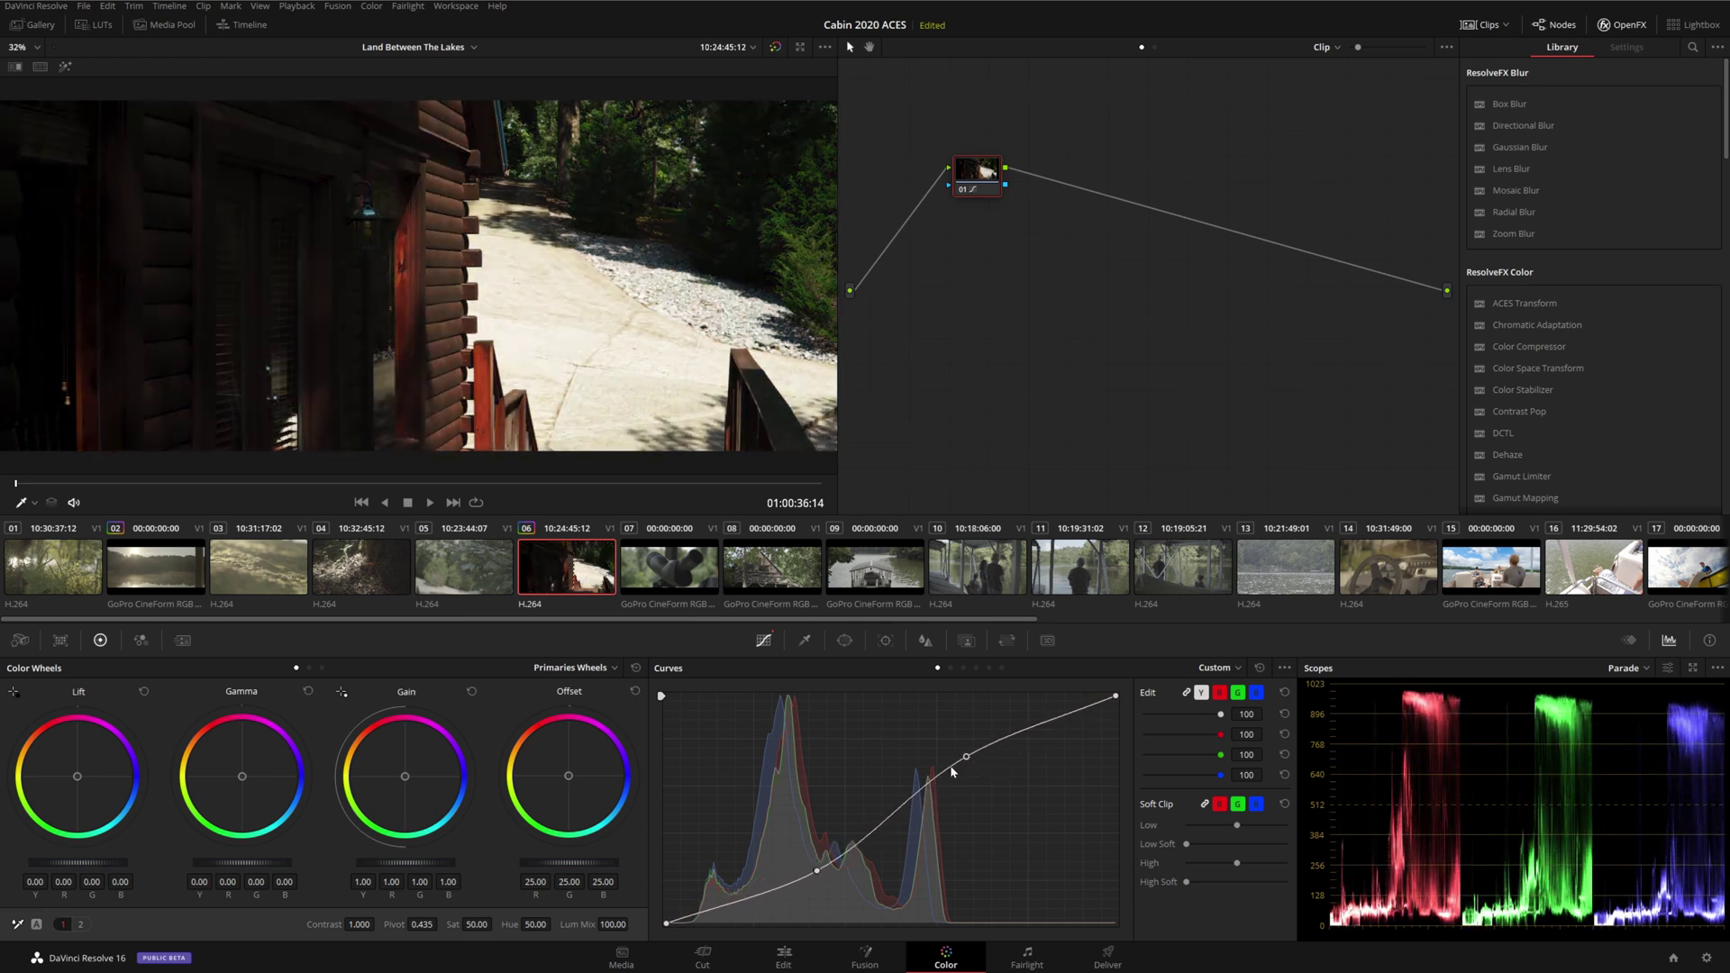
{"action": "left_click_drag", "start_coordinate": [747, 895], "coordinate": [749, 887]}
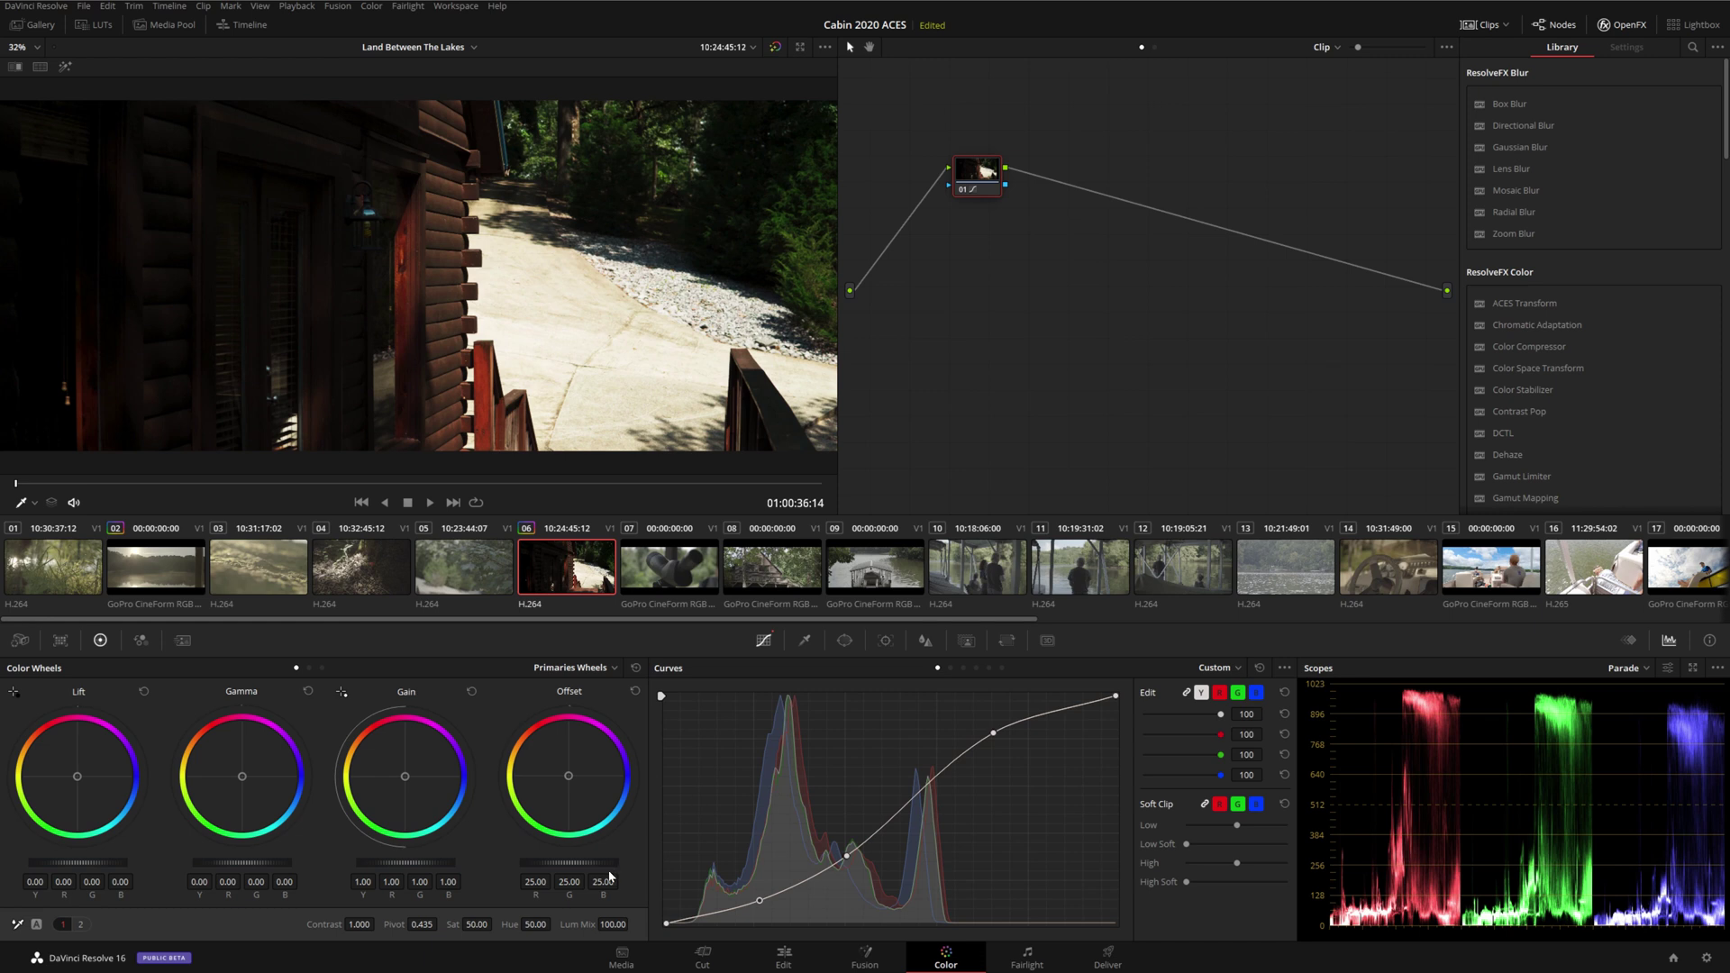
Step: Reset the node's grade to clear the S-curve and switch the colour wheels to Log mode
{"action": "right_click", "coordinate": [973, 185]}
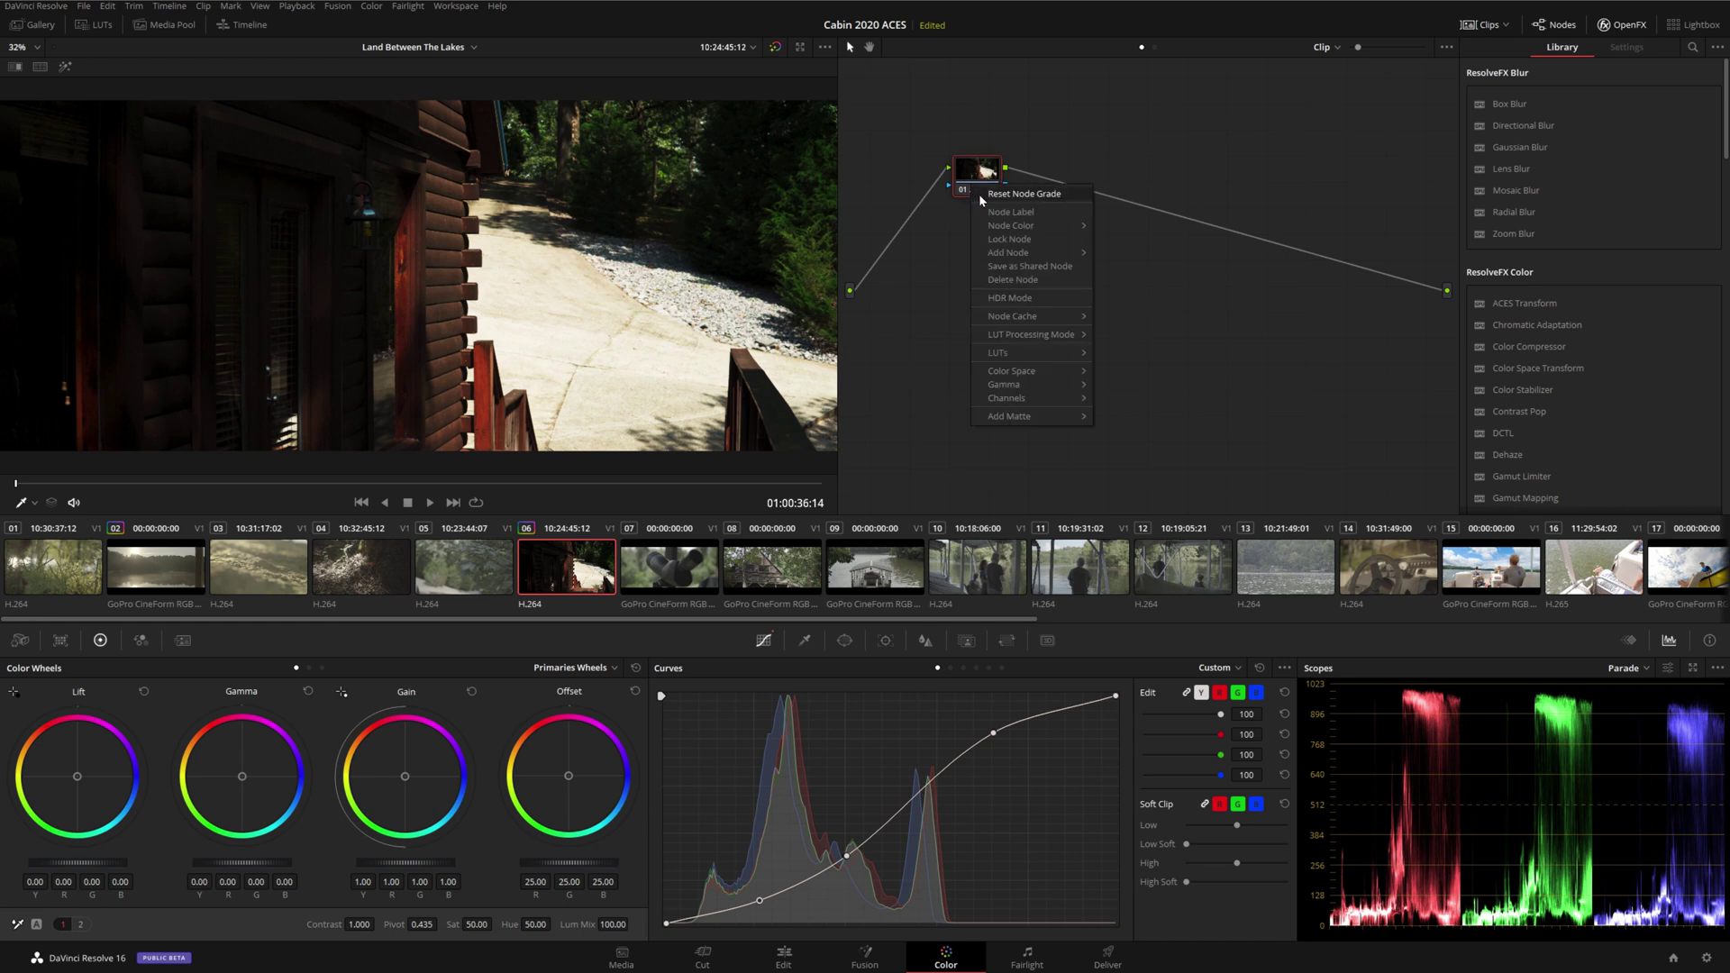
{"action": "left_click", "coordinate": [1000, 289]}
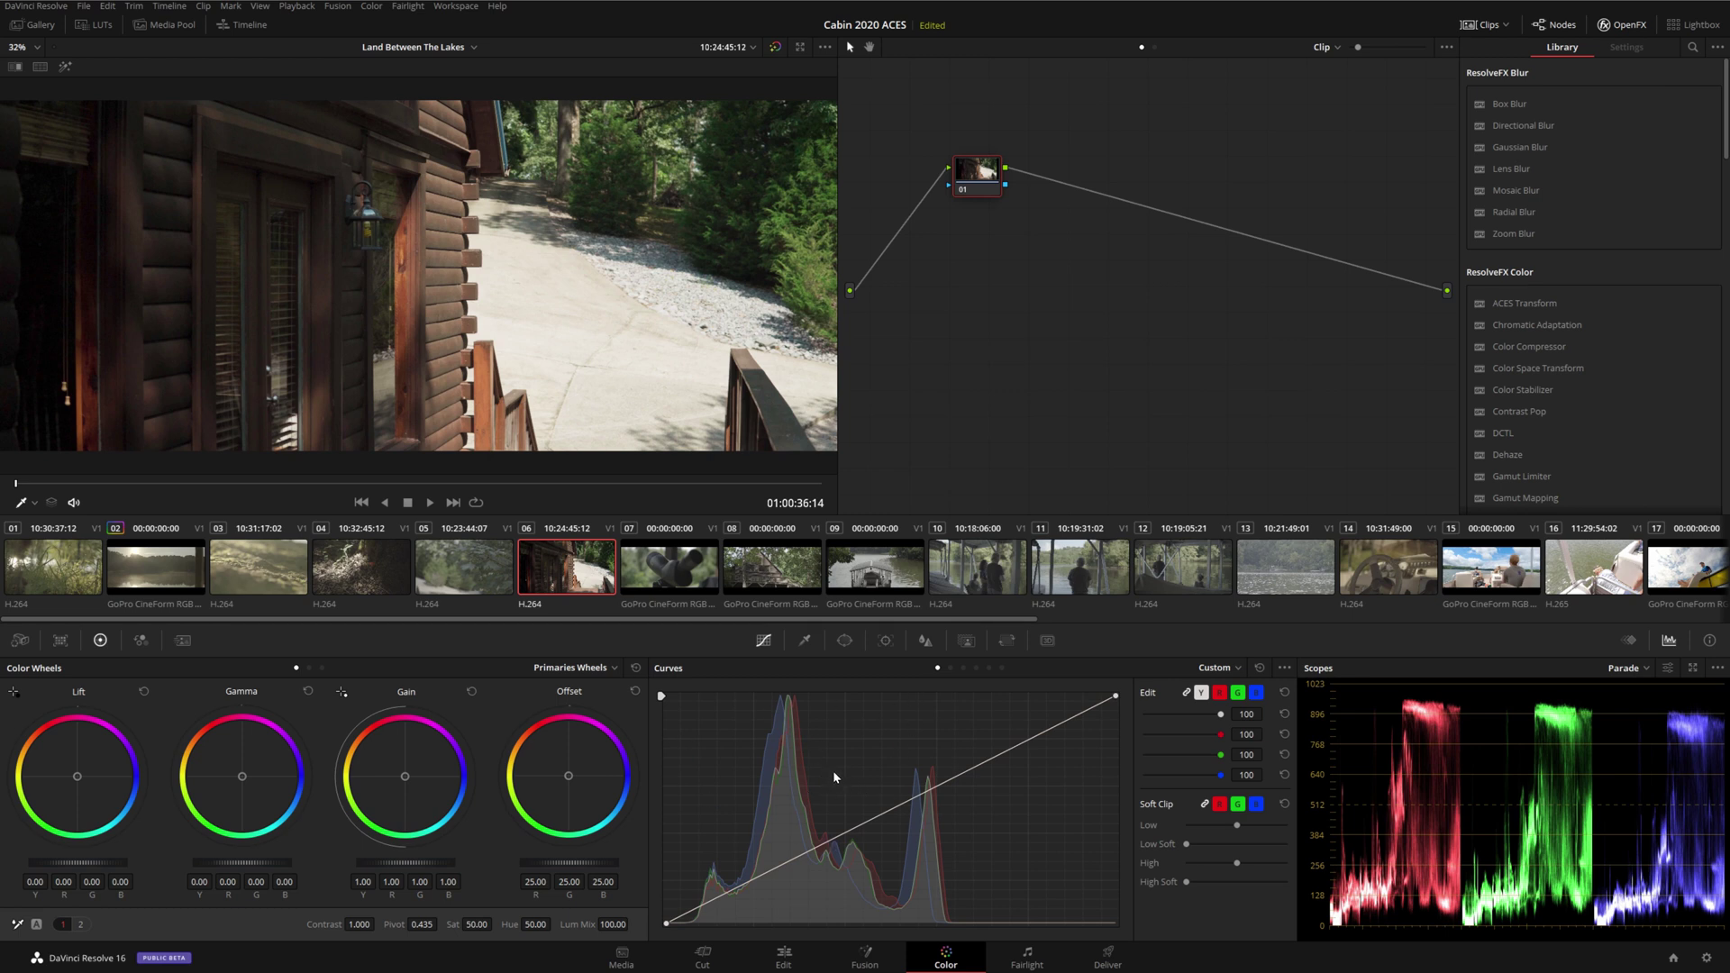
{"action": "left_click", "coordinate": [585, 673]}
{"action": "left_click", "coordinate": [559, 715]}
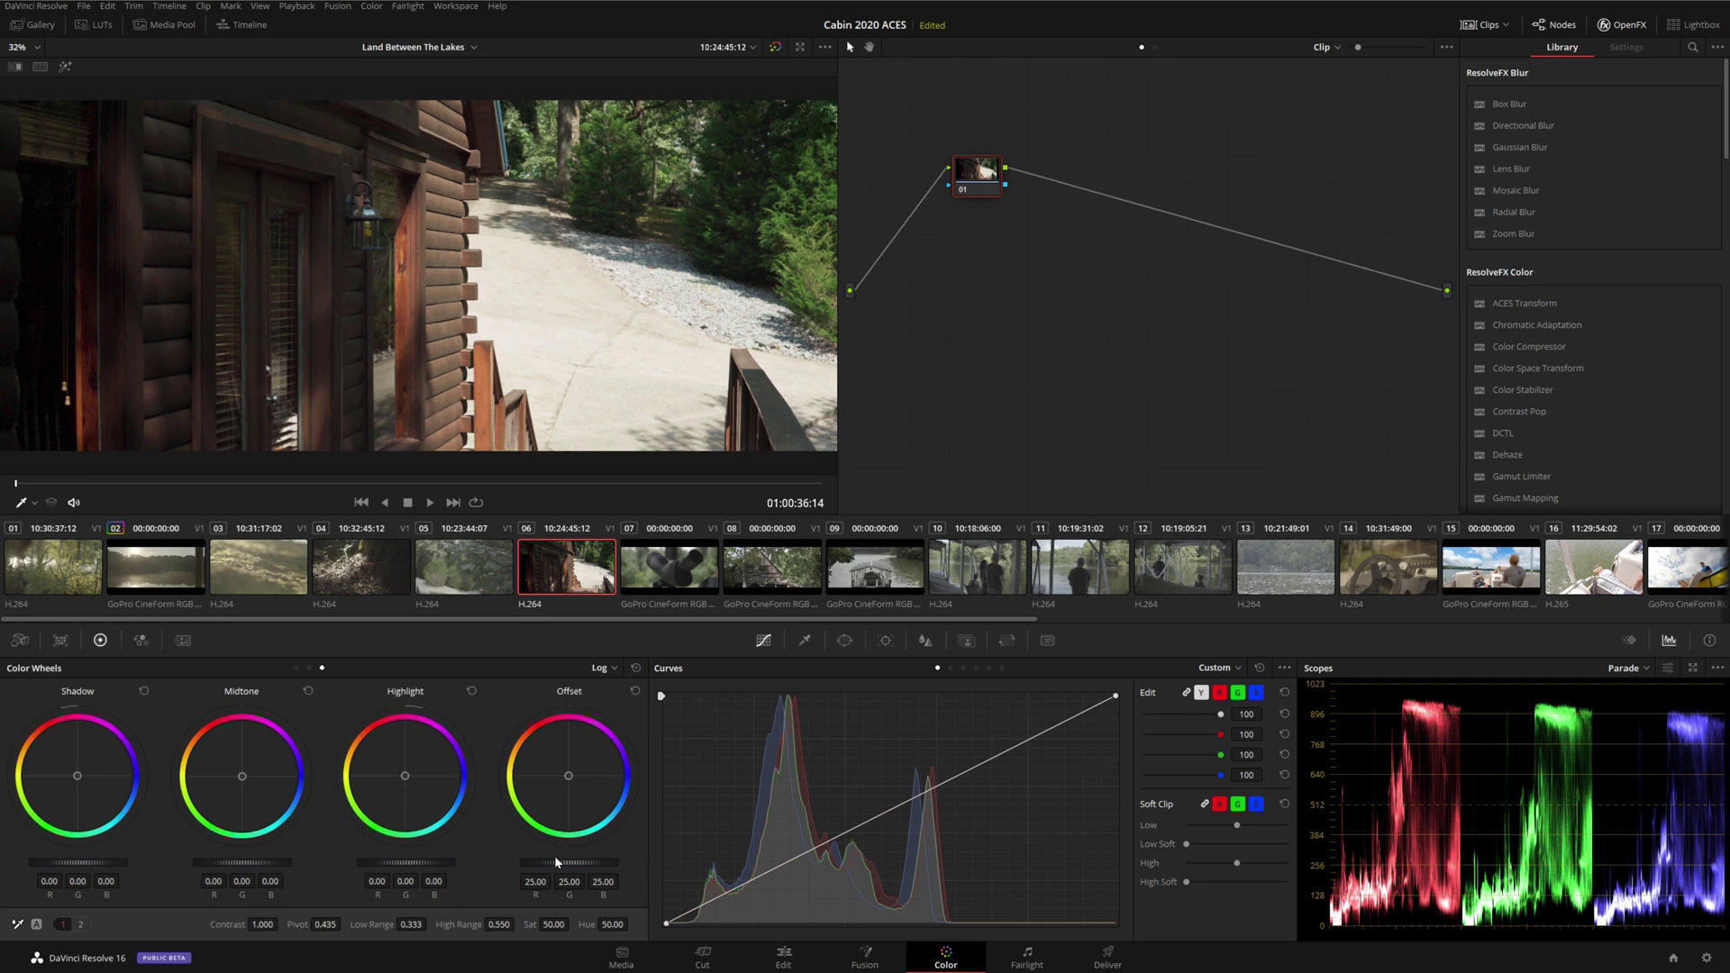
Step: Adjust the Log wheels: Offset to 21.20, slightly darker midtones and lifted shadows
{"action": "mouse_move", "coordinate": [581, 873]}
{"action": "left_mouse_down"}
{"action": "mouse_move", "coordinate": [518, 873]}
{"action": "mouse_move", "coordinate": [551, 873]}
{"action": "left_mouse_up"}
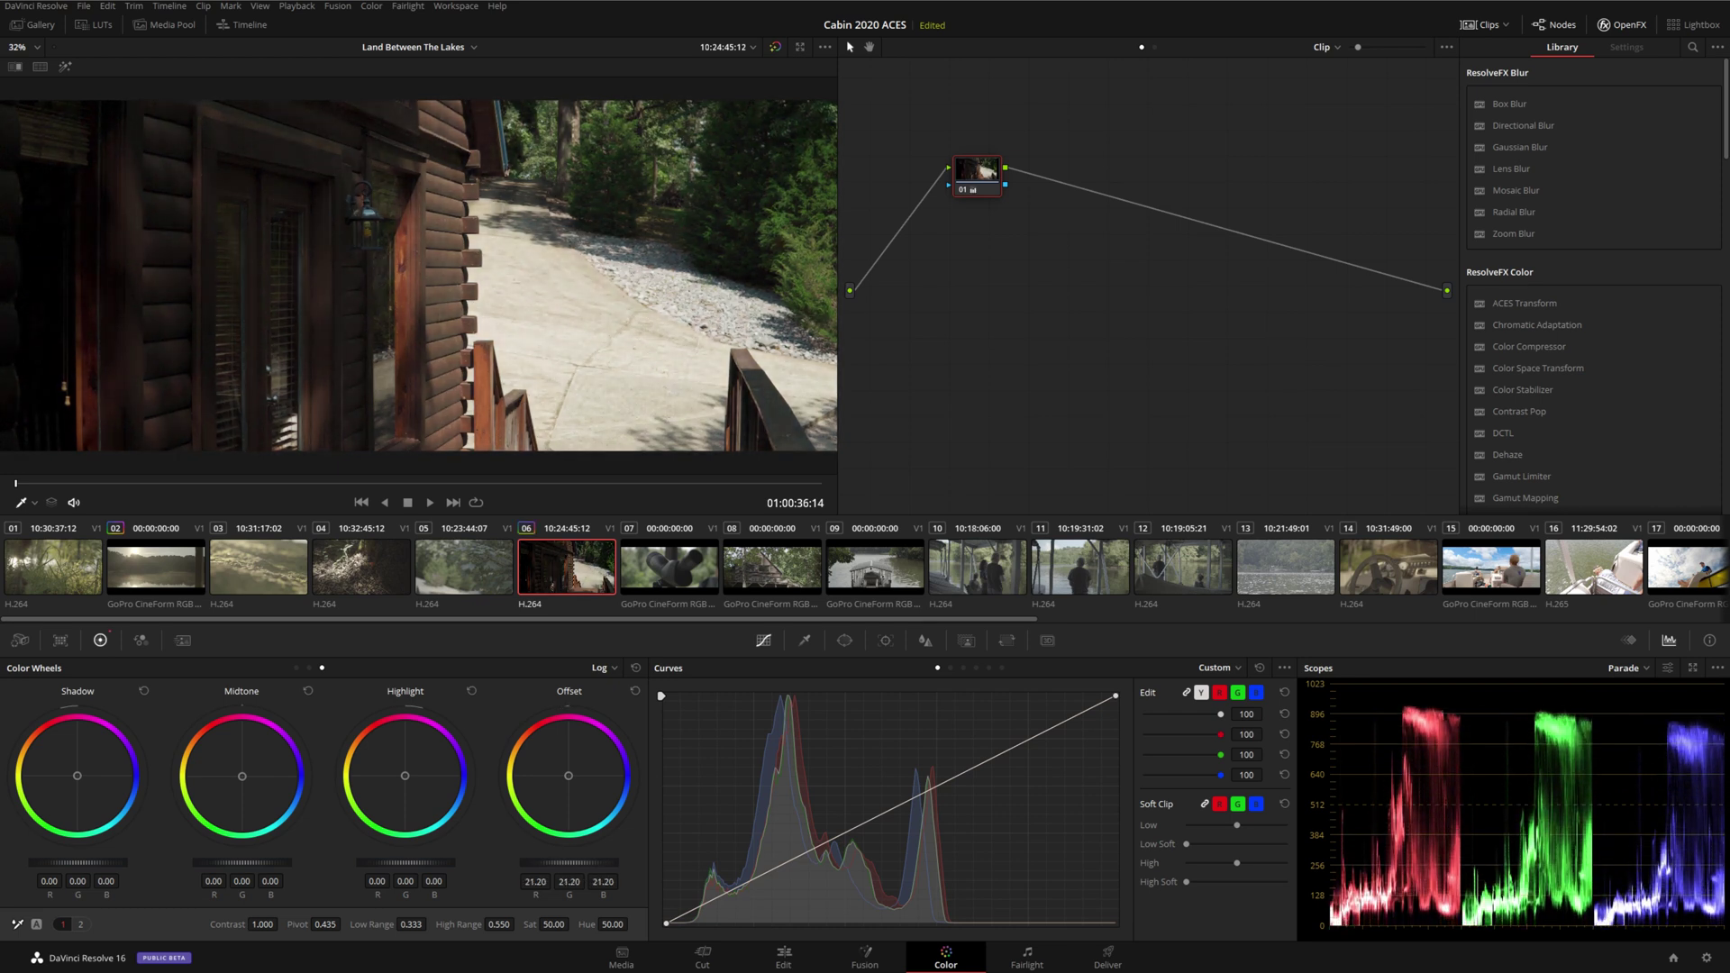
{"action": "mouse_move", "coordinate": [406, 862]}
{"action": "left_mouse_down"}
{"action": "mouse_move", "coordinate": [389, 862]}
{"action": "mouse_move", "coordinate": [416, 862]}
{"action": "left_mouse_up"}
{"action": "mouse_move", "coordinate": [242, 868]}
{"action": "left_mouse_down"}
{"action": "mouse_move", "coordinate": [225, 868]}
{"action": "mouse_move", "coordinate": [274, 869]}
{"action": "left_mouse_up"}
{"action": "left_click_drag", "start_coordinate": [109, 871], "coordinate": [118, 871]}
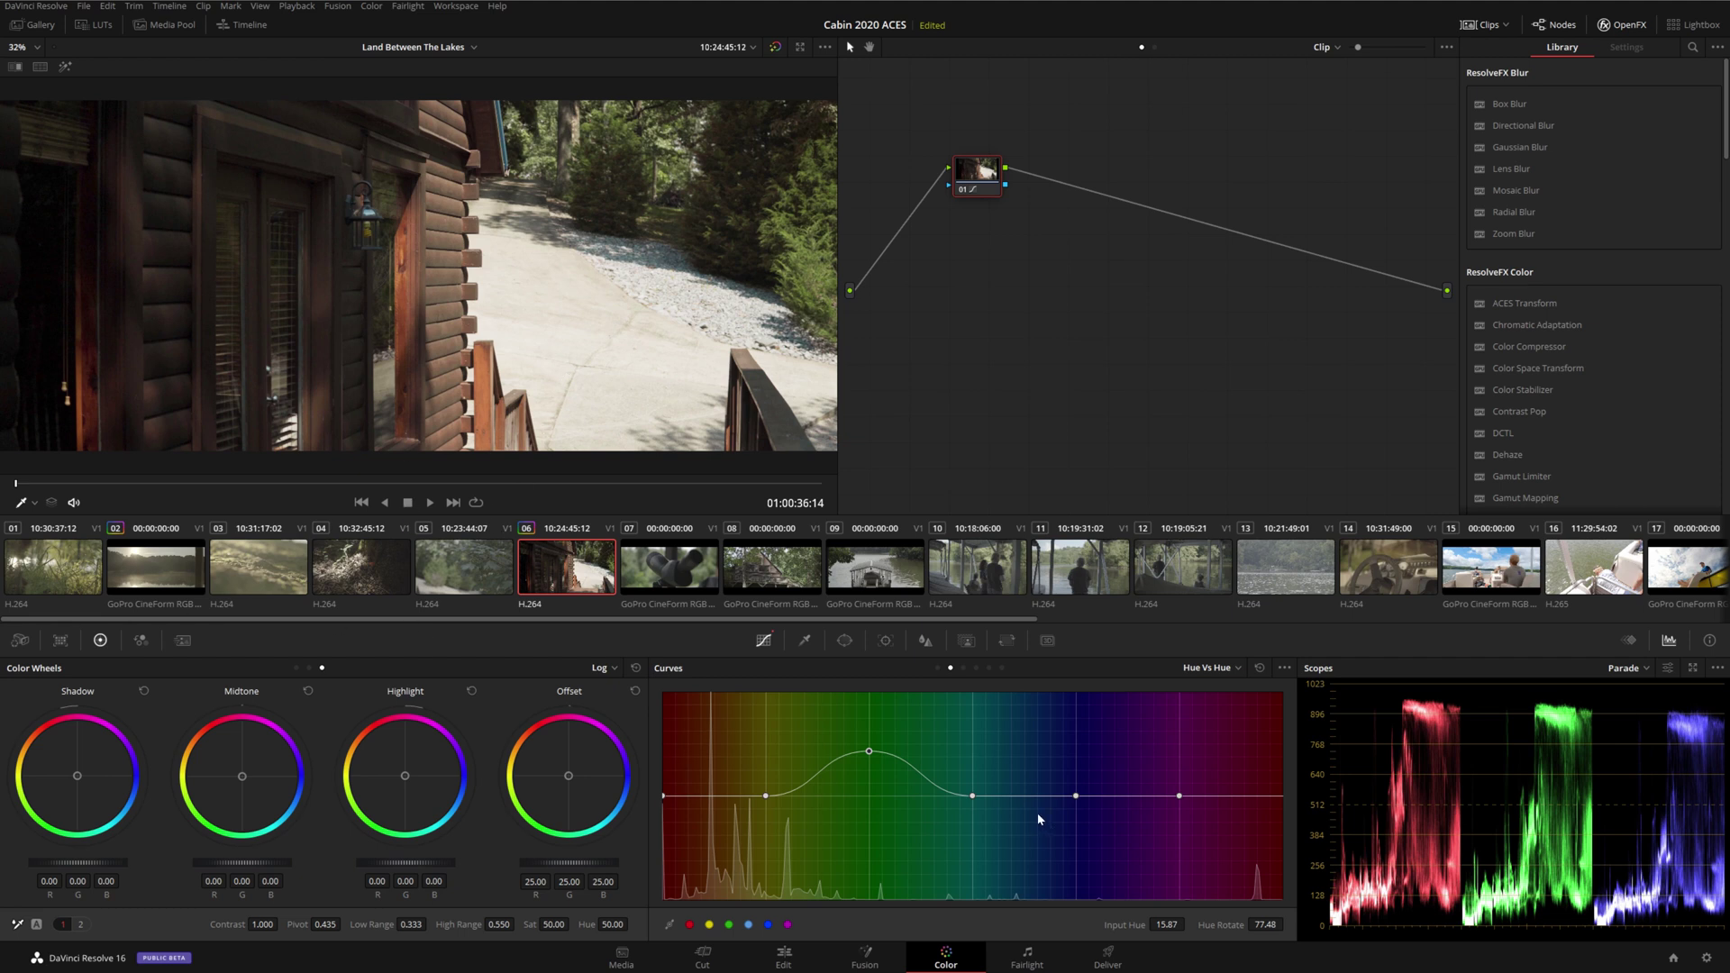
{"action": "left_click", "coordinate": [82, 7]}
Step: Change the ACES Output Device Transform to Rec.2020 ST2084 (1000 nits) and save the settings
{"action": "left_click", "coordinate": [139, 290]}
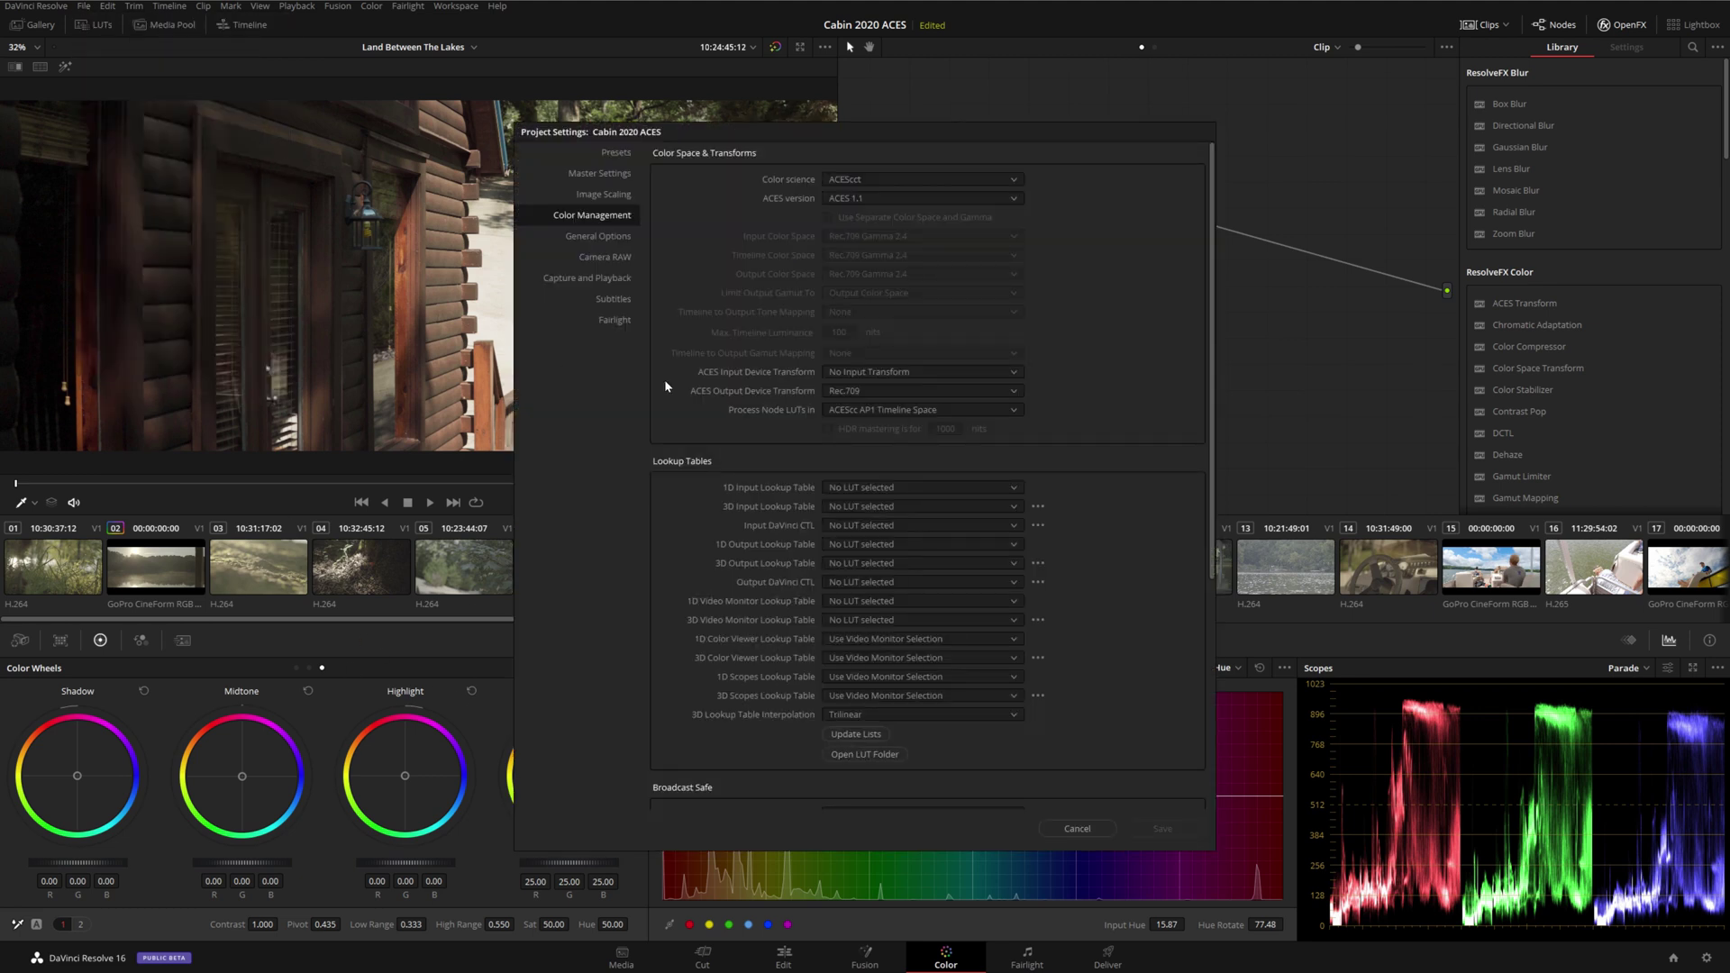
{"action": "left_click", "coordinate": [857, 394]}
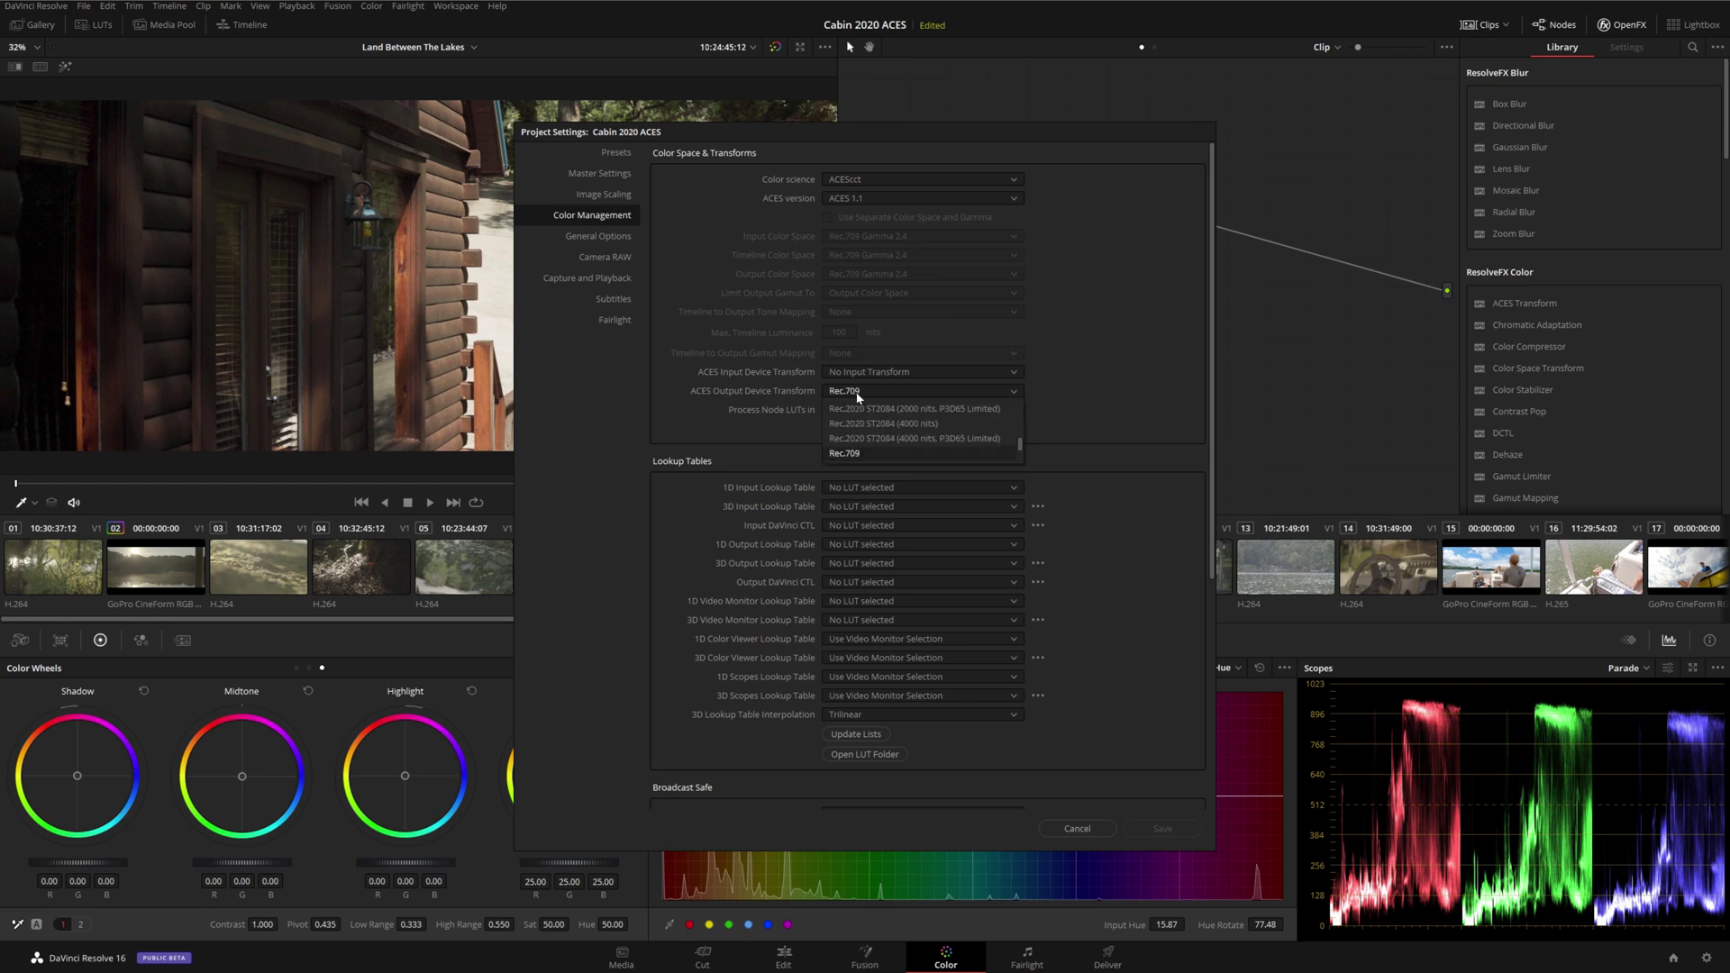
{"action": "scroll", "coordinate": [953, 425], "scroll_direction": "up", "scroll_amount": 3}
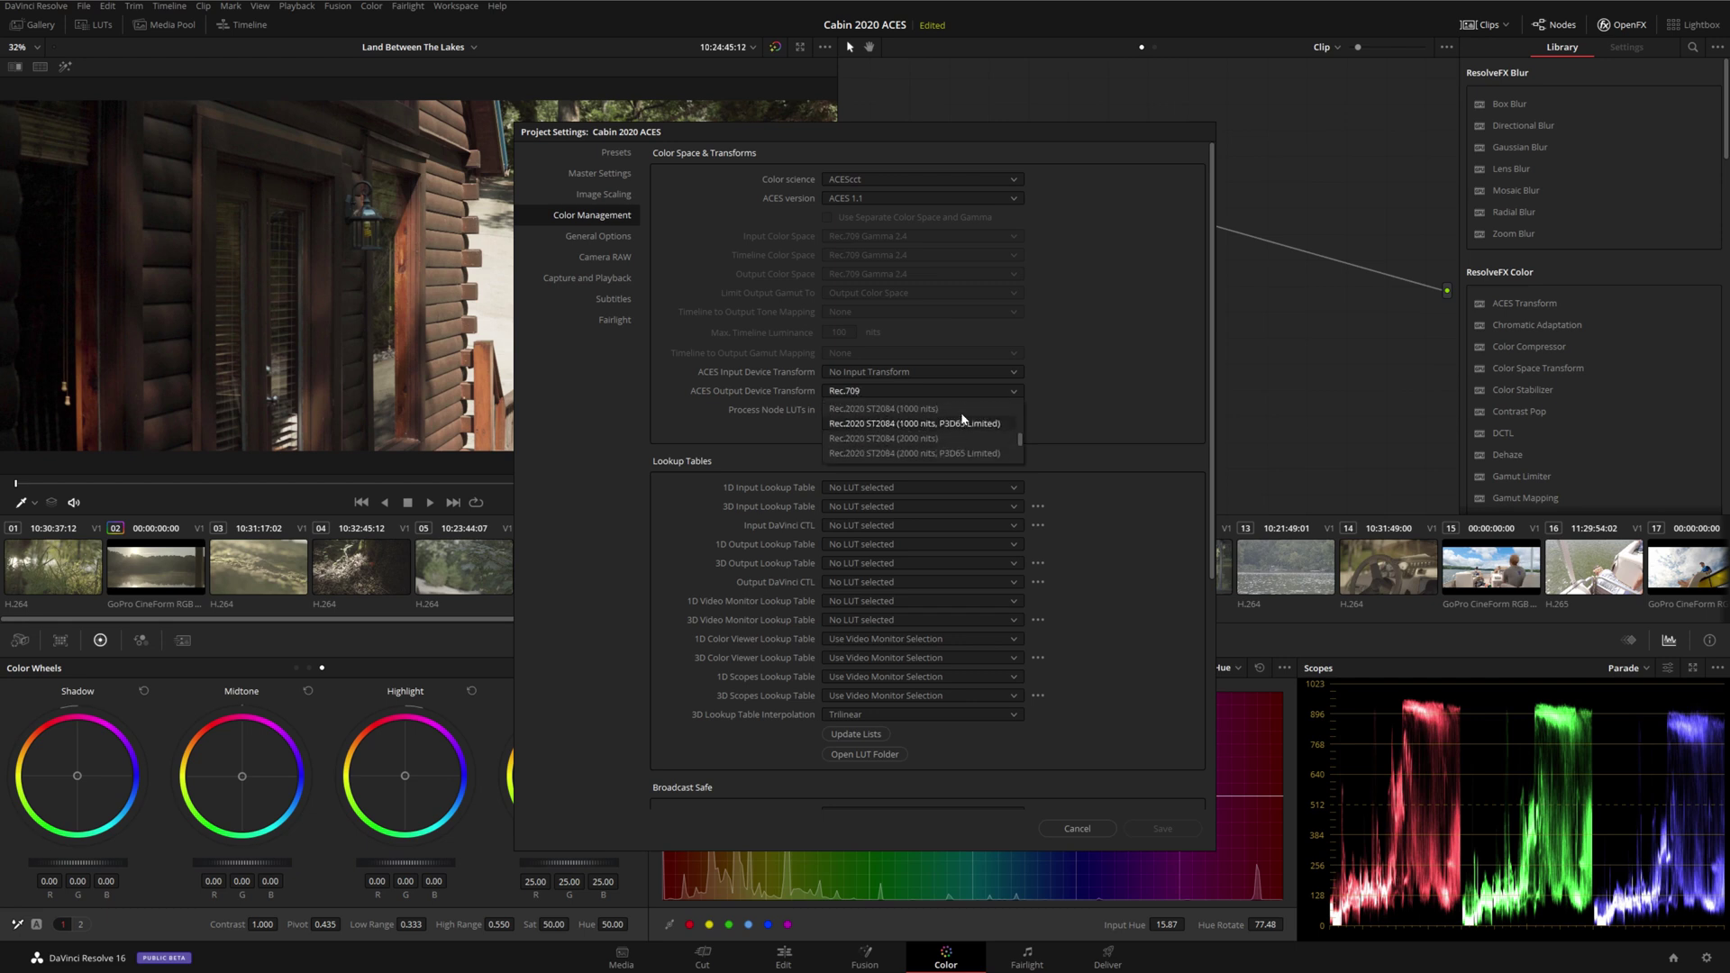
{"action": "left_click", "coordinate": [907, 410]}
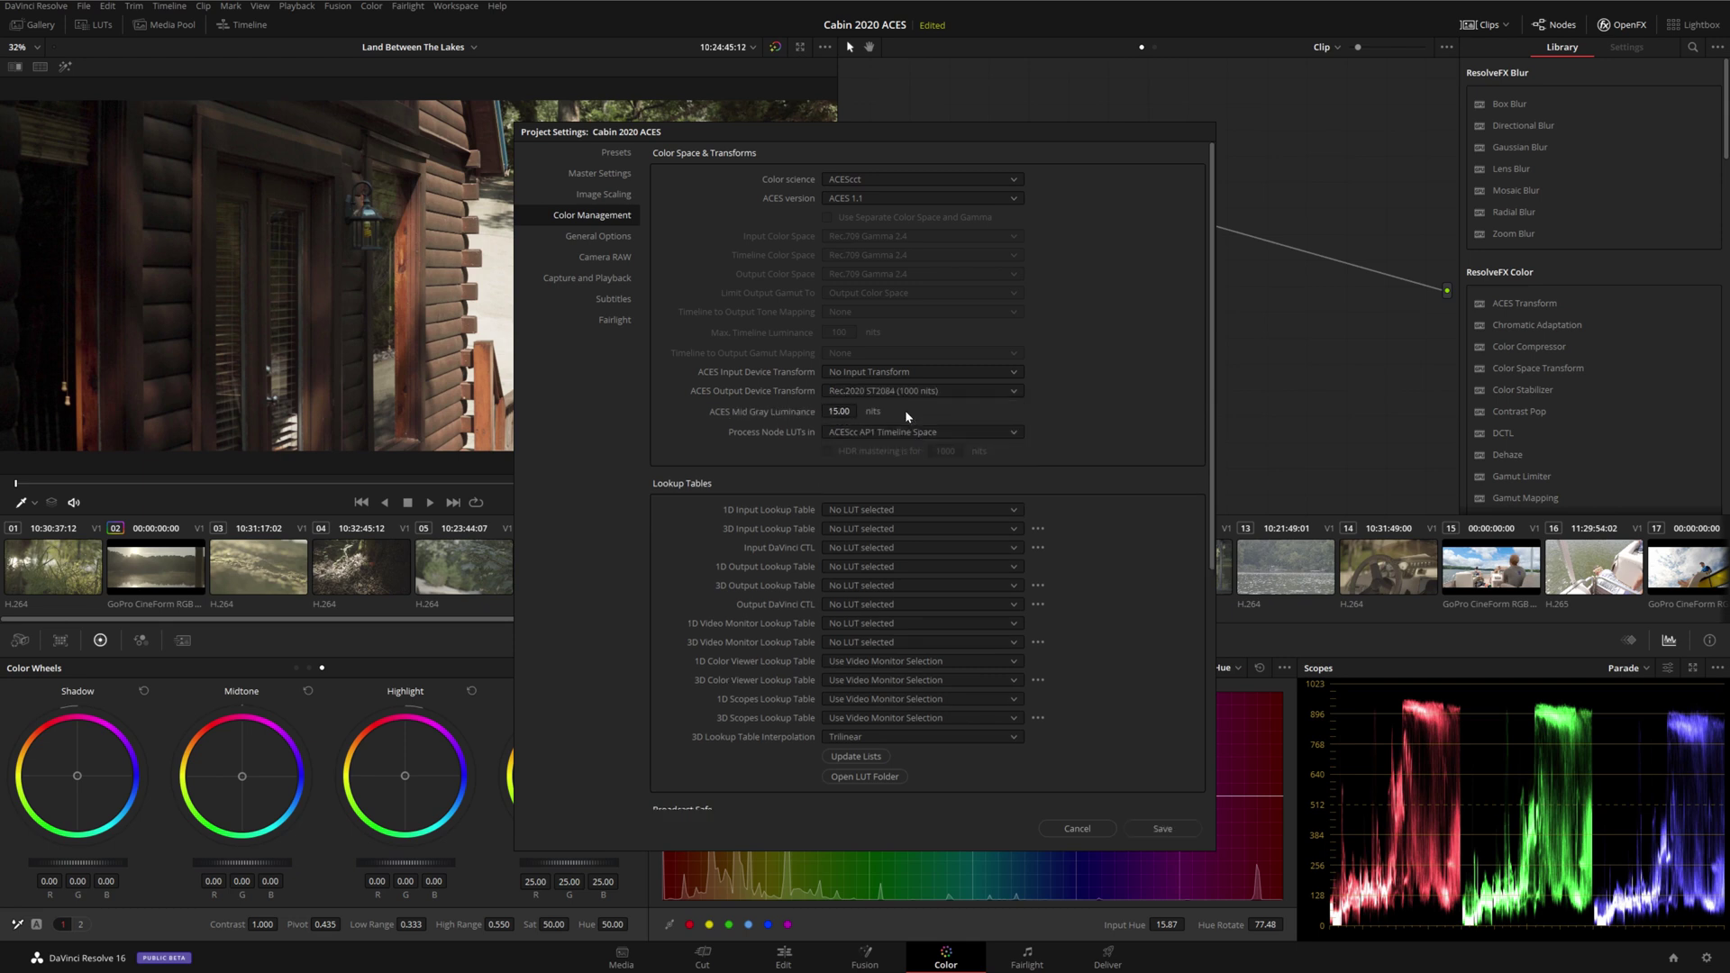
{"action": "left_click", "coordinate": [1156, 831]}
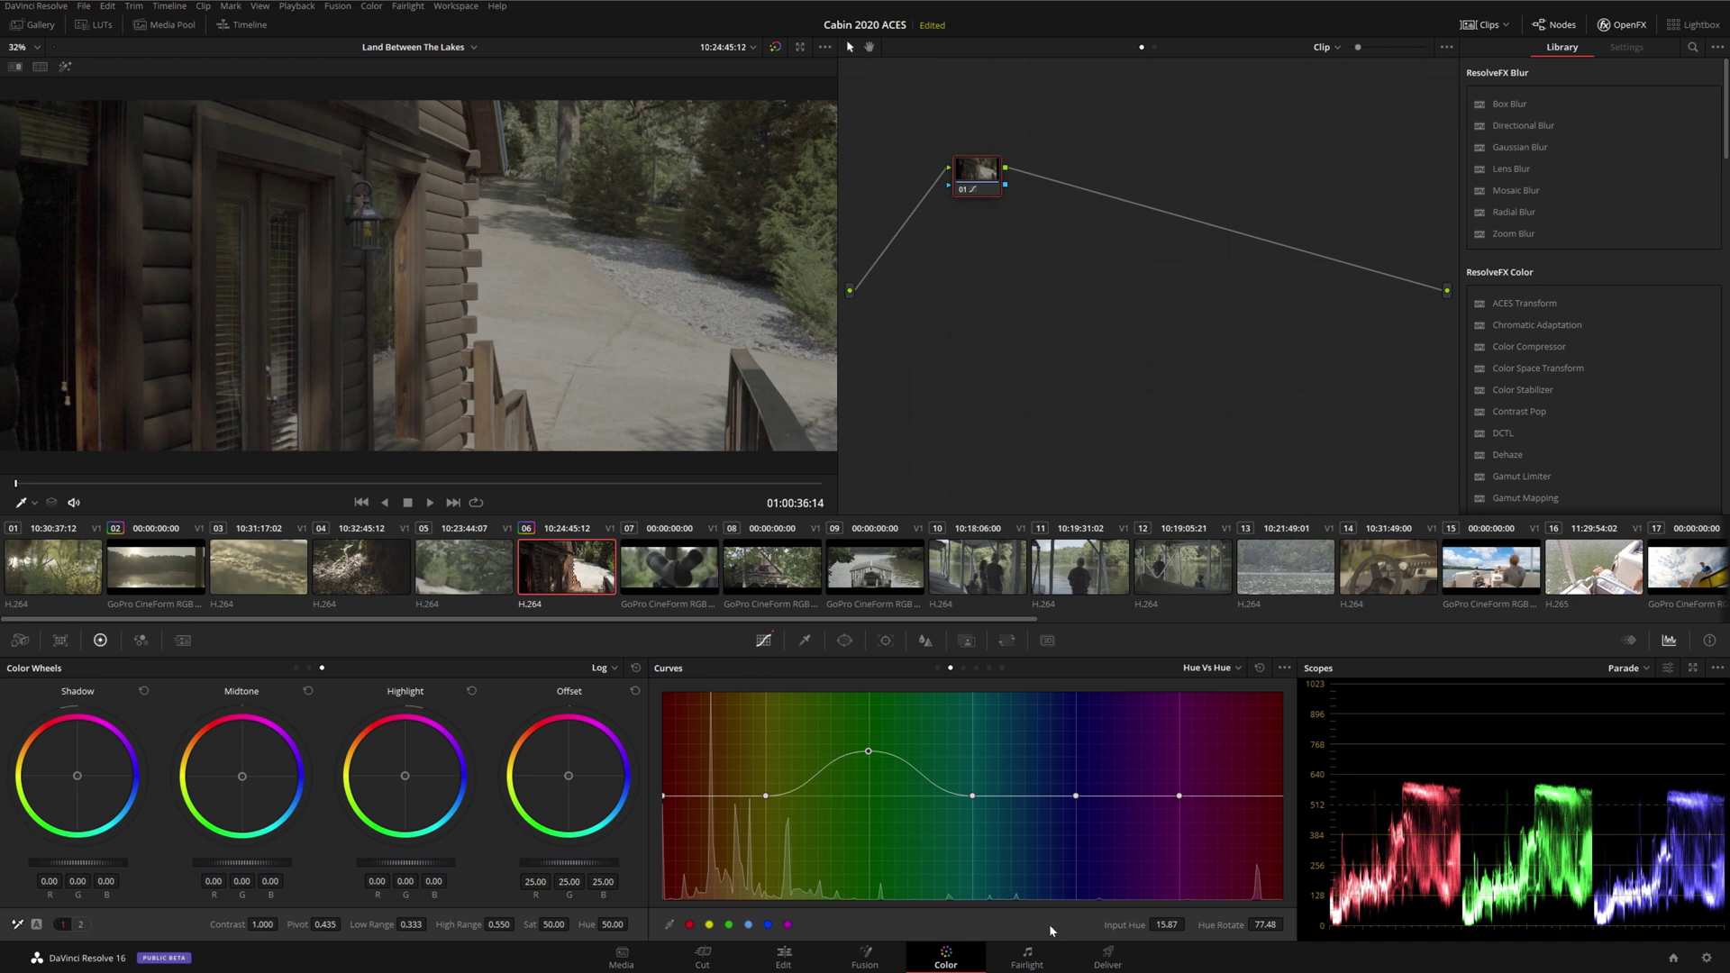
Step: On the Deliver page, set the render to QuickTime format, DNxHR codec, HQX 10-bit type
{"action": "left_click", "coordinate": [1107, 957]}
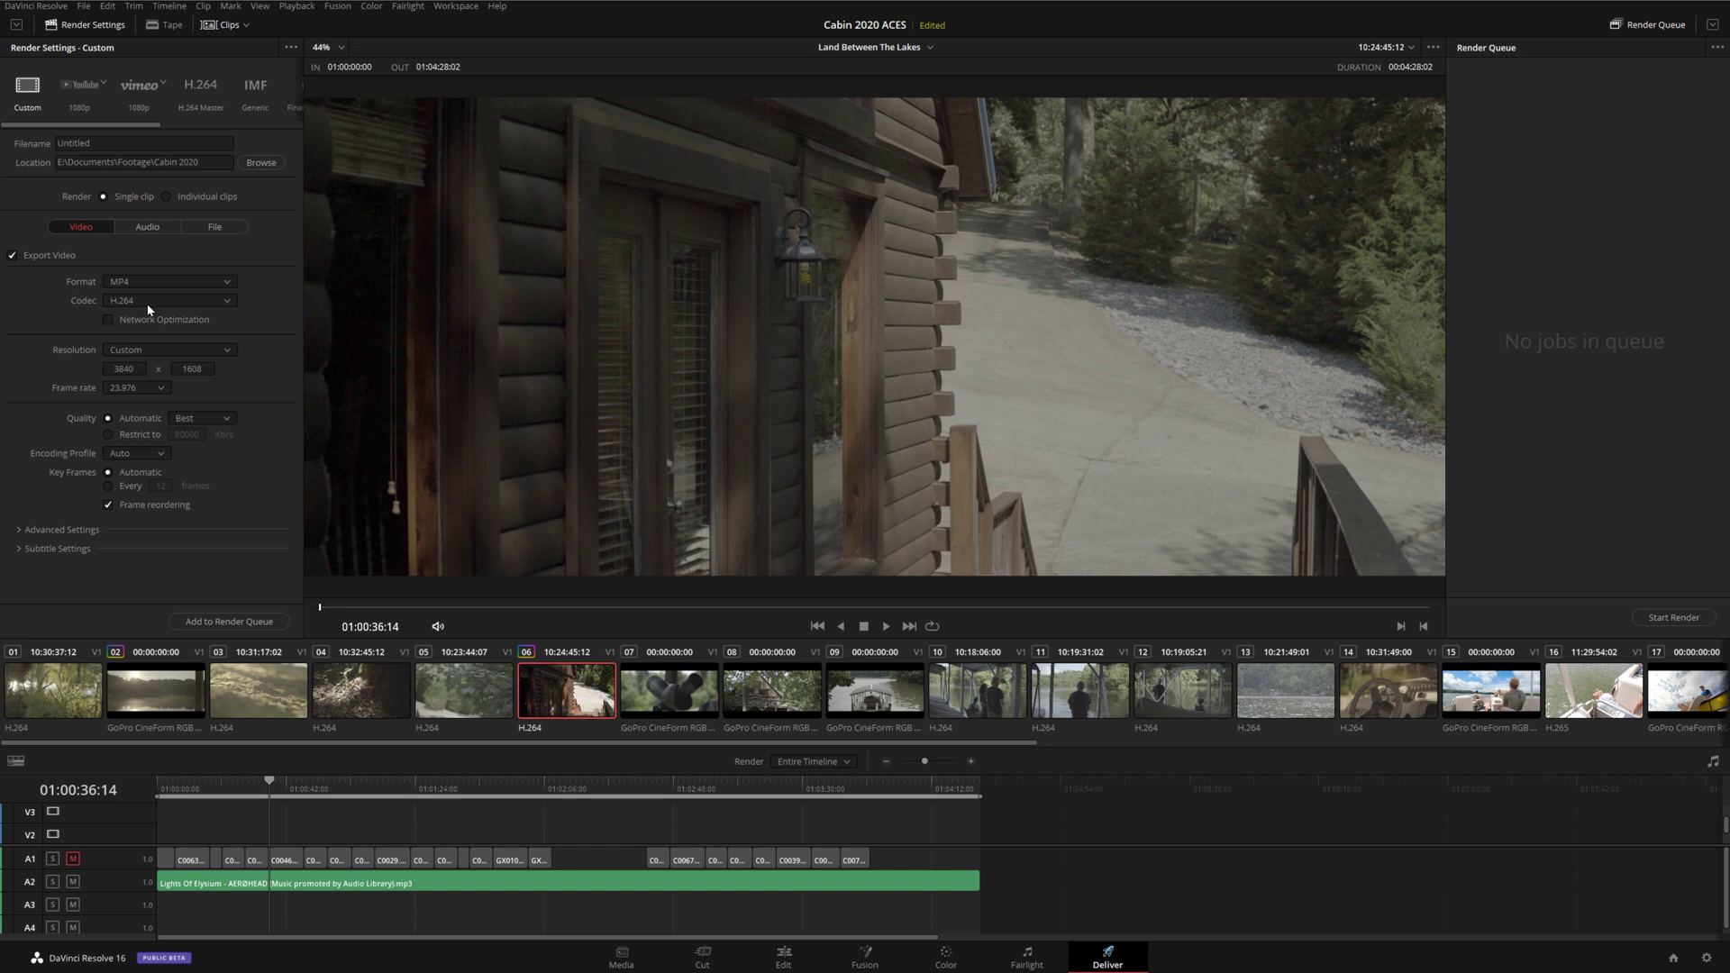
{"action": "left_click", "coordinate": [135, 282]}
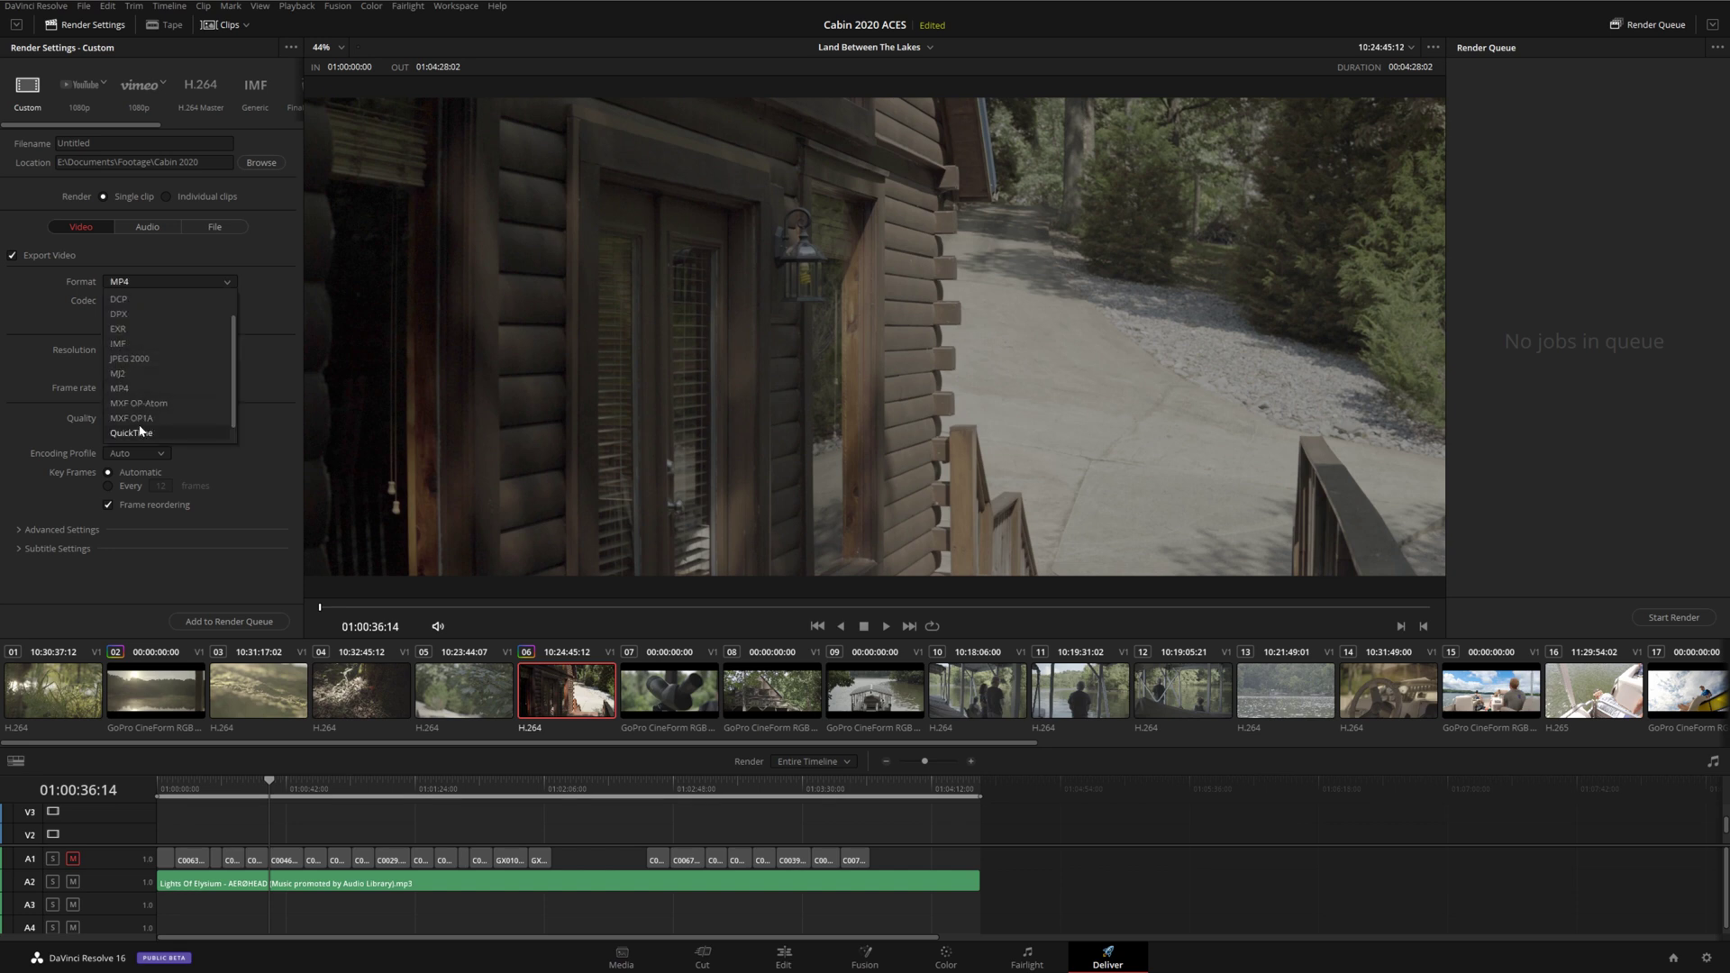
{"action": "left_click", "coordinate": [140, 431]}
{"action": "left_click", "coordinate": [148, 301]}
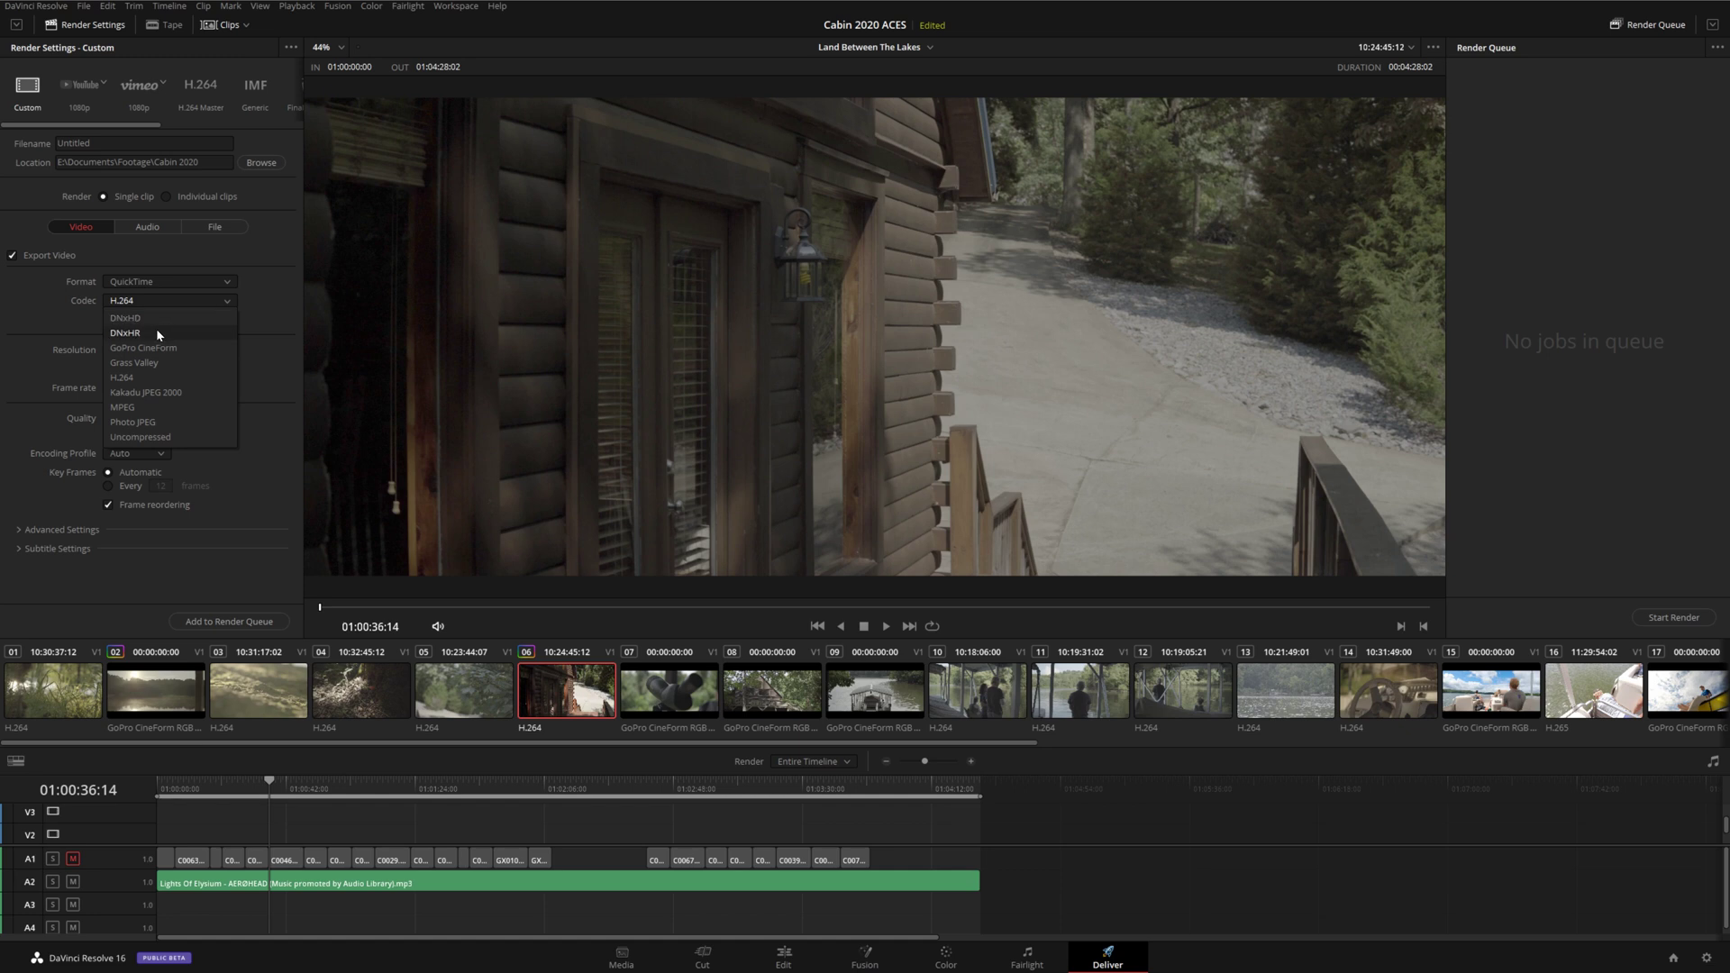
{"action": "left_click", "coordinate": [155, 328]}
{"action": "left_click", "coordinate": [145, 321]}
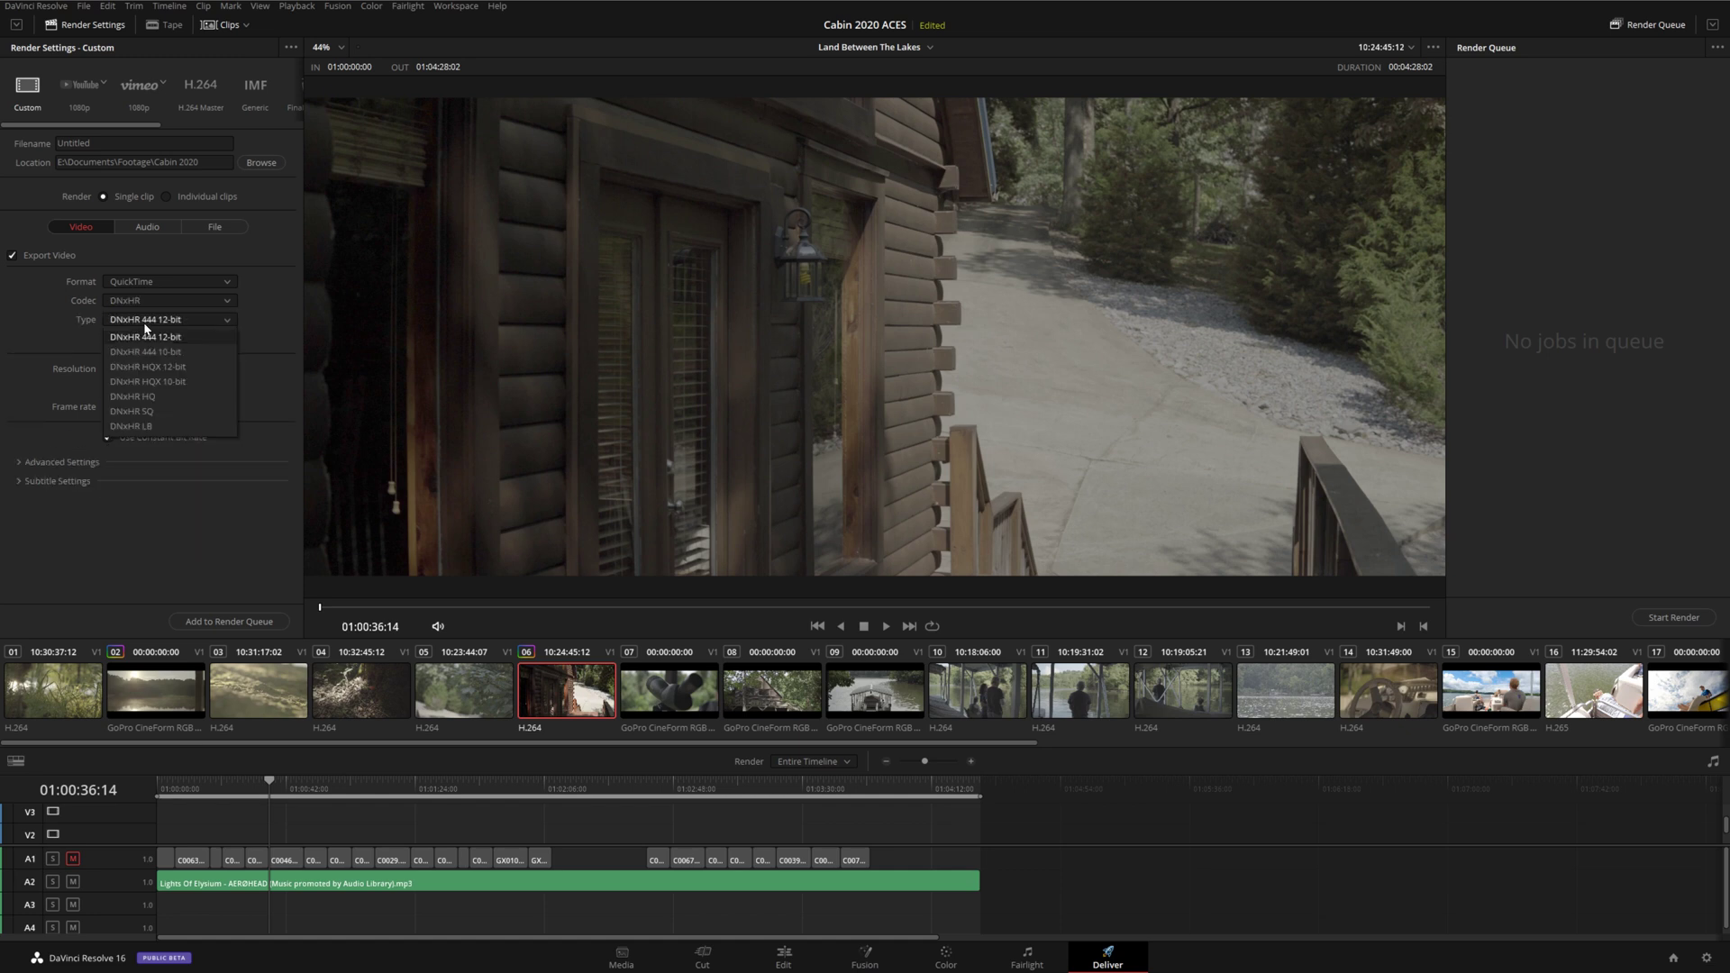
{"action": "left_click", "coordinate": [170, 384]}
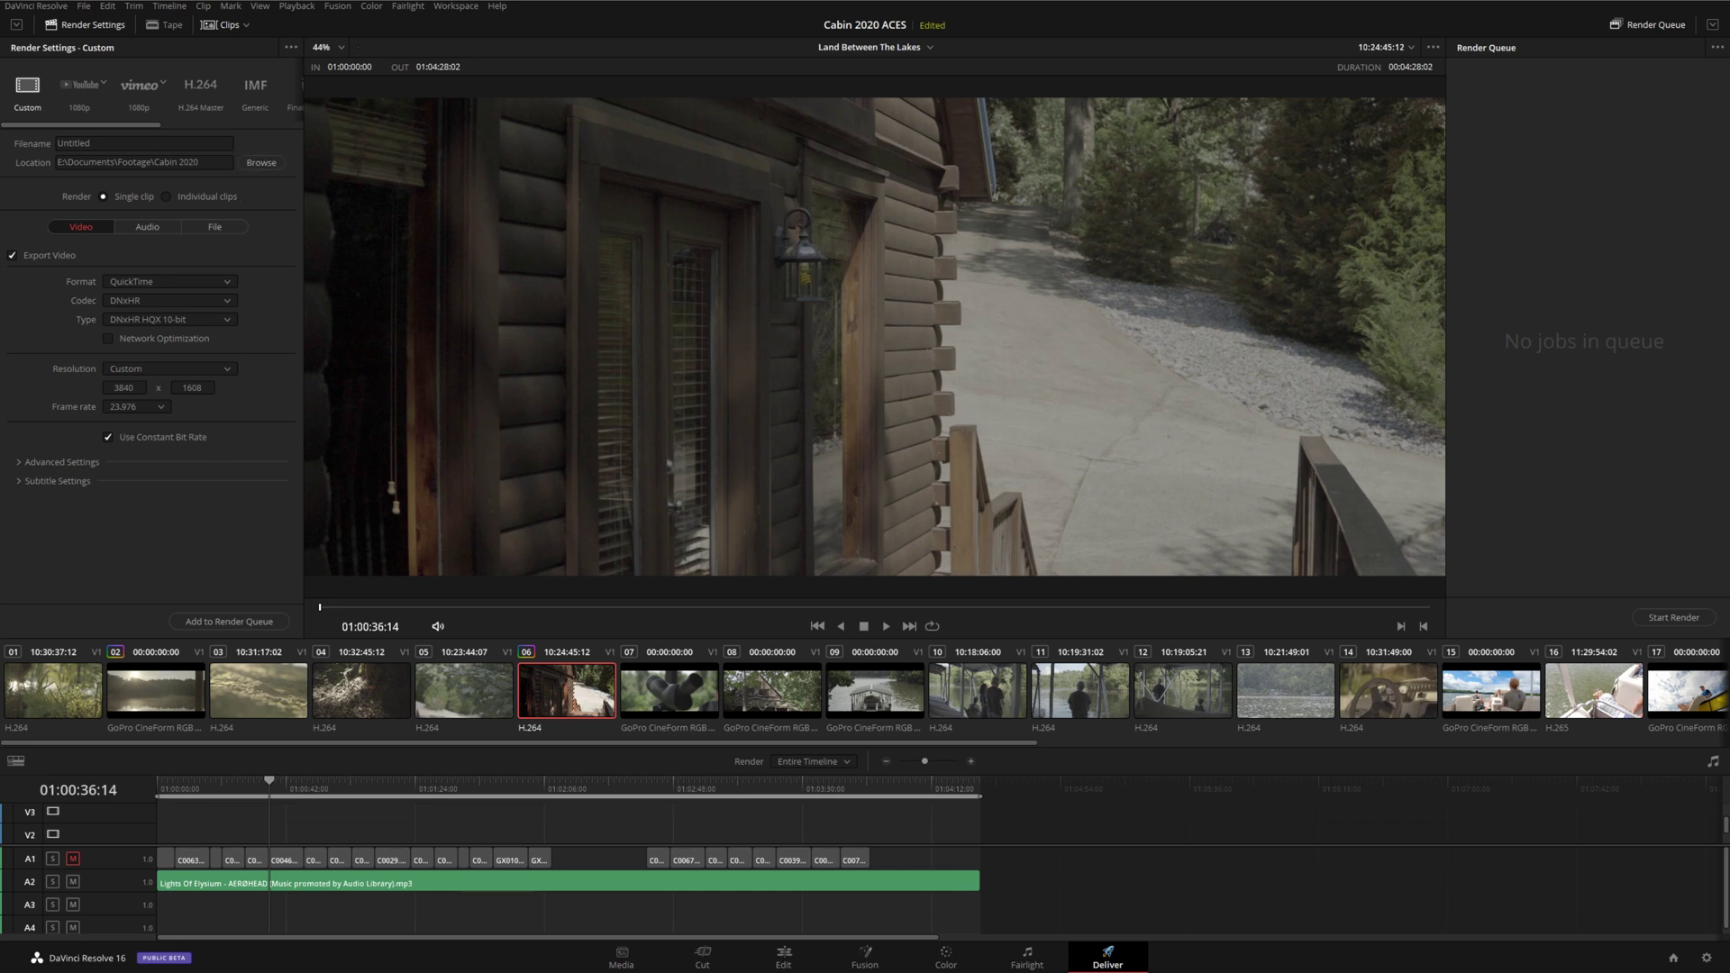
Step: Name the output file 'Cabin 2020 HDR' and add the job to the render queue
{"action": "left_click", "coordinate": [221, 143]}
{"action": "left_click", "coordinate": [260, 163]}
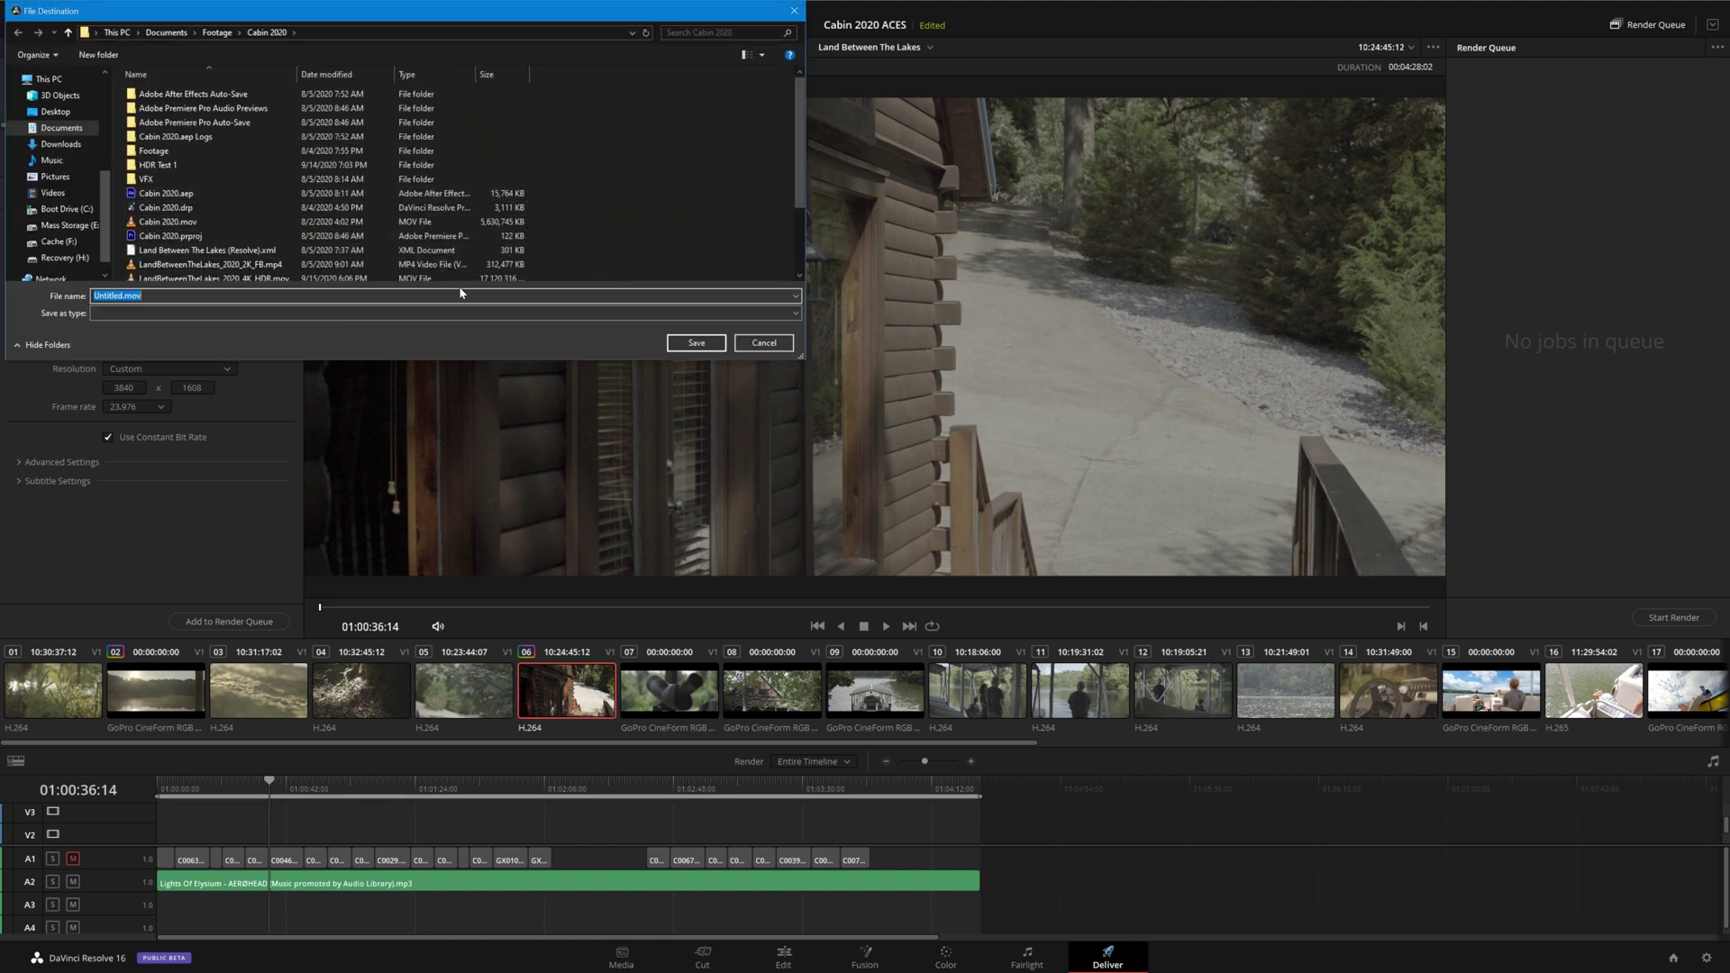
{"action": "type", "text": "Cabin 2020 HDR"}
{"action": "key", "text": "Return"}
{"action": "left_click", "coordinate": [213, 620]}
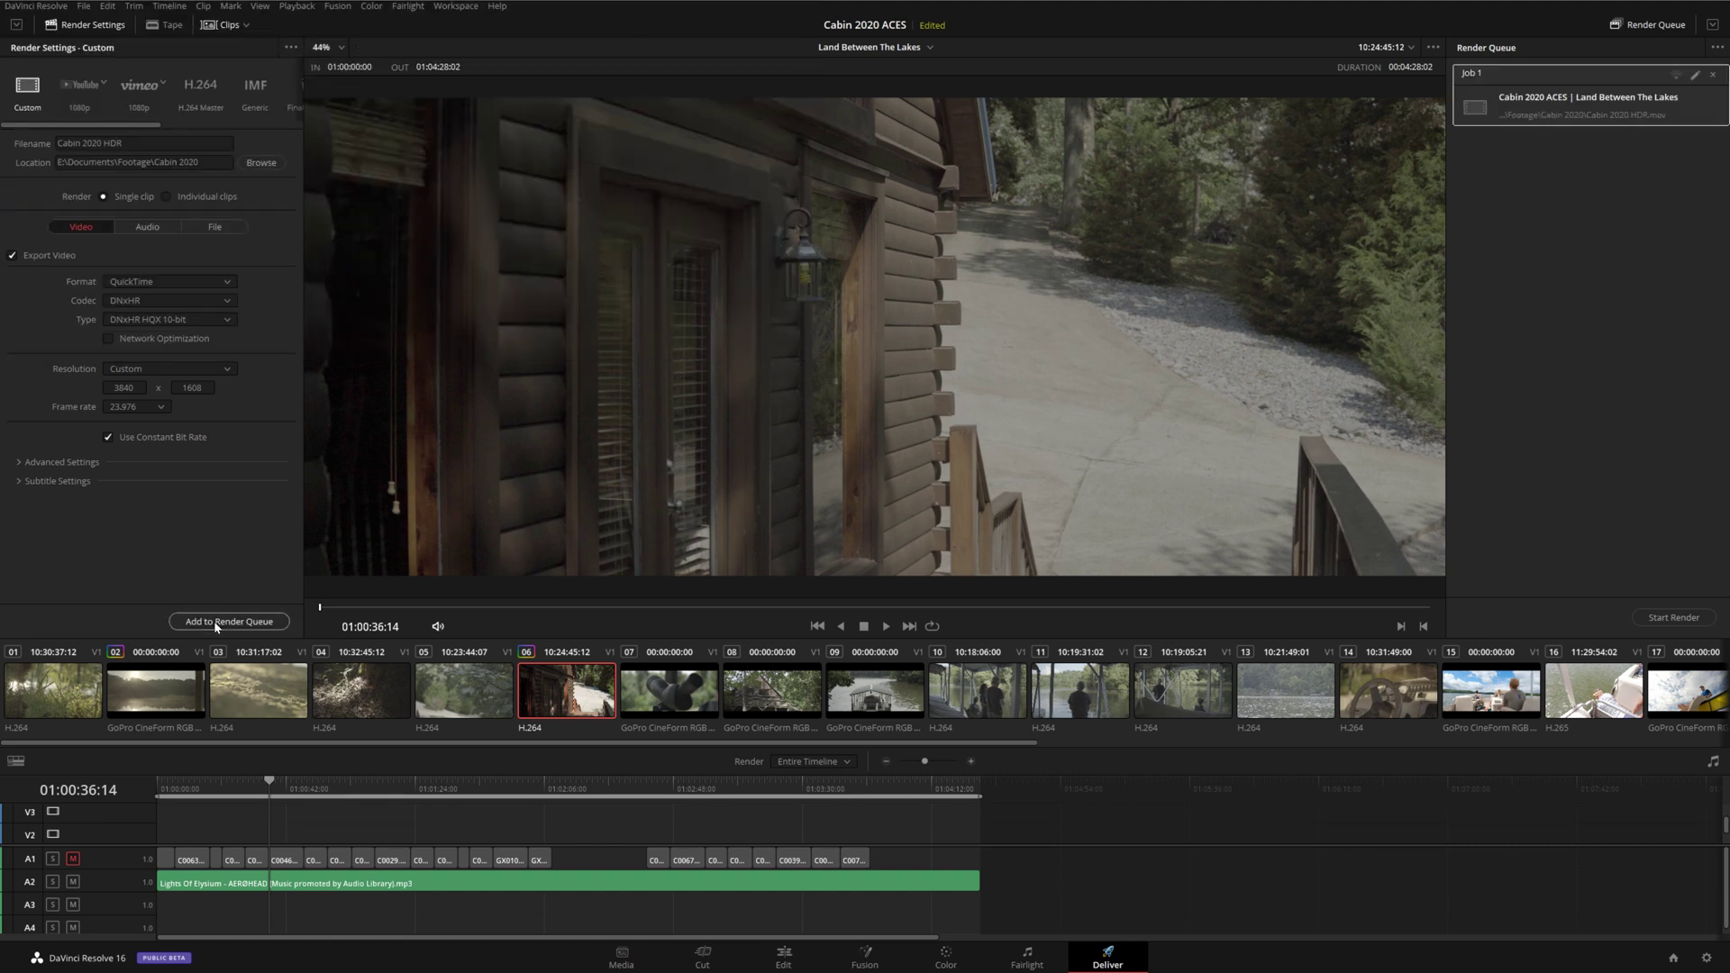
Step: Render the queued job to LandBetweenTheLakes_2020_4K_HDR.mov, then launch HDR_MetaJECTOR_v2-3.bat from the HDR folder
{"action": "left_click", "coordinate": [1674, 618]}
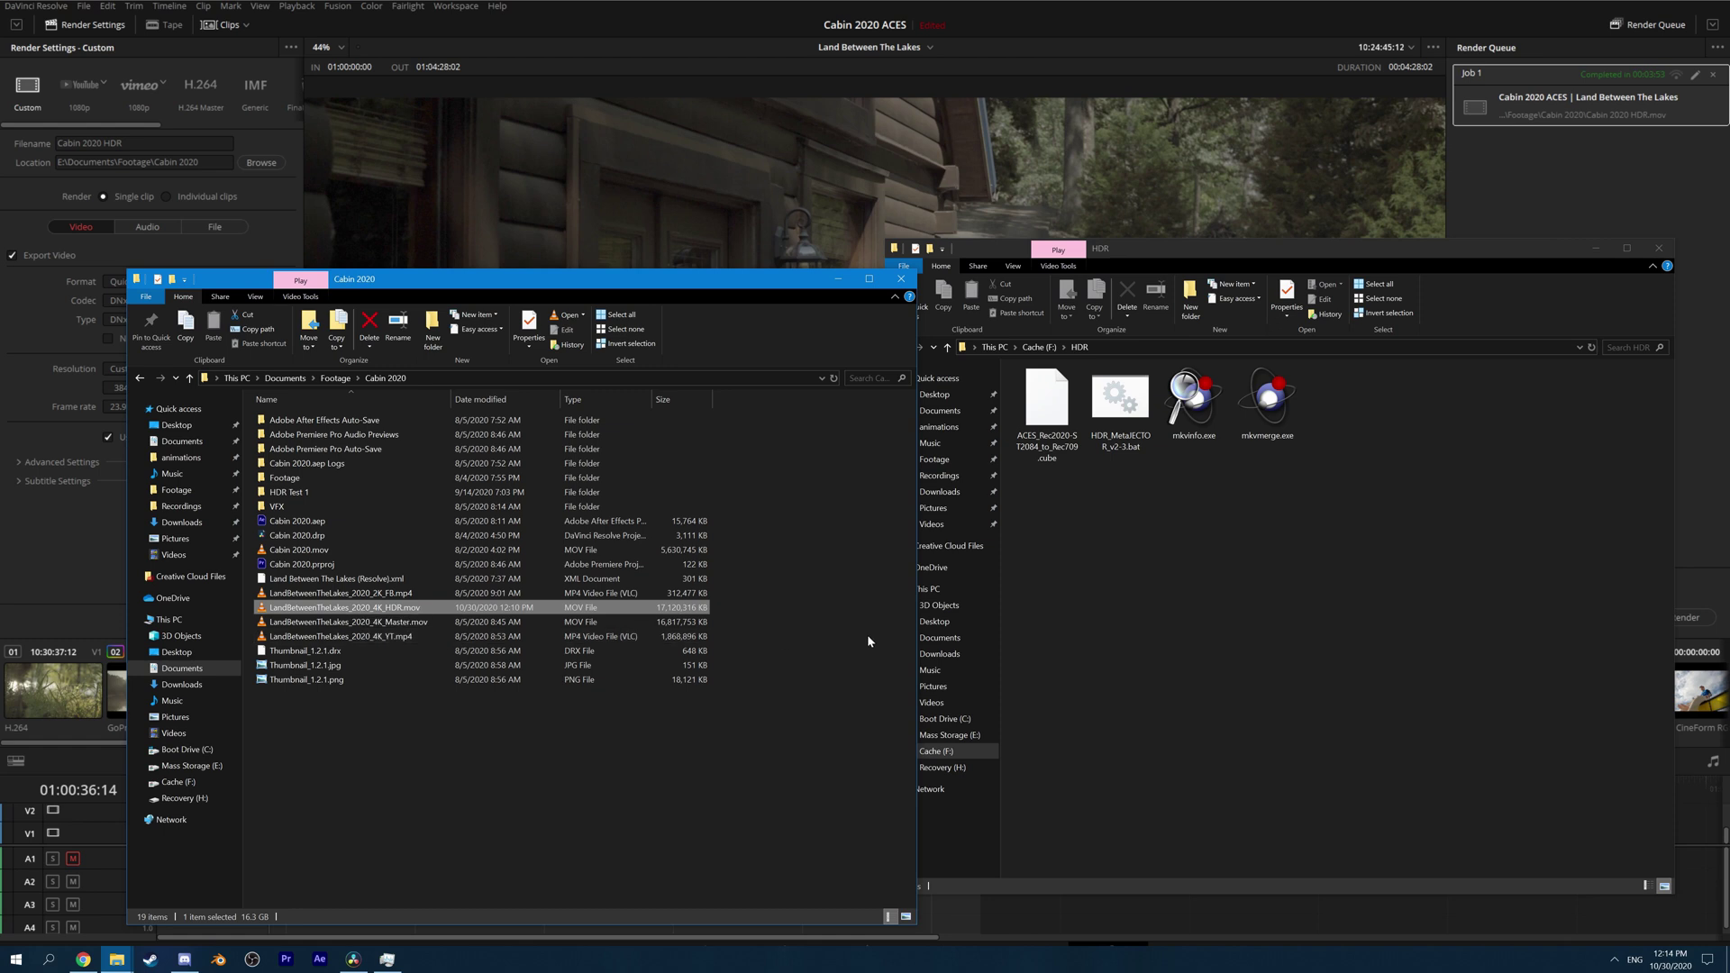
{"action": "left_click", "coordinate": [1140, 441]}
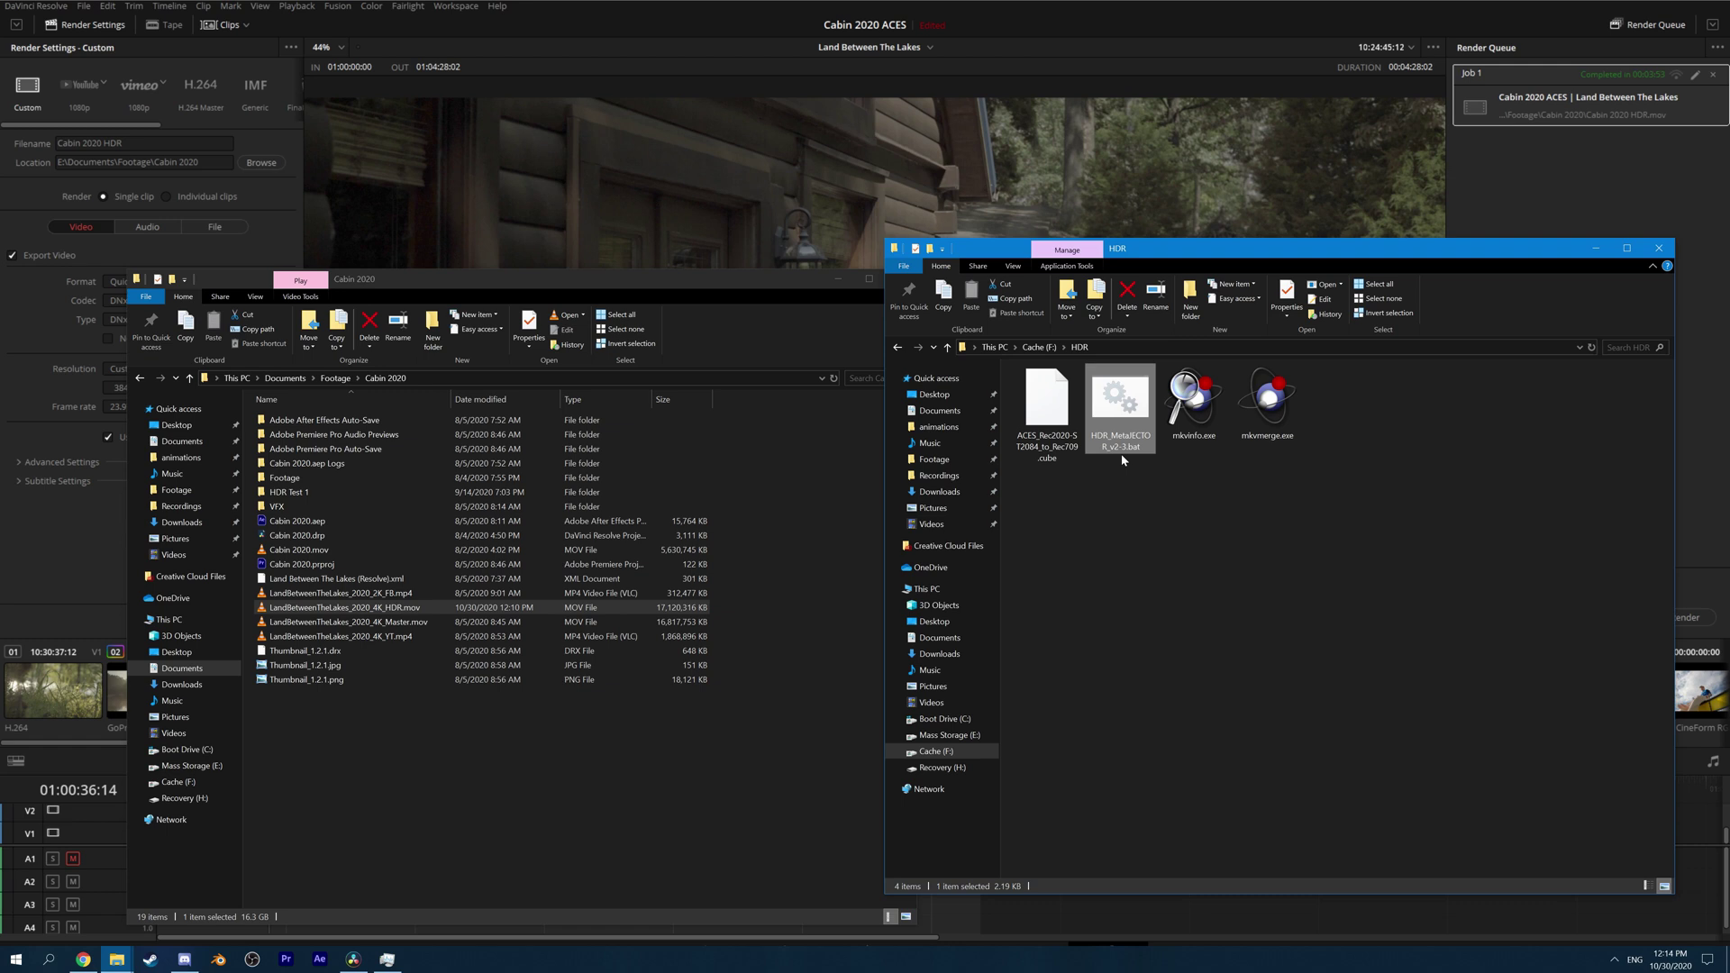
{"action": "double_click", "coordinate": [1121, 452]}
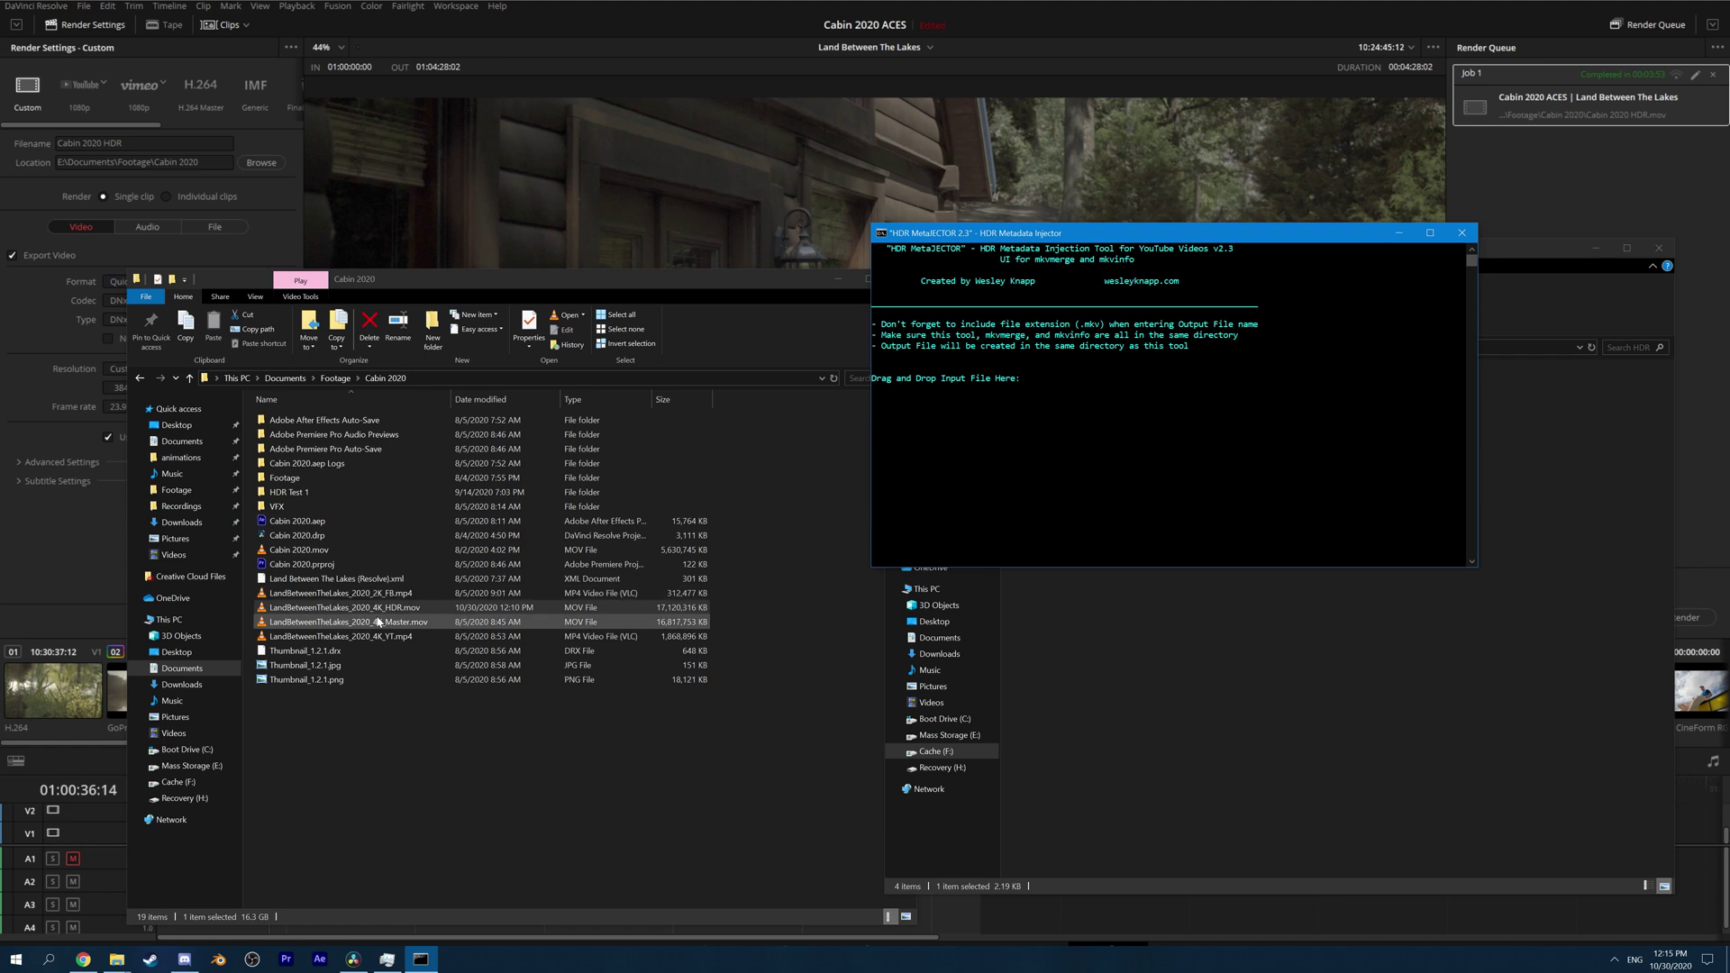
Step: Give the injector LandBetweenTheLakes_2020_4K_HDR.mov as input and paste in the output file name
{"action": "left_click_drag", "start_coordinate": [721, 516], "coordinate": [1107, 389]}
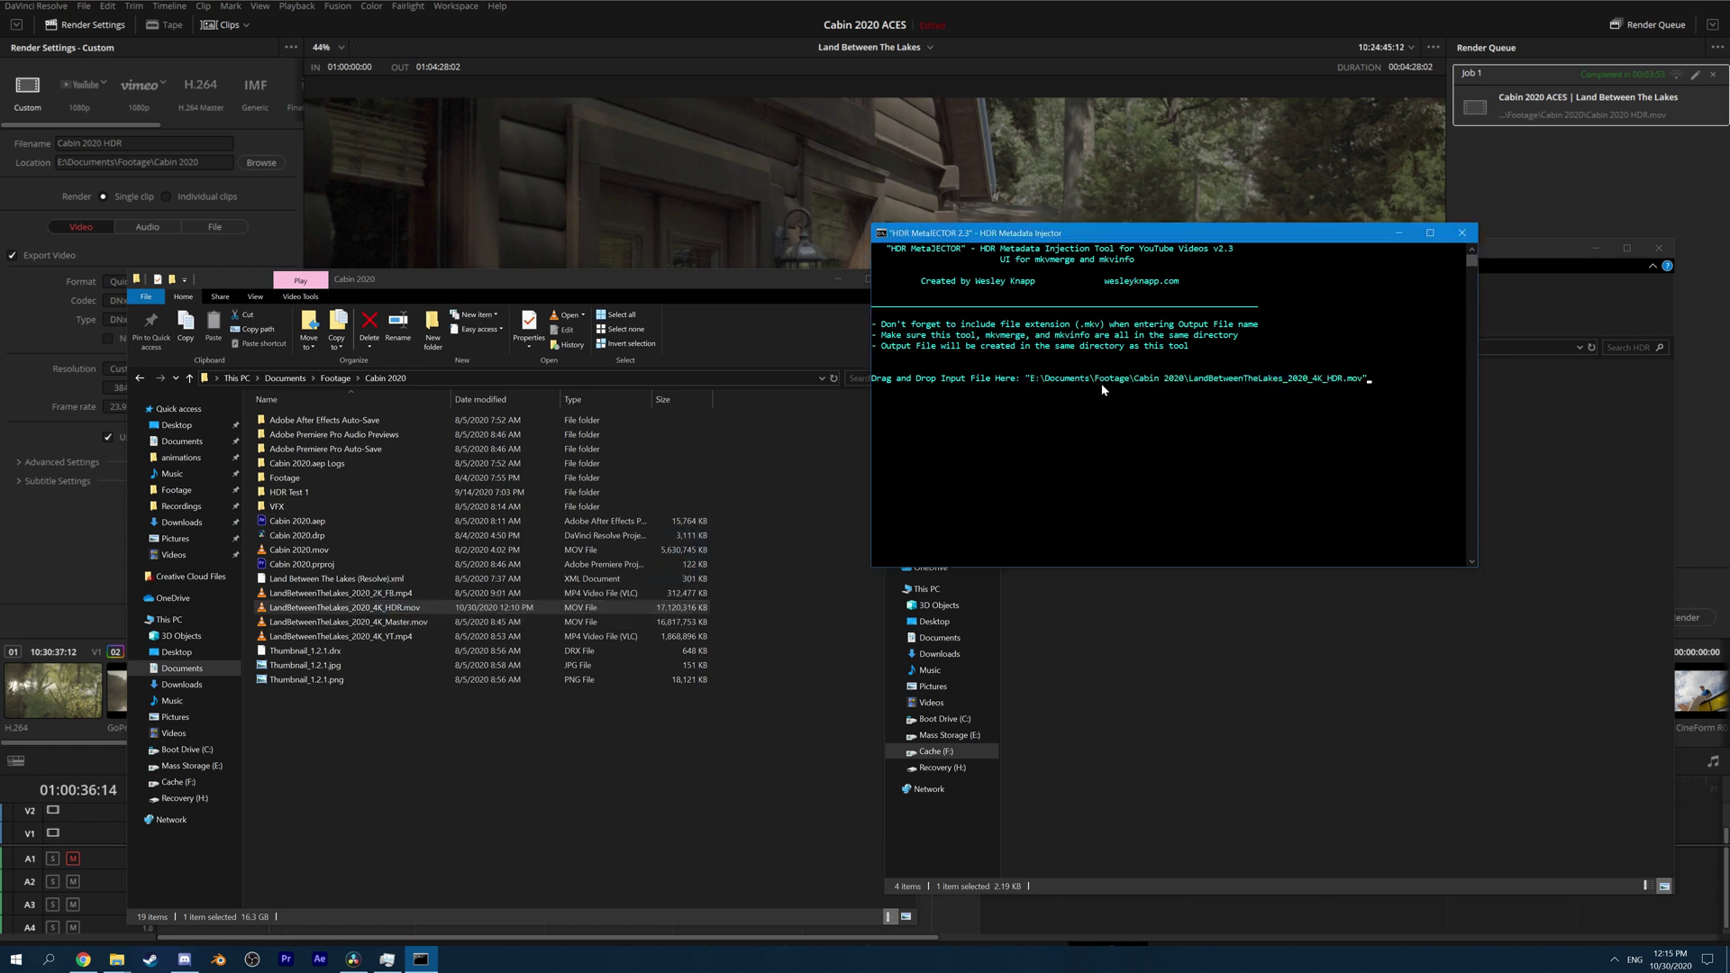
{"action": "key", "text": "Return"}
{"action": "type", "text": "LandbetweenTheLakes_2020_4K_HDR_Injected.mov"}
{"action": "key", "text": "Return"}
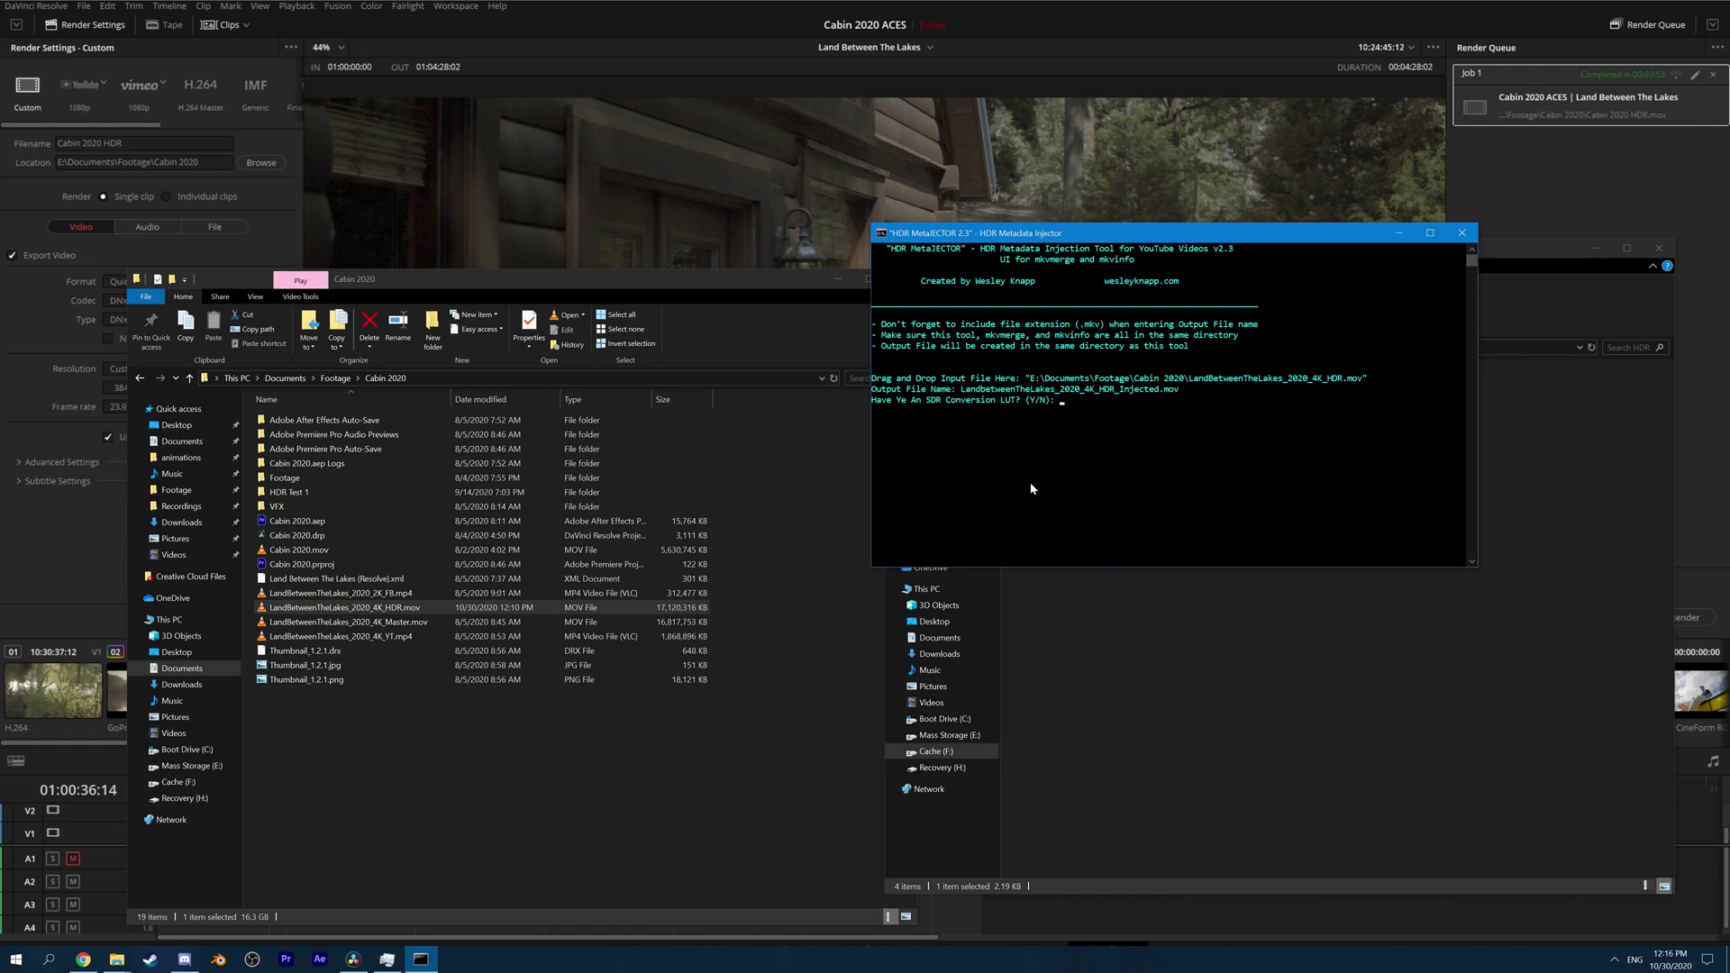
Step: Add the ACES_Rec2020-ST2084_to_Rec709.cube SDR LUT and run the HDR metadata injection
{"action": "left_click", "coordinate": [1038, 451]}
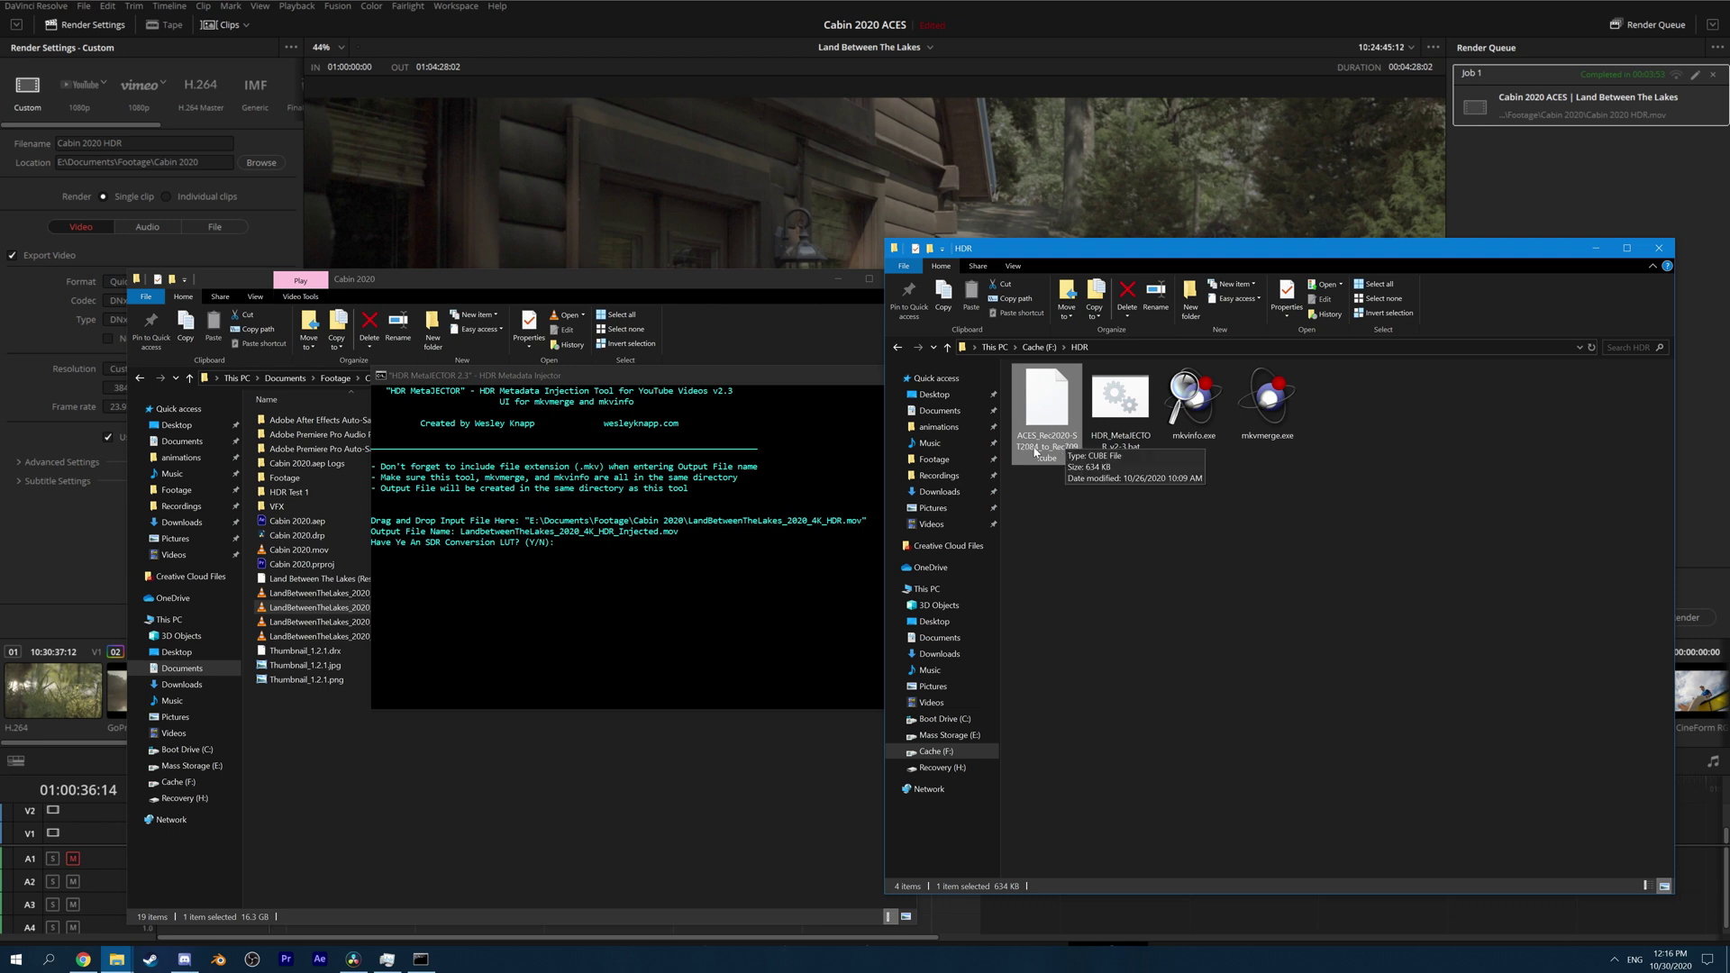
{"action": "left_click", "coordinate": [747, 559]}
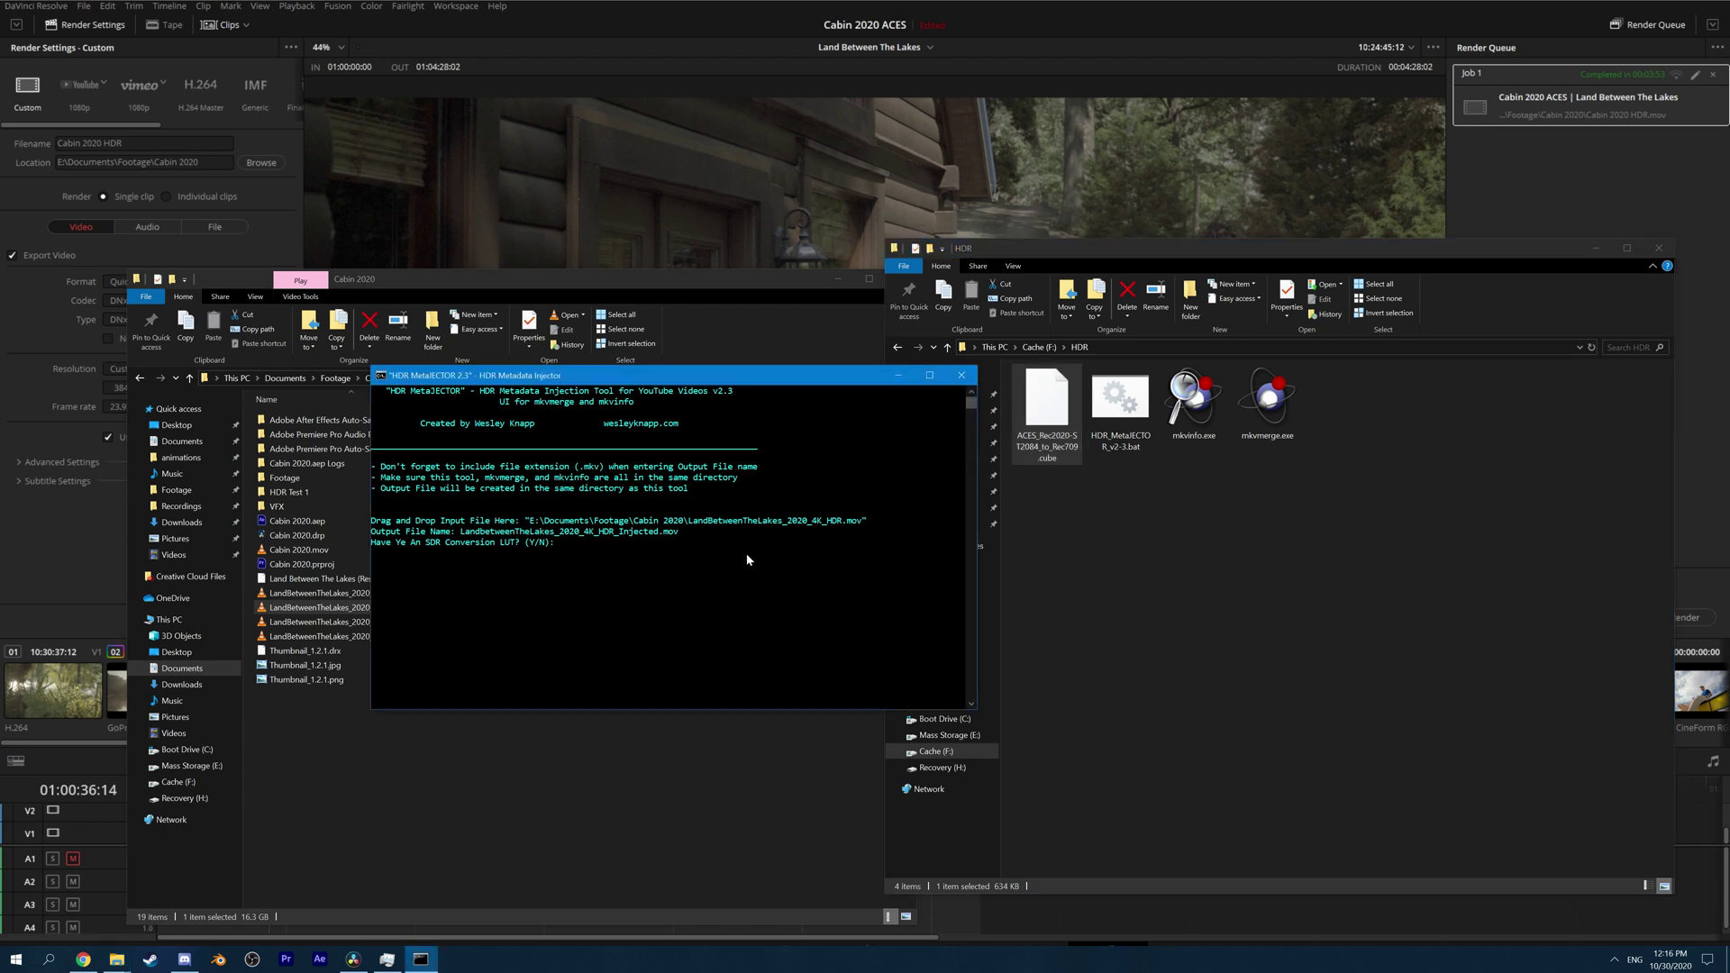
{"action": "type", "text": "Y"}
{"action": "key", "text": "Return"}
{"action": "left_click_drag", "start_coordinate": [1047, 401], "coordinate": [731, 577]}
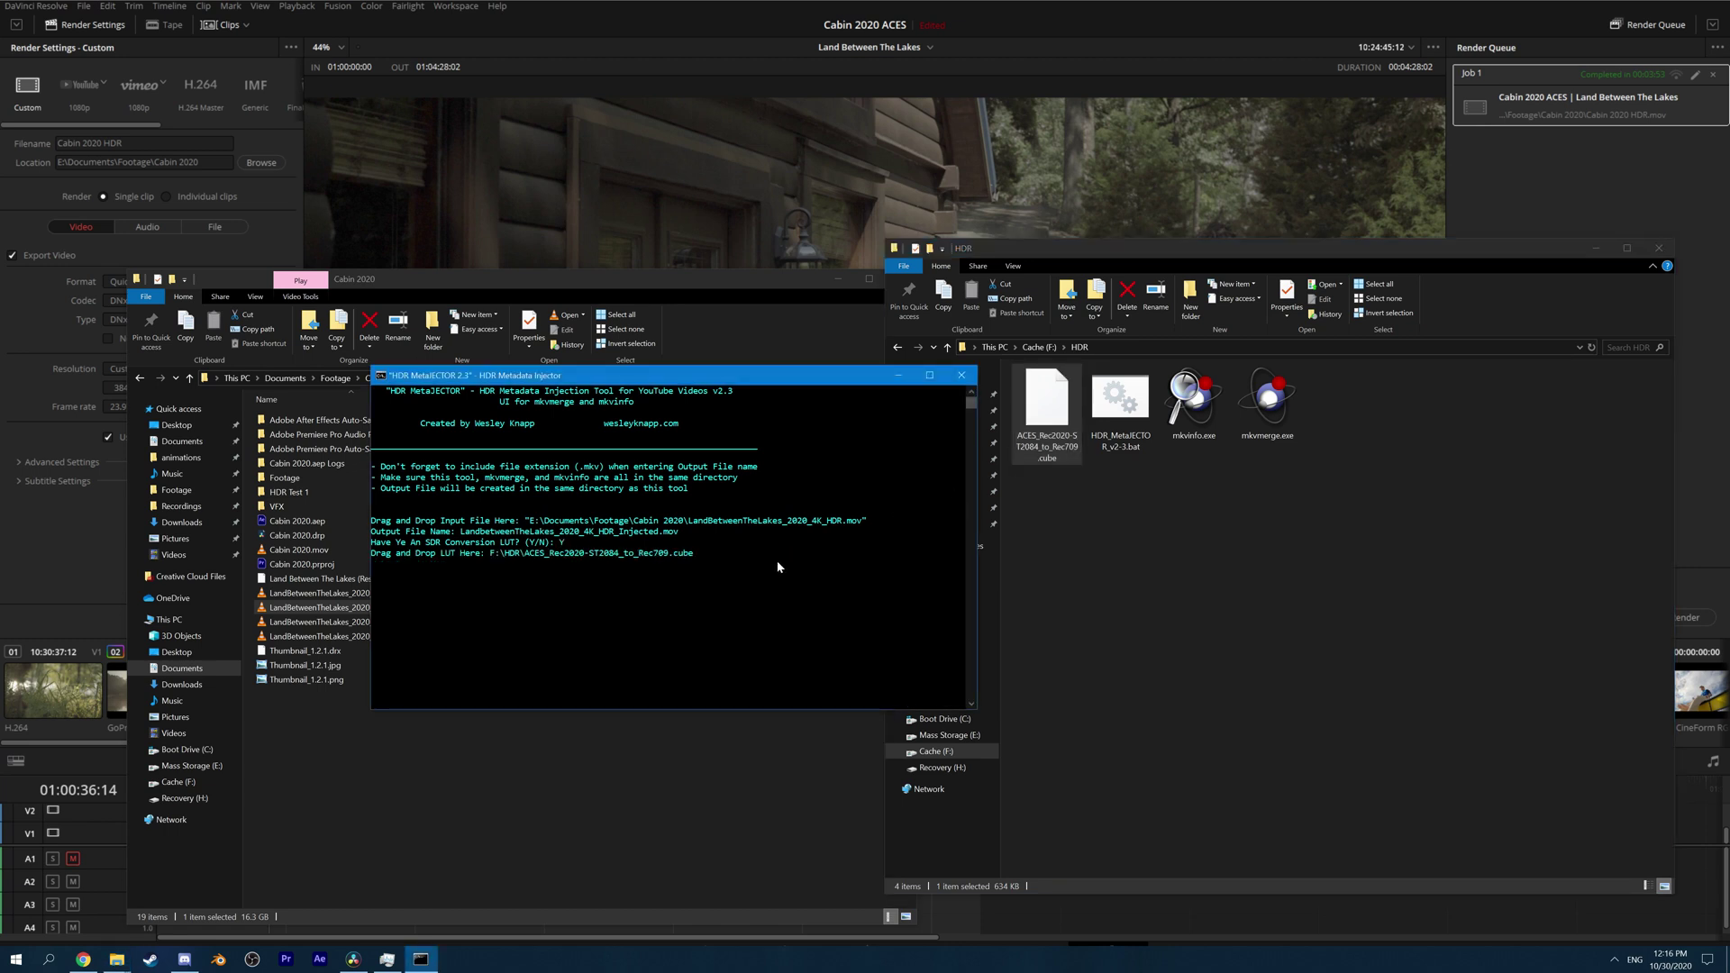
{"action": "key", "text": "Return"}
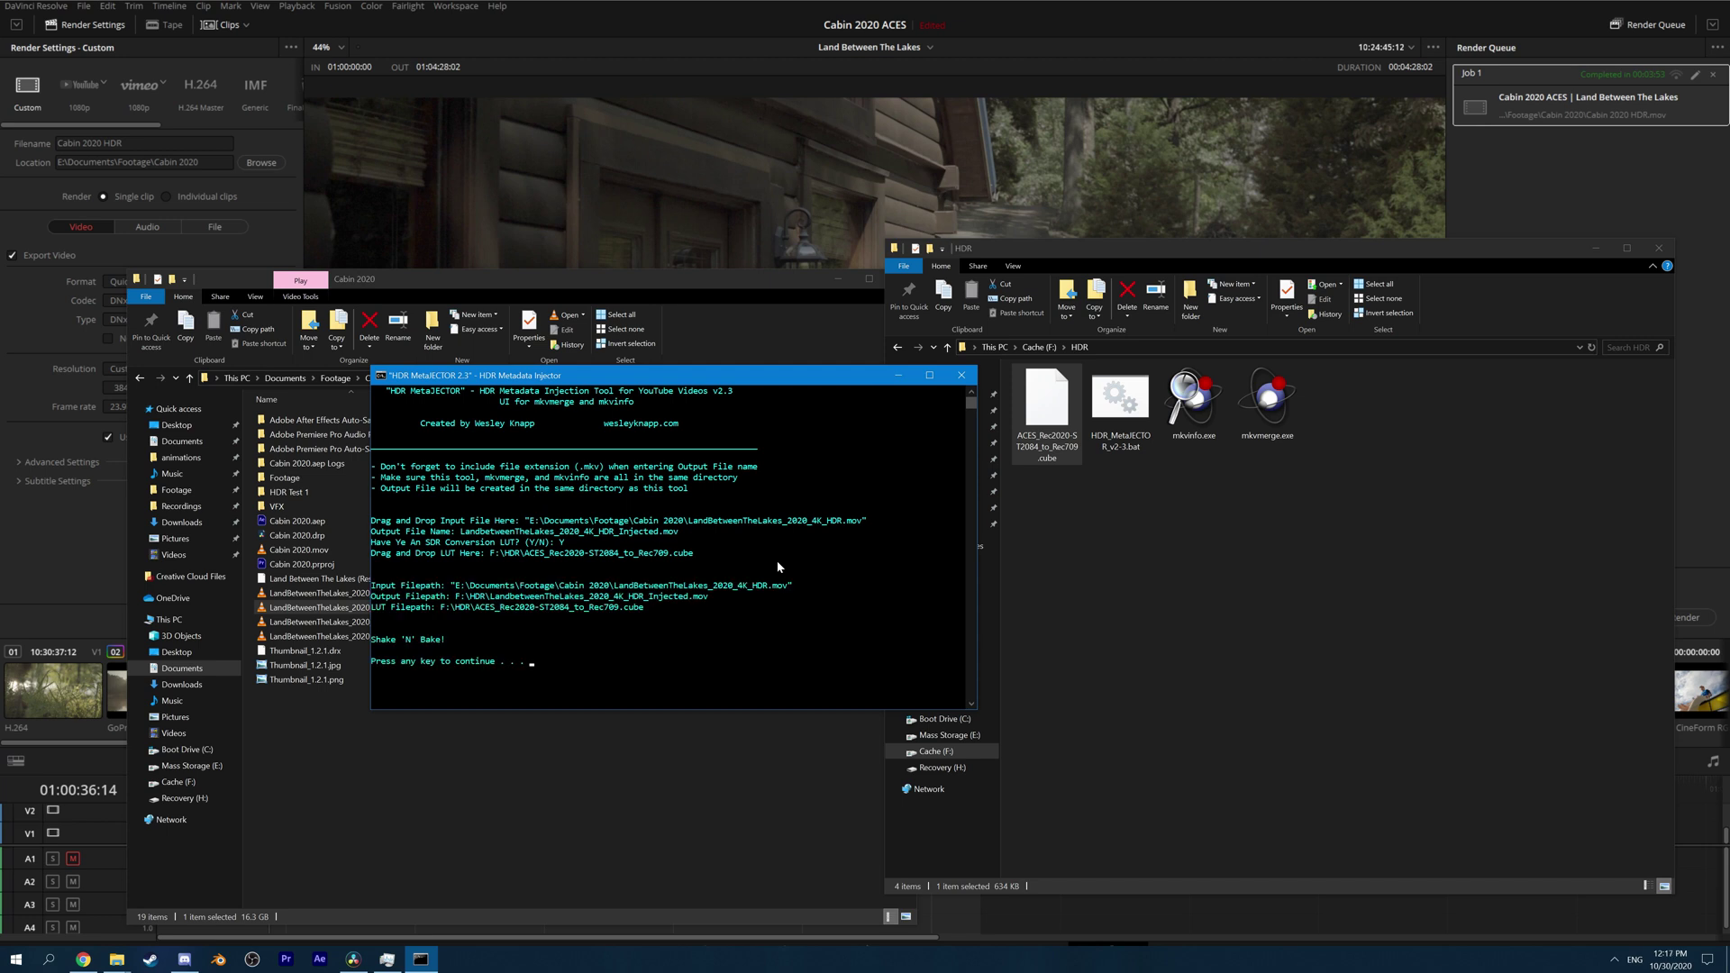
{"action": "key", "text": "Return"}
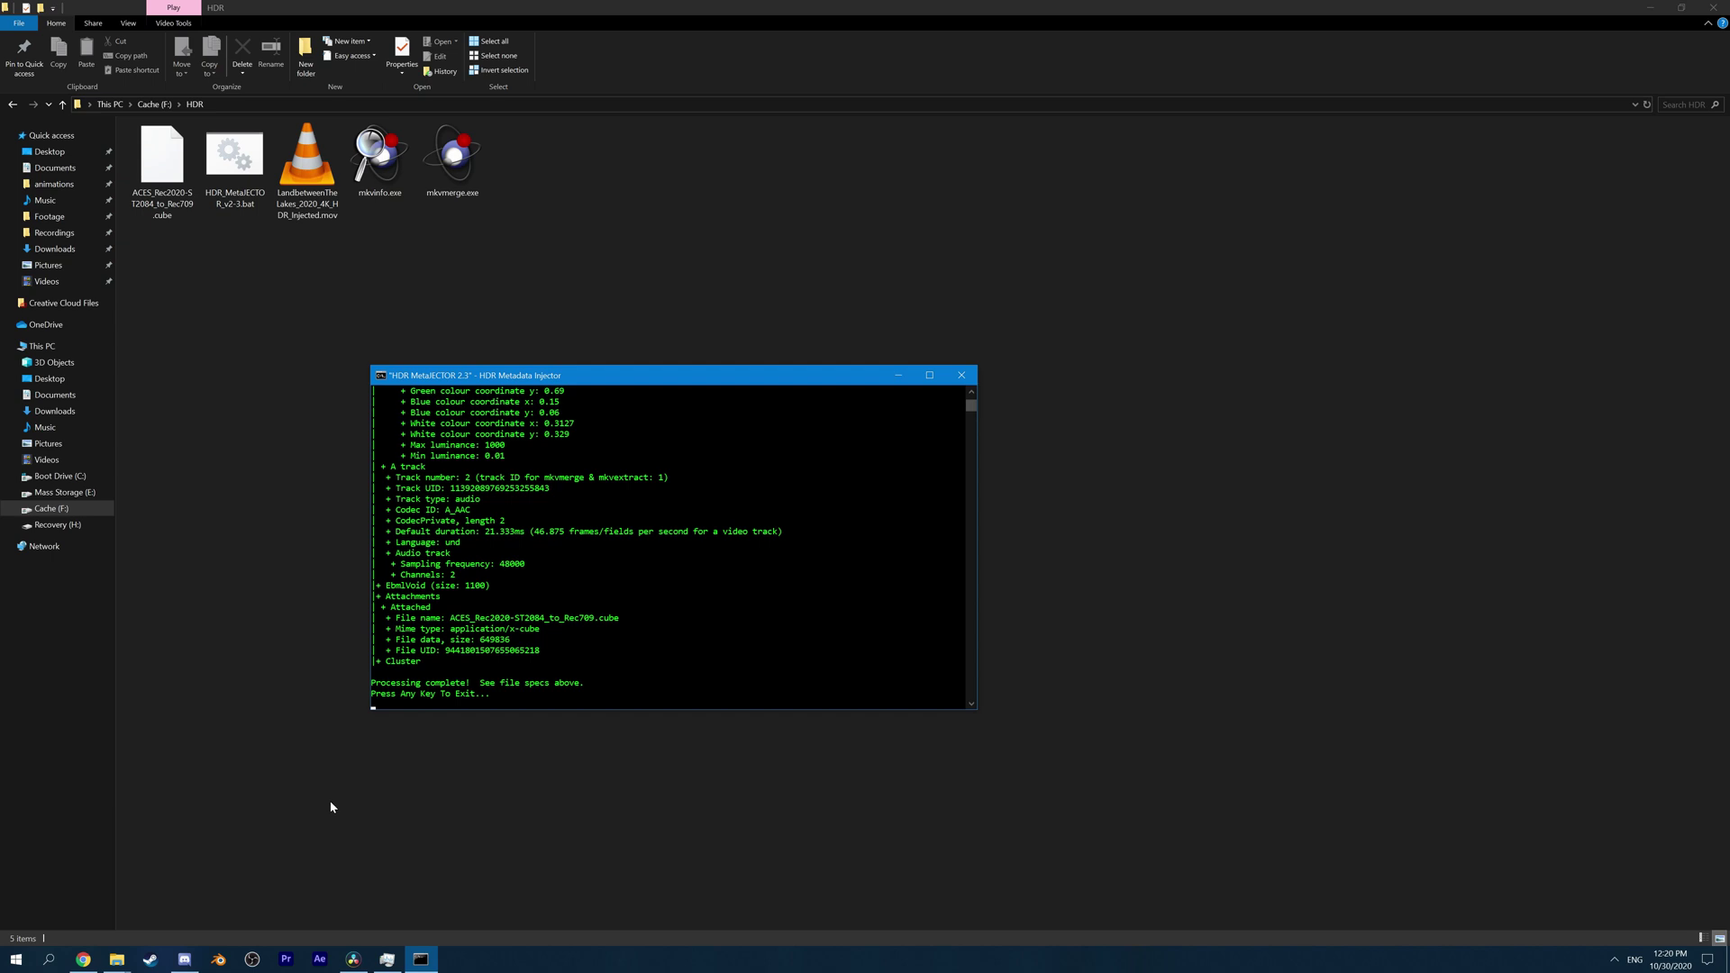
Step: Exit the injector console and select LandBetweenTheLakes_2020_4K_HDR_Injected.mov in the HDR folder
{"action": "key", "text": "Return"}
{"action": "left_click", "coordinate": [310, 216]}
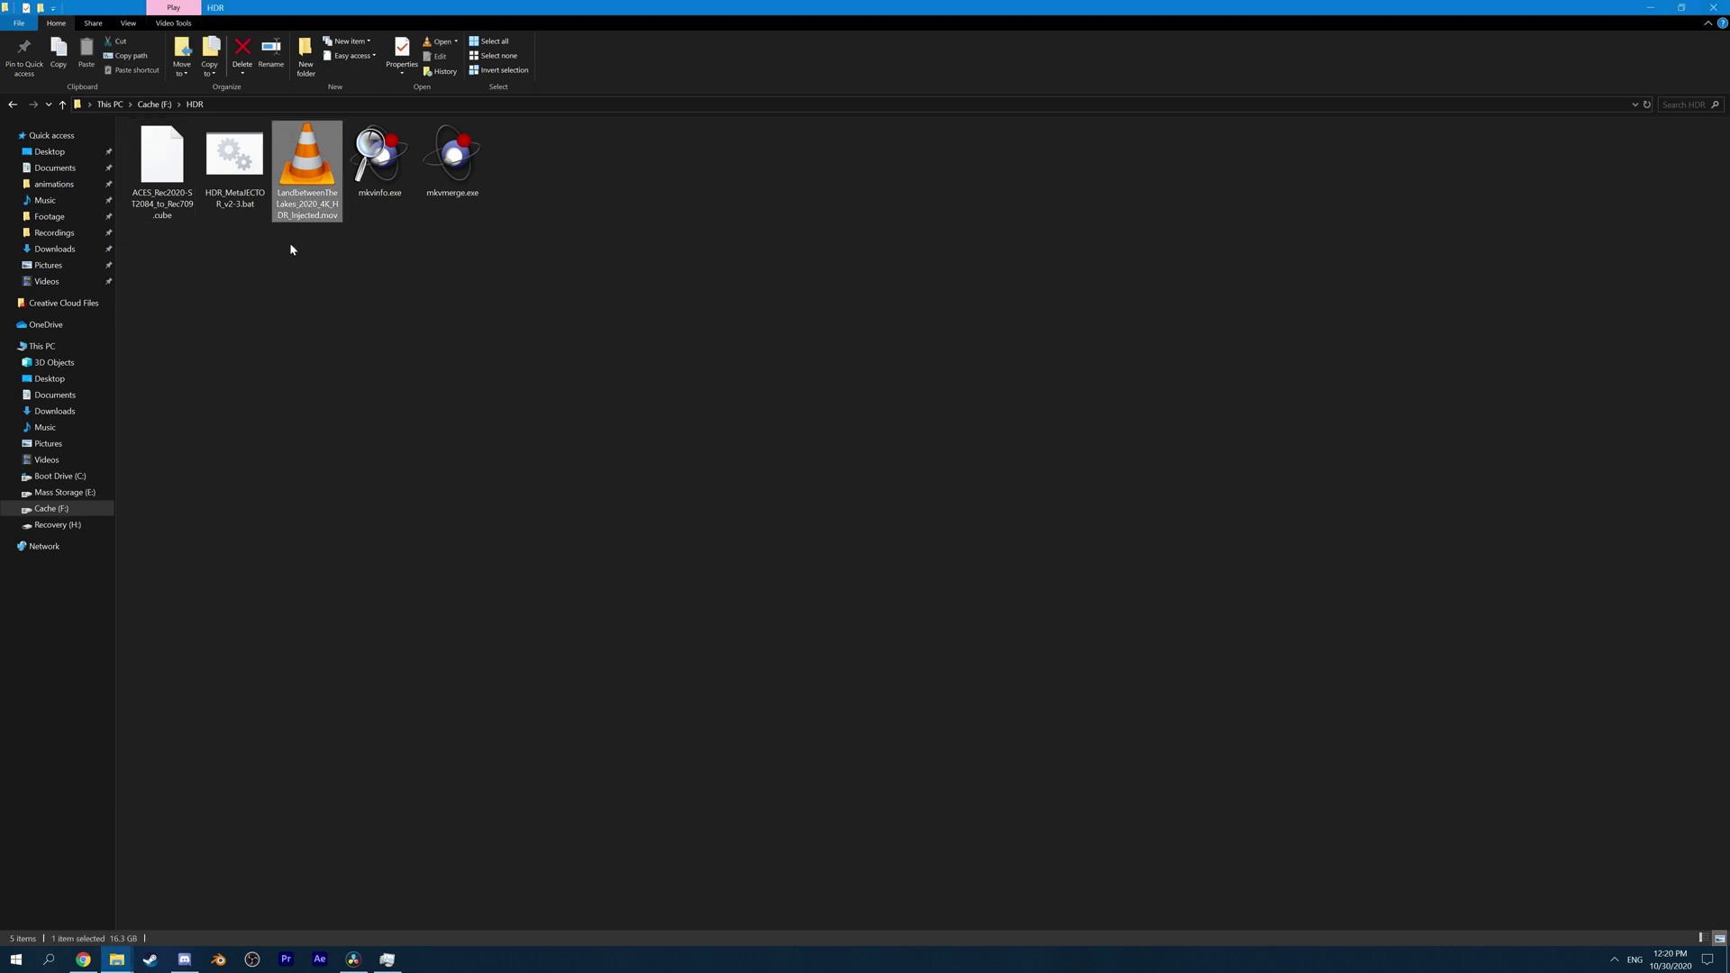